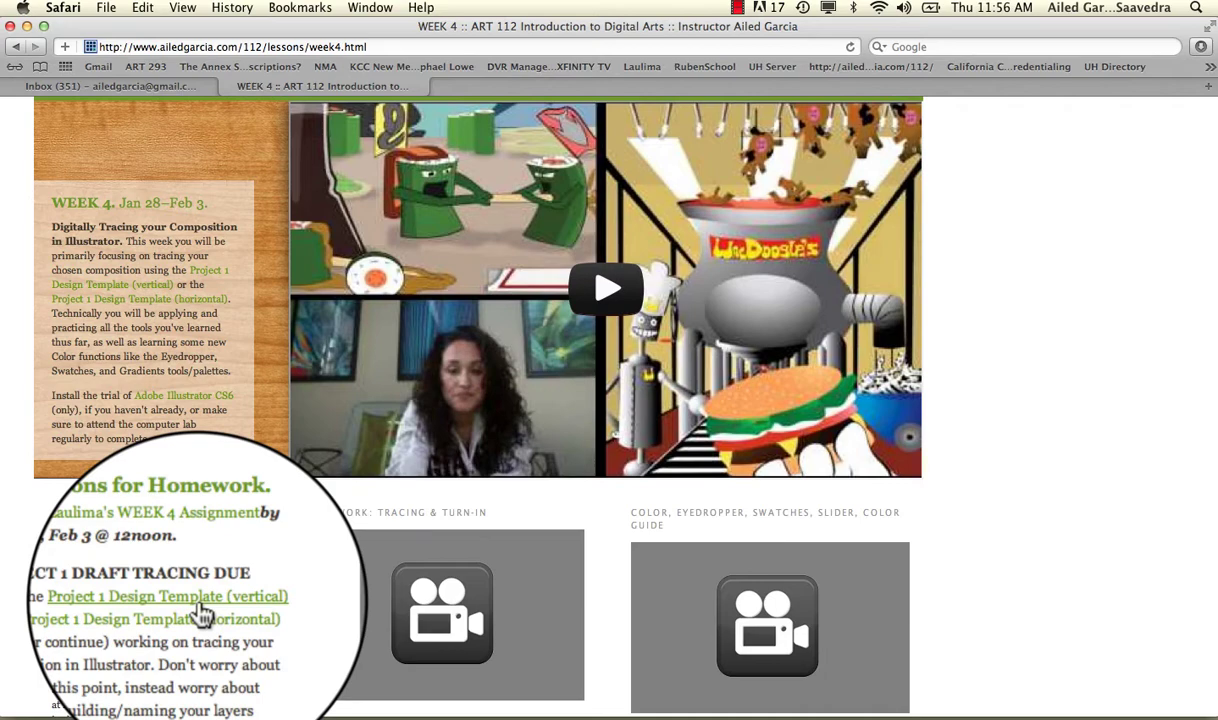
Download the vertical template into the personal folder inside SAVE FOLDER, replacing YourName with the student's name.
right_click(200, 607)
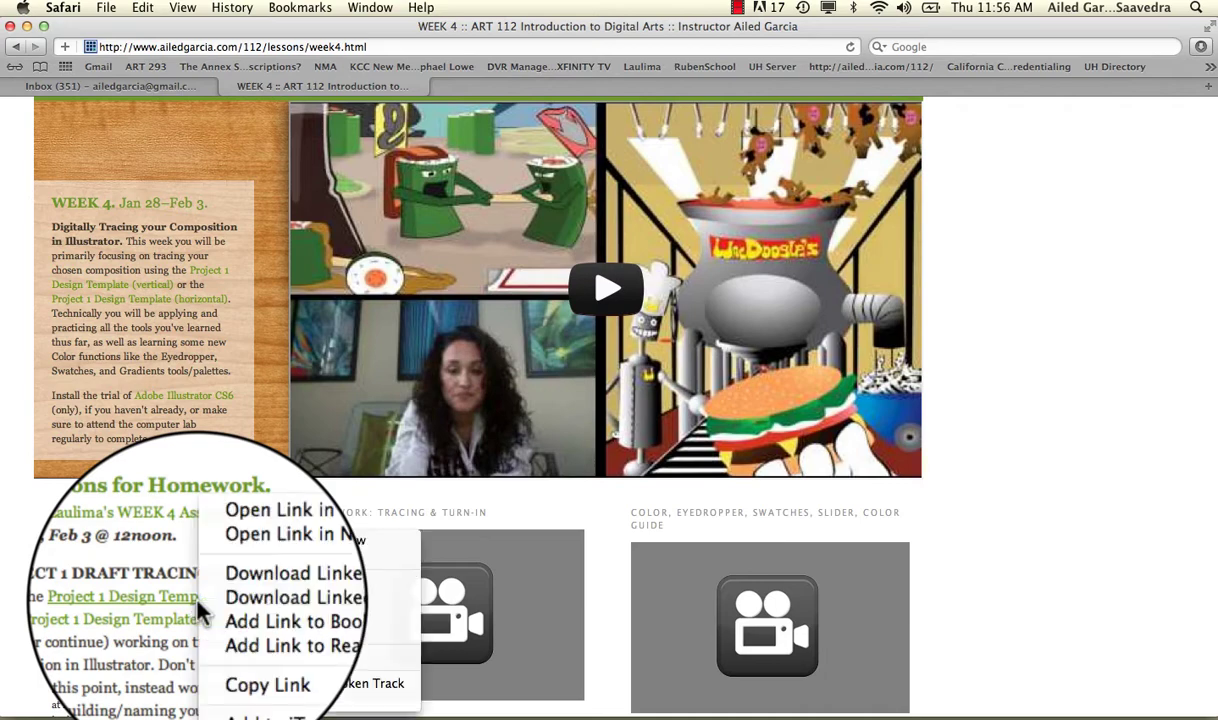
click(258, 600)
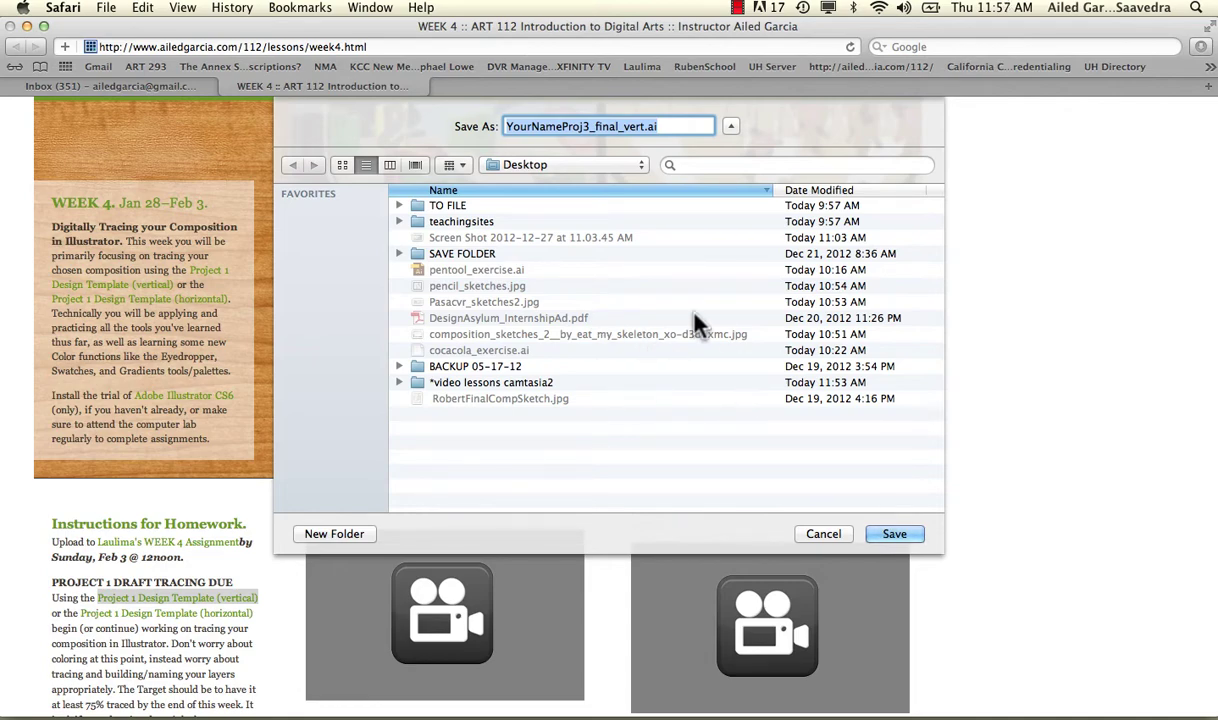
double_click(465, 253)
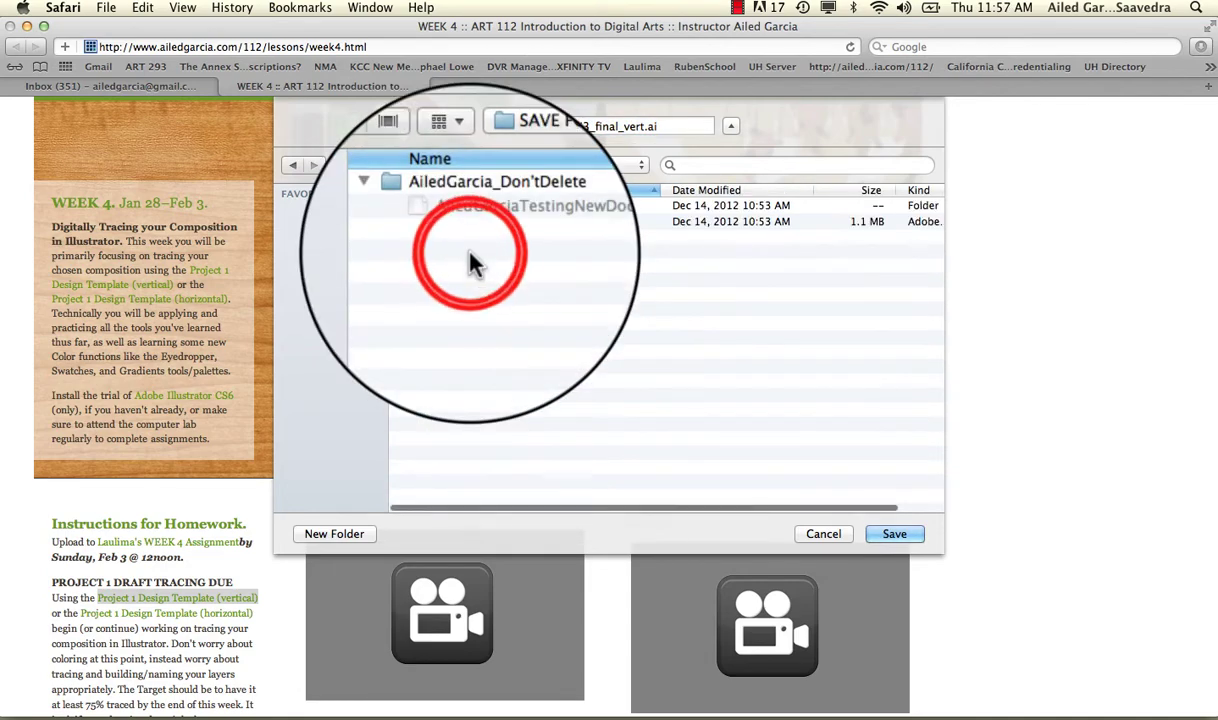
double_click(435, 205)
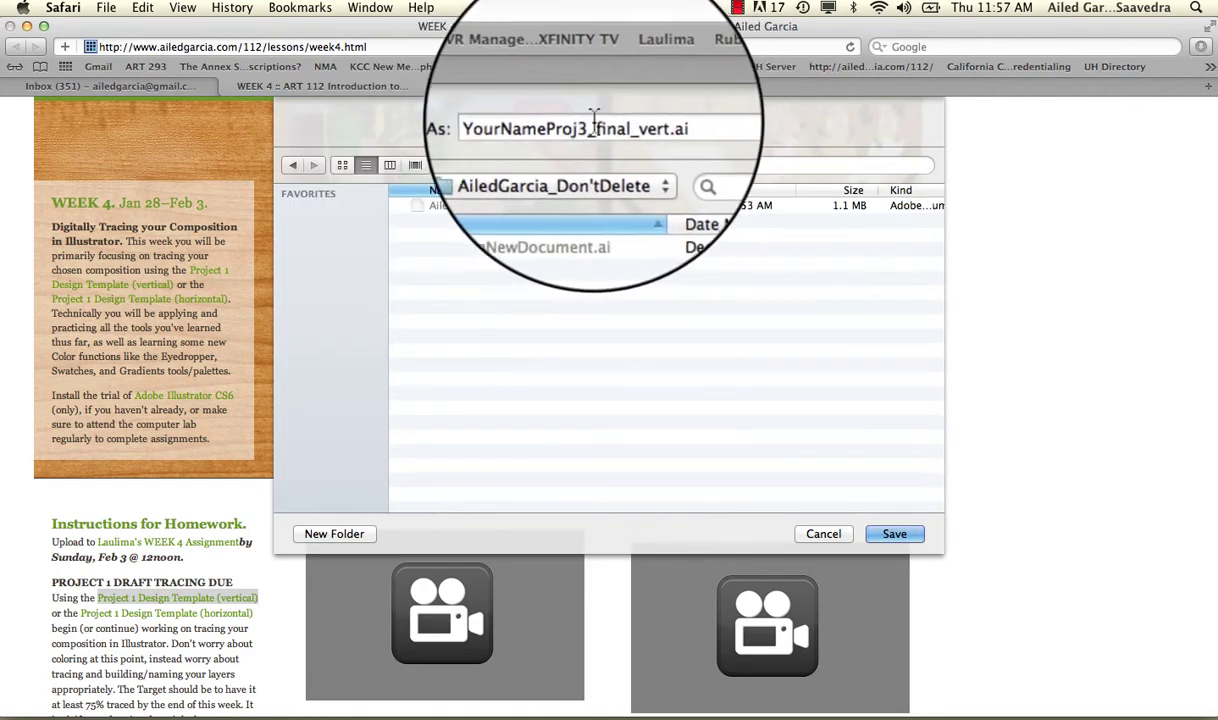
drag(562, 126, 503, 126)
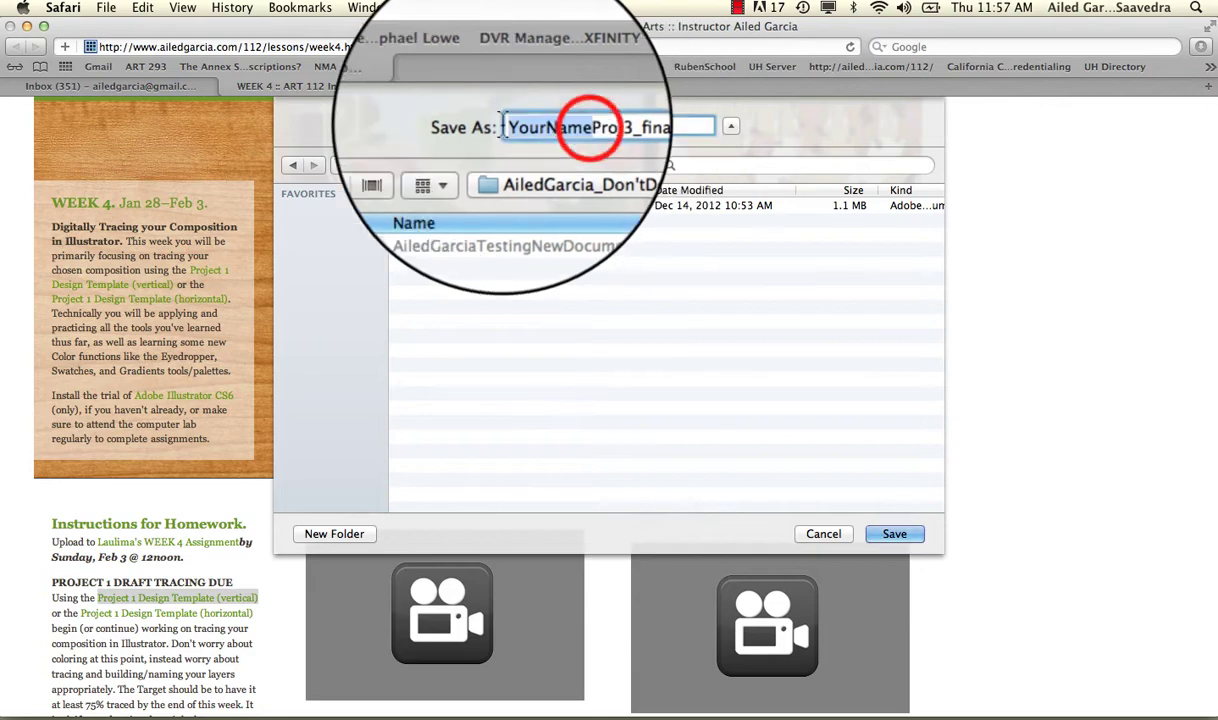
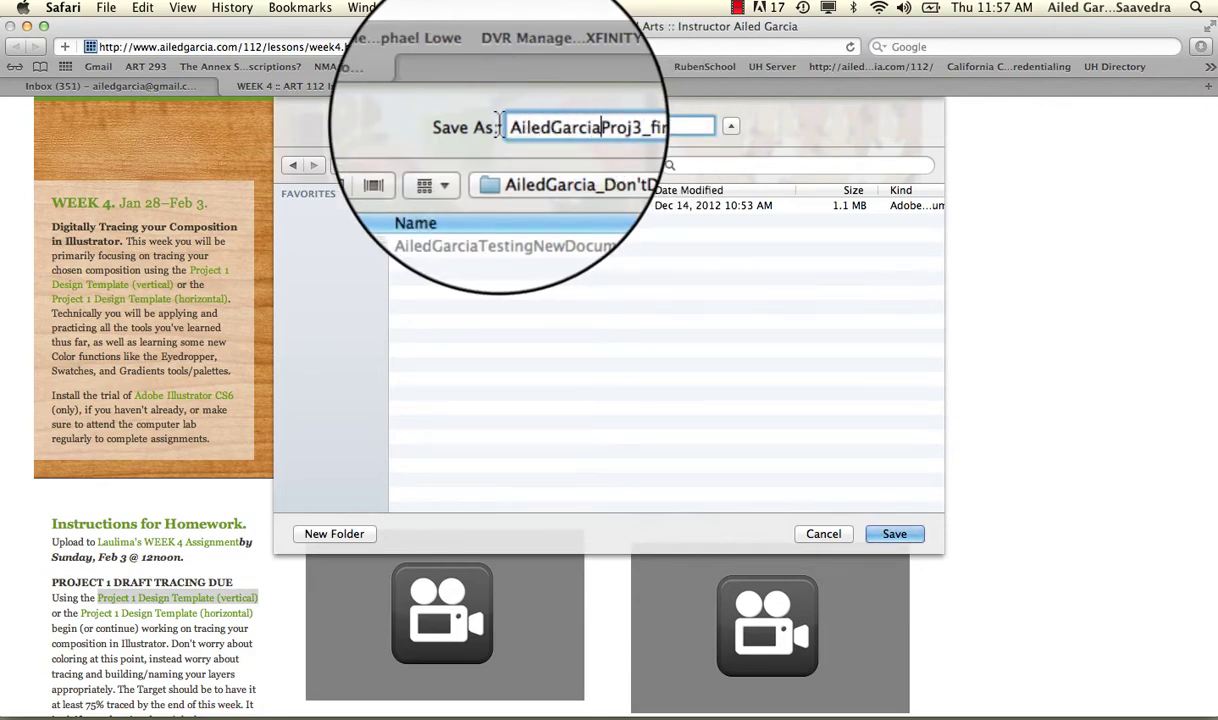
click(895, 537)
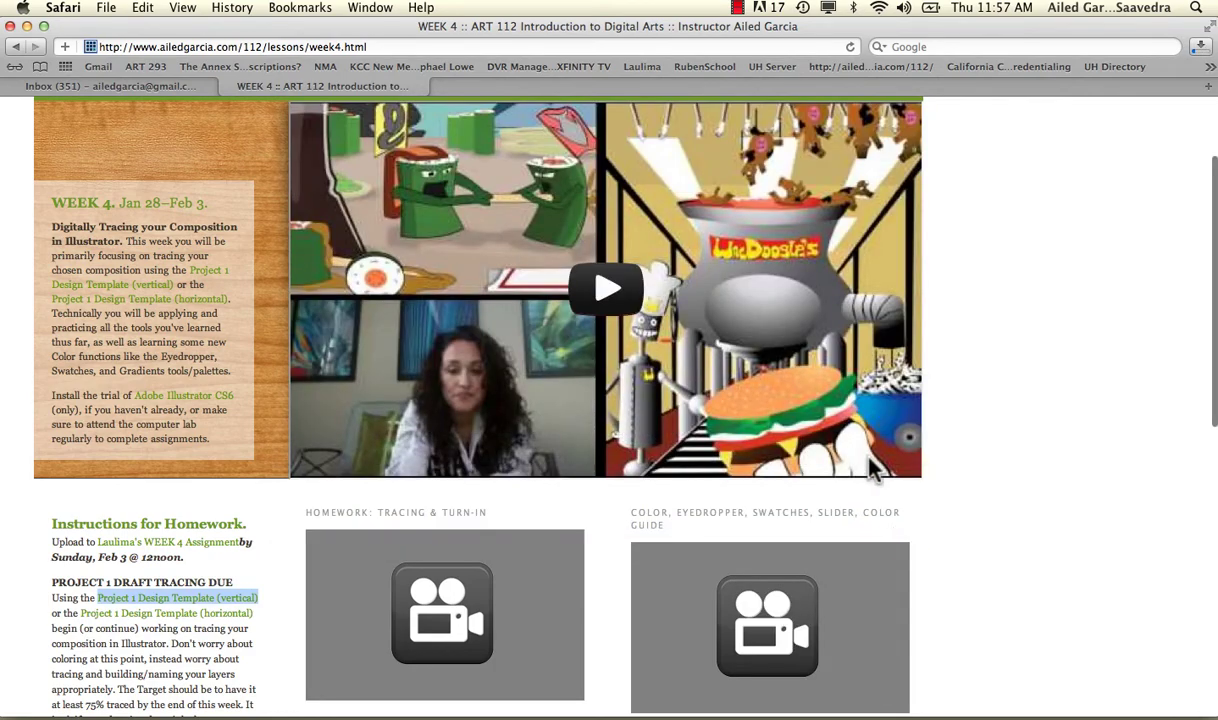
Open the downloaded .ai.ps template from SAVE FOLDER, which fails with a PostScript conversion error.
click(27, 26)
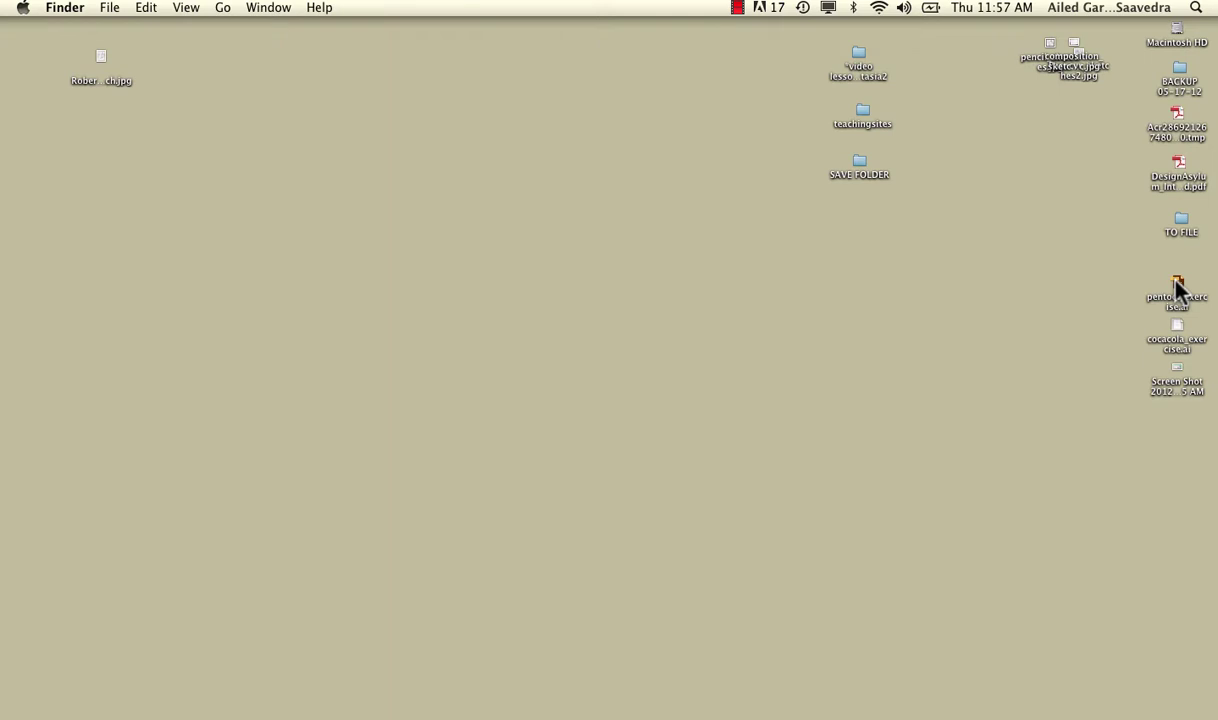
double_click(868, 166)
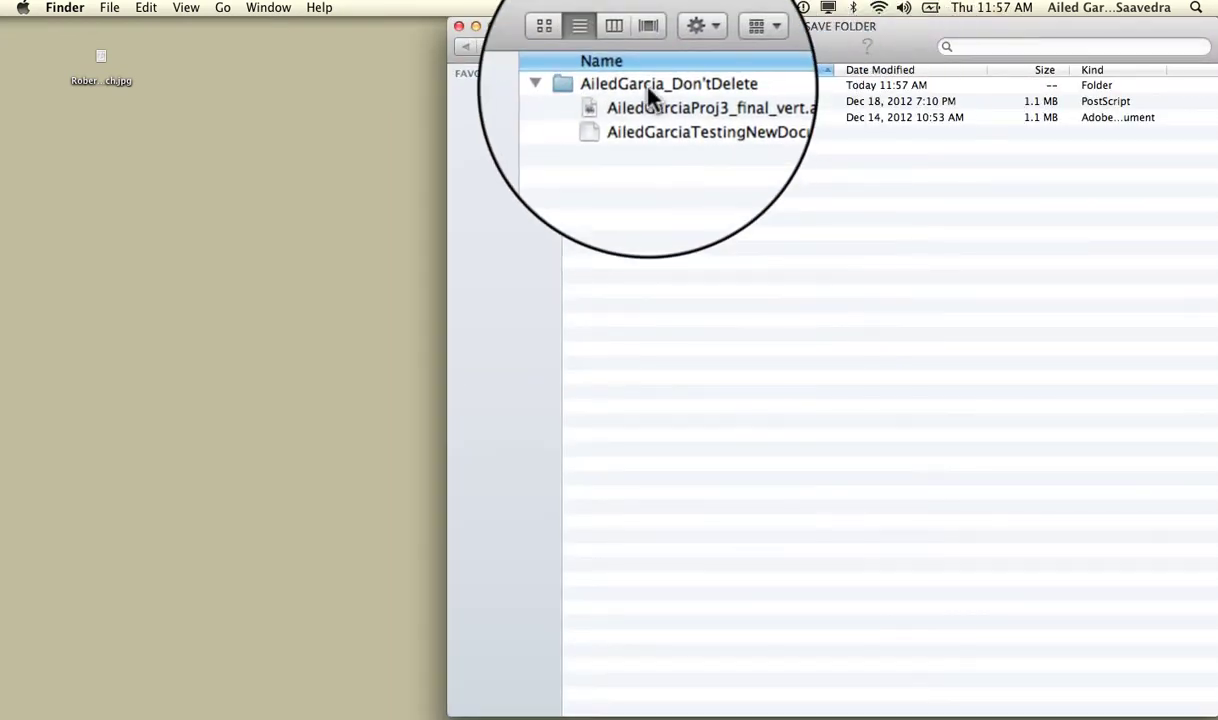
click(668, 105)
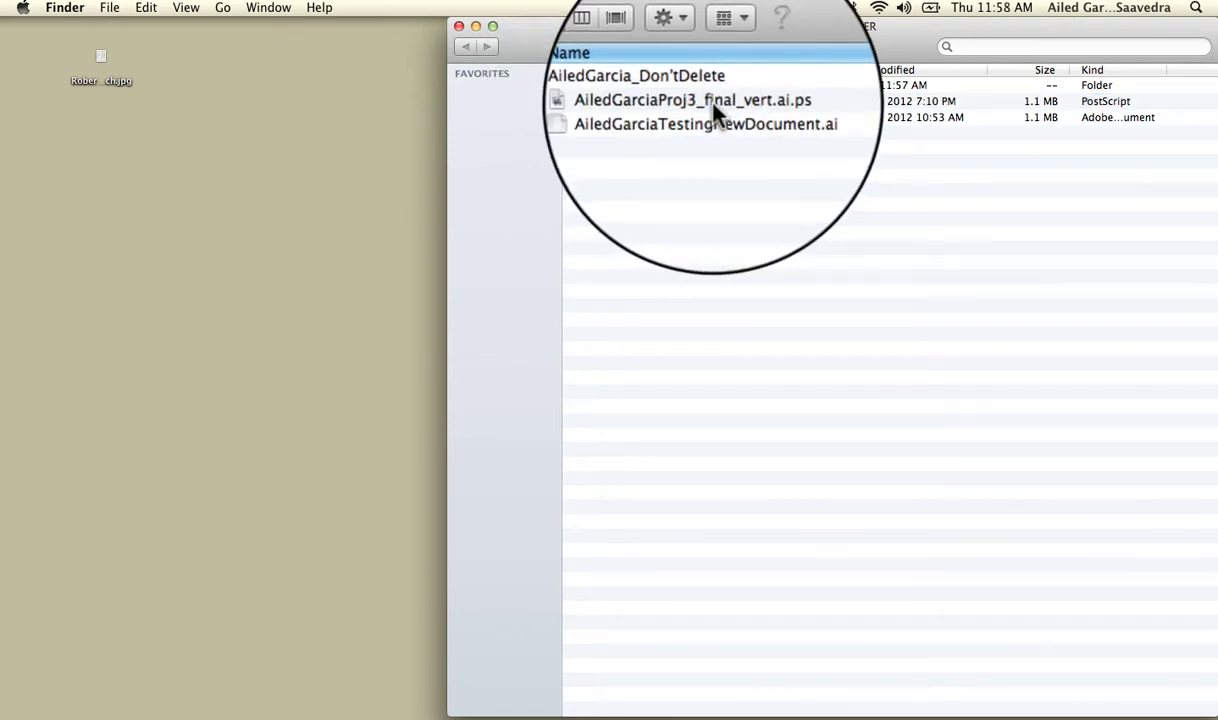
double_click(680, 100)
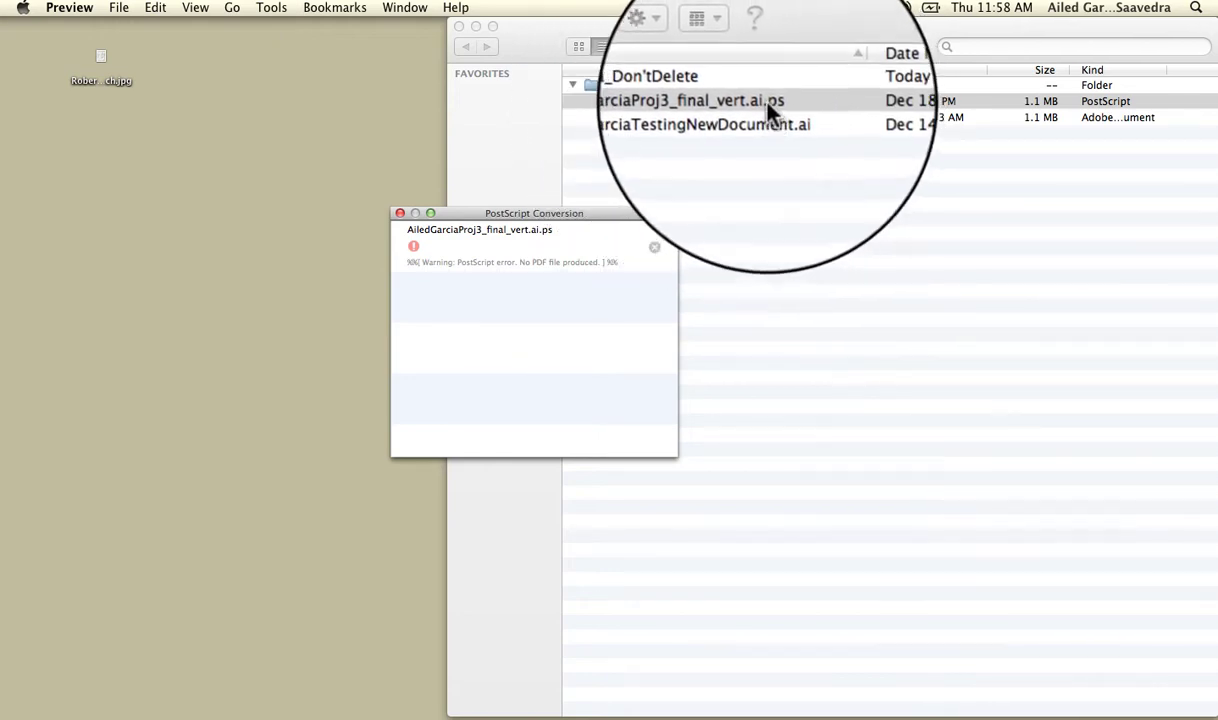
Dismiss the Preview error and rename the template to remove .ps, keeping the .ai extension.
click(399, 213)
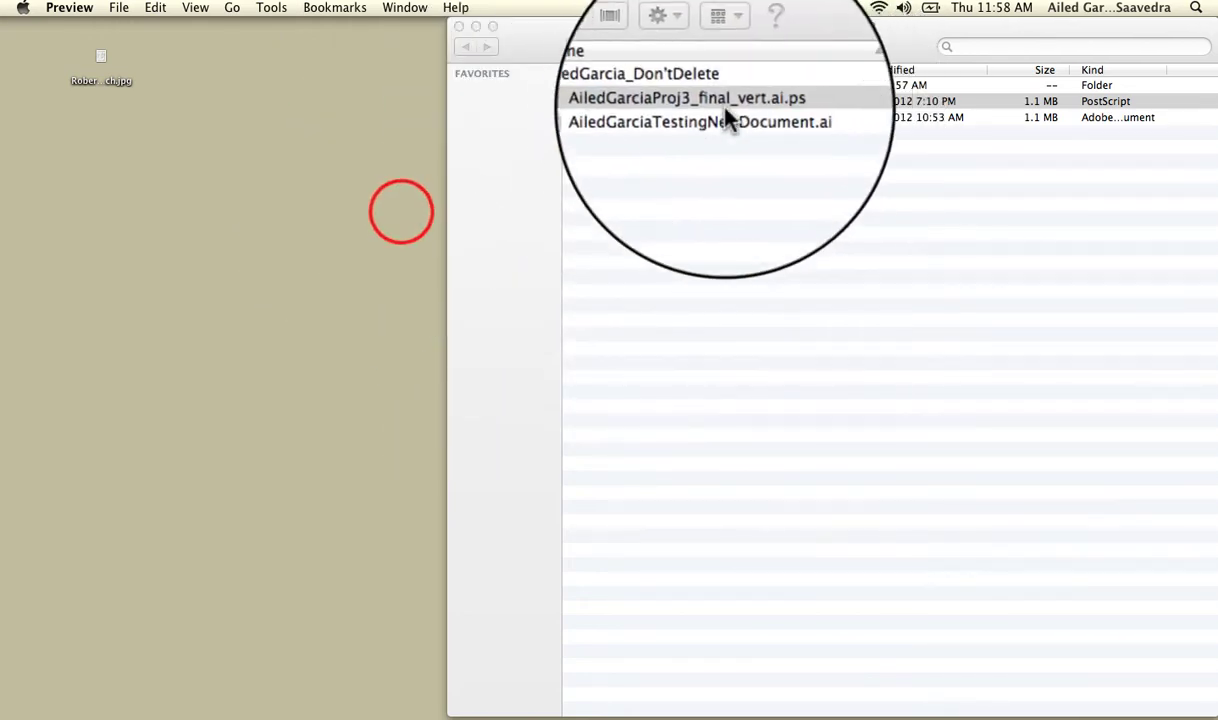
click(760, 100)
click(760, 100)
click(766, 100)
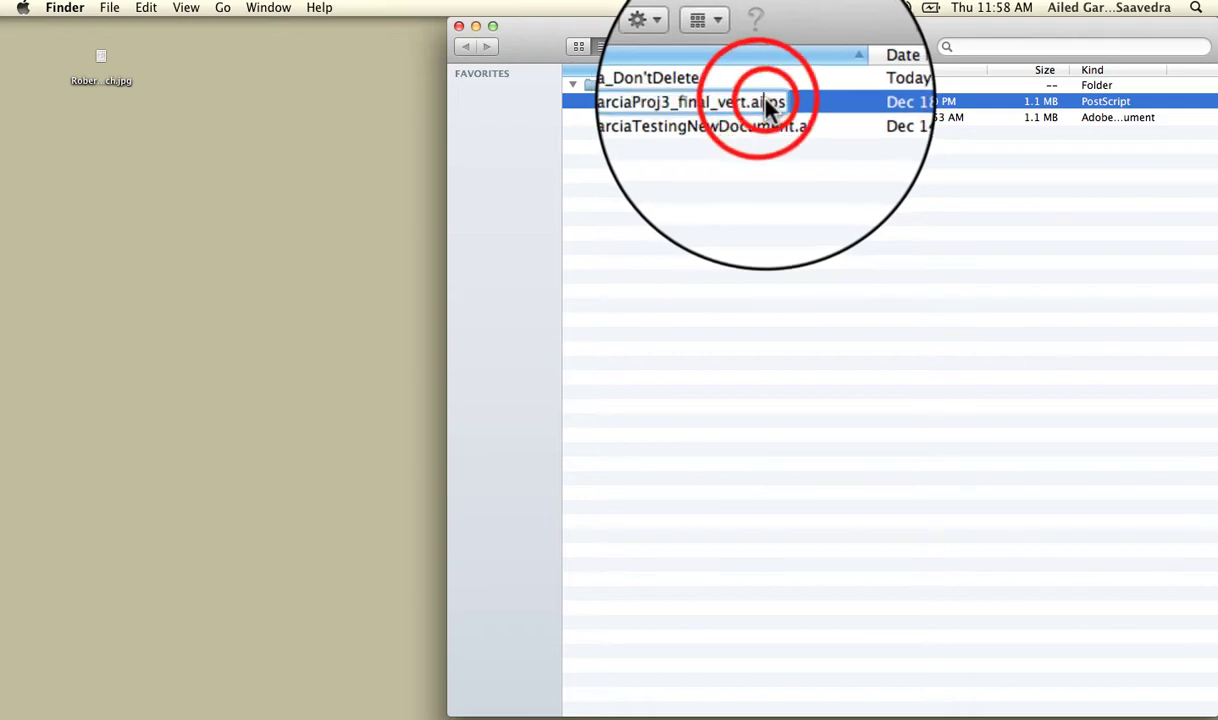
drag(764, 101, 786, 101)
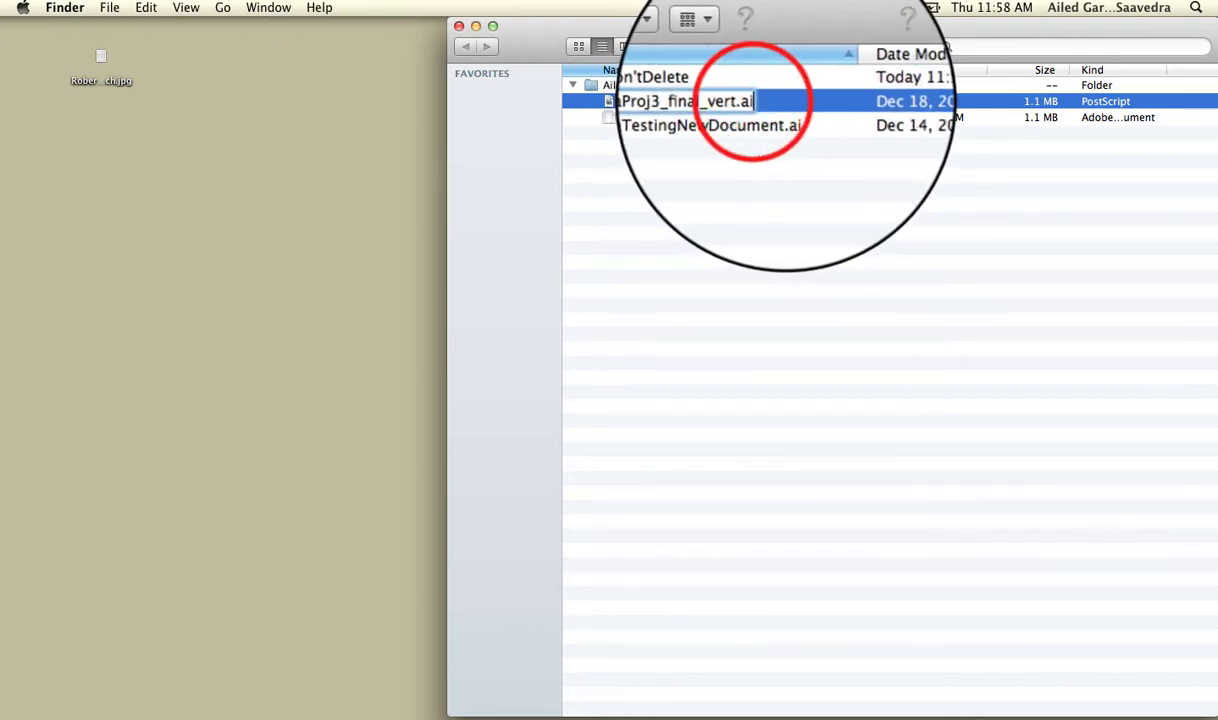
key(Return)
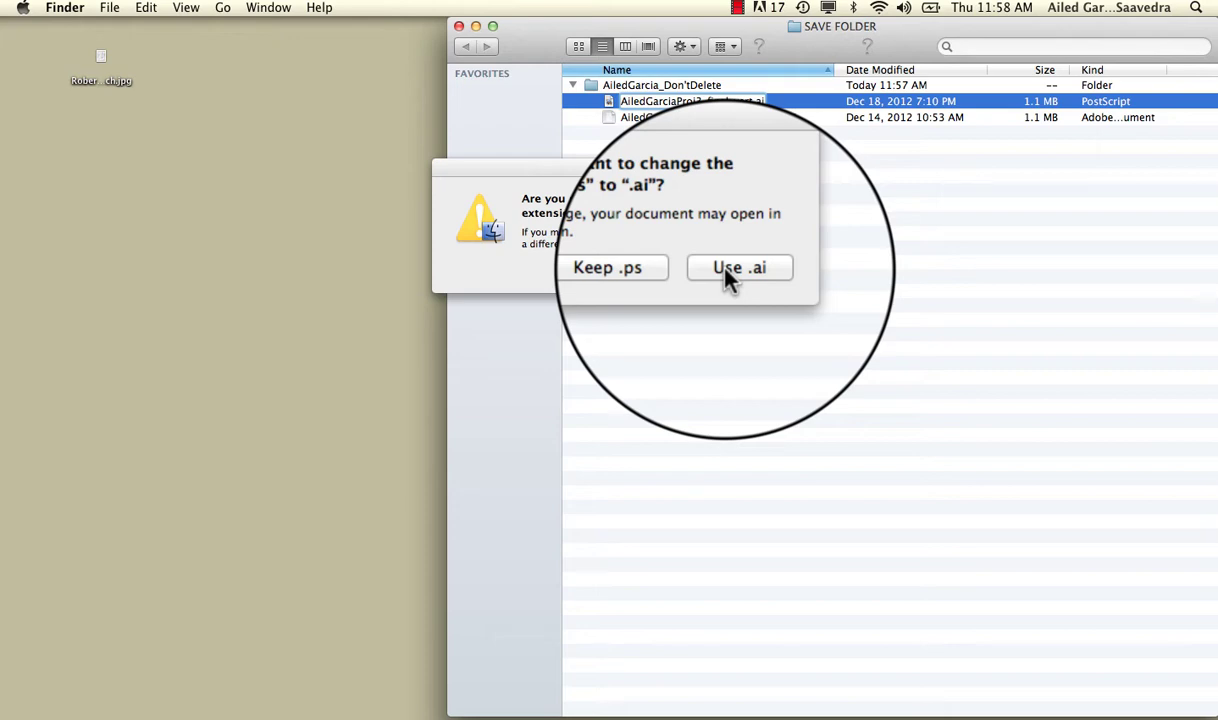
click(727, 270)
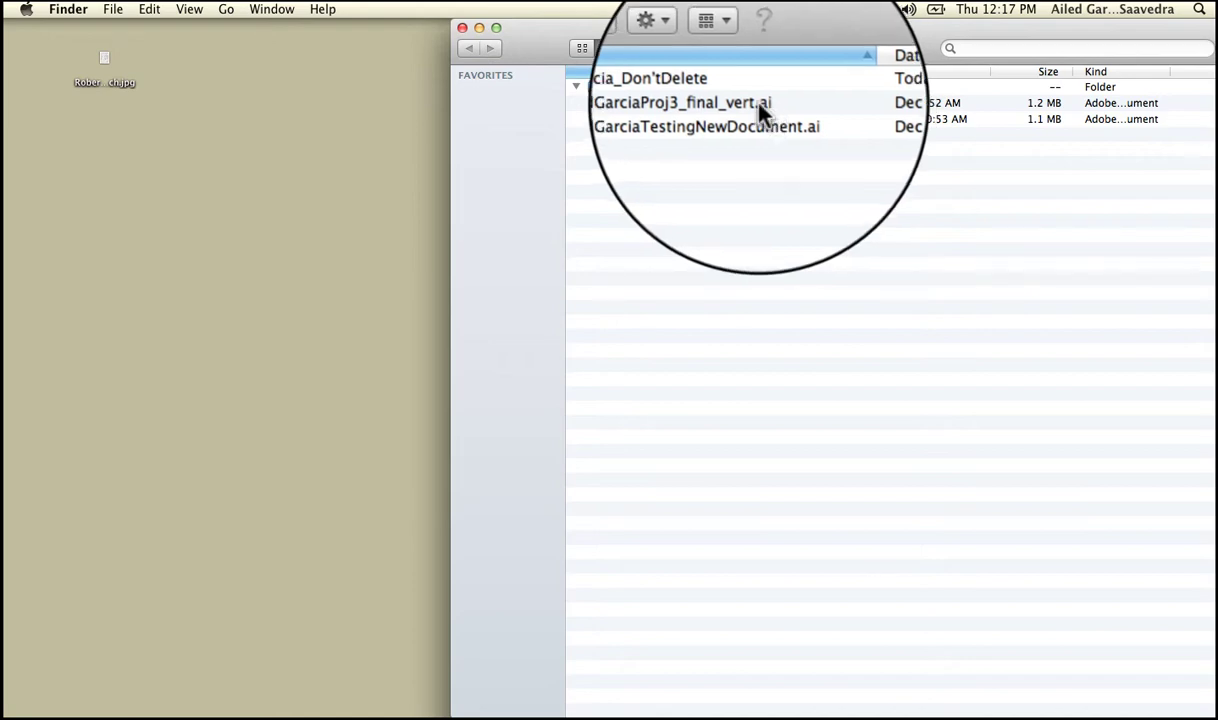
Open Proj3_final_vert.ai in Illustrator and toggle the Instructions layer's visibility off and on.
double_click(760, 104)
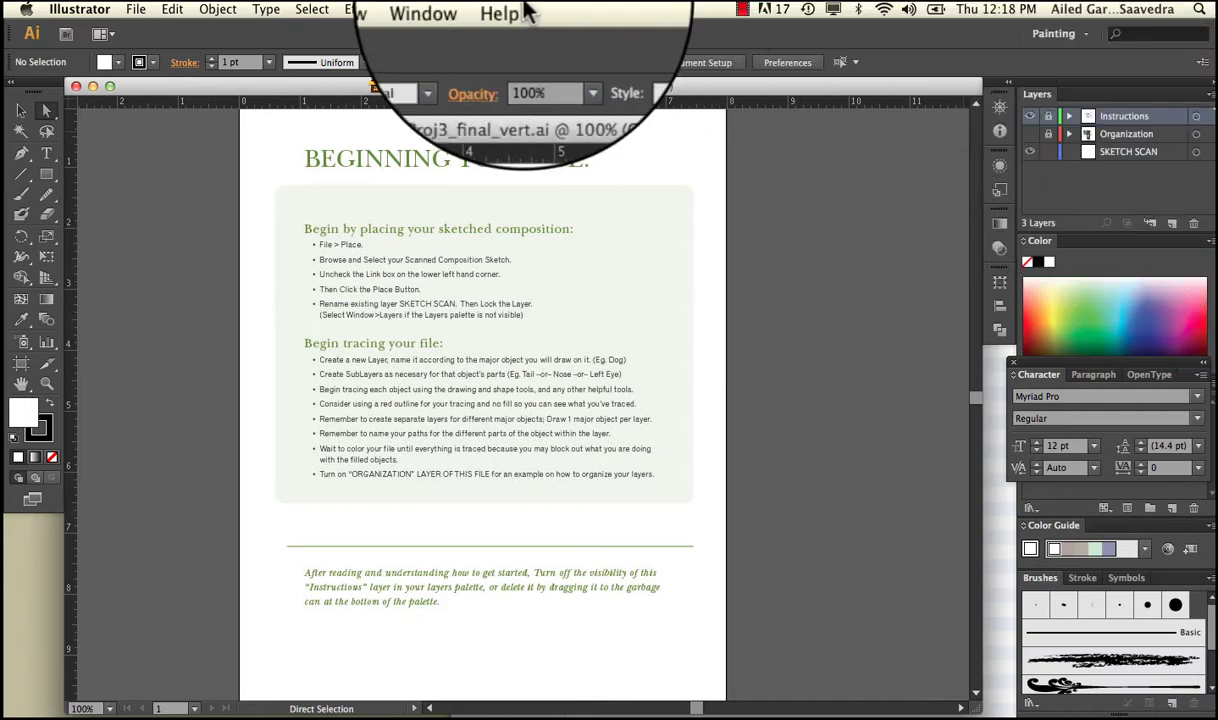
click(456, 9)
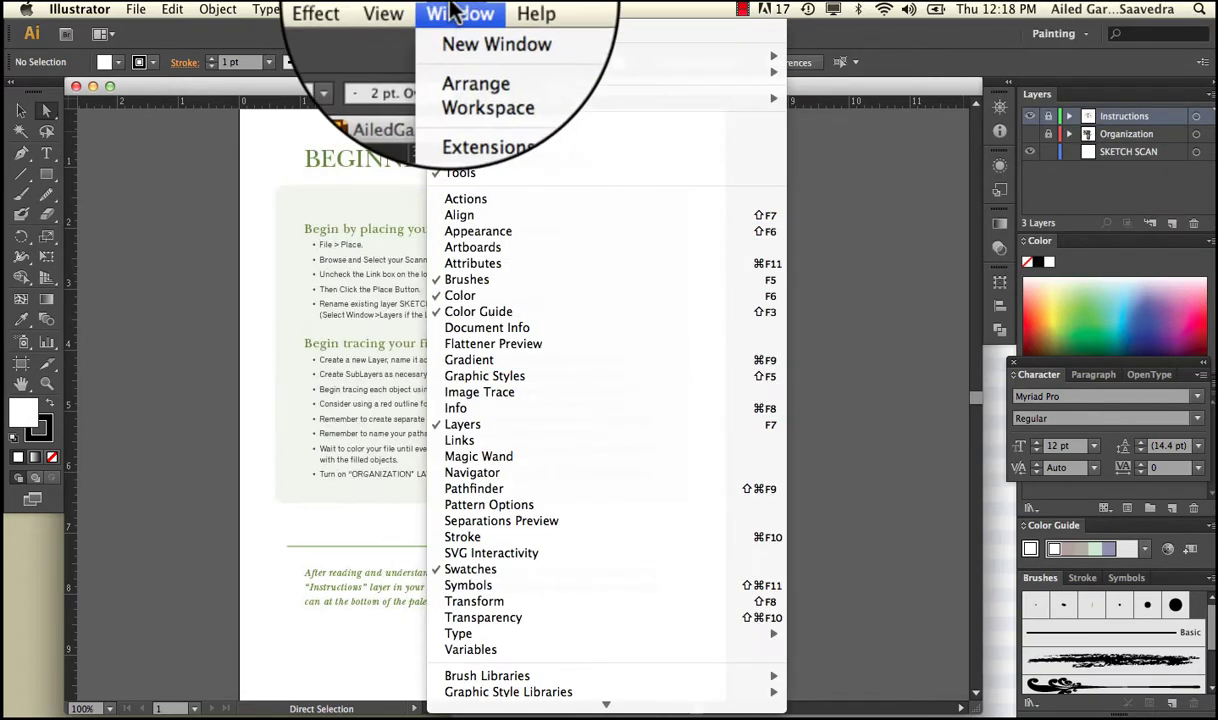
click(456, 9)
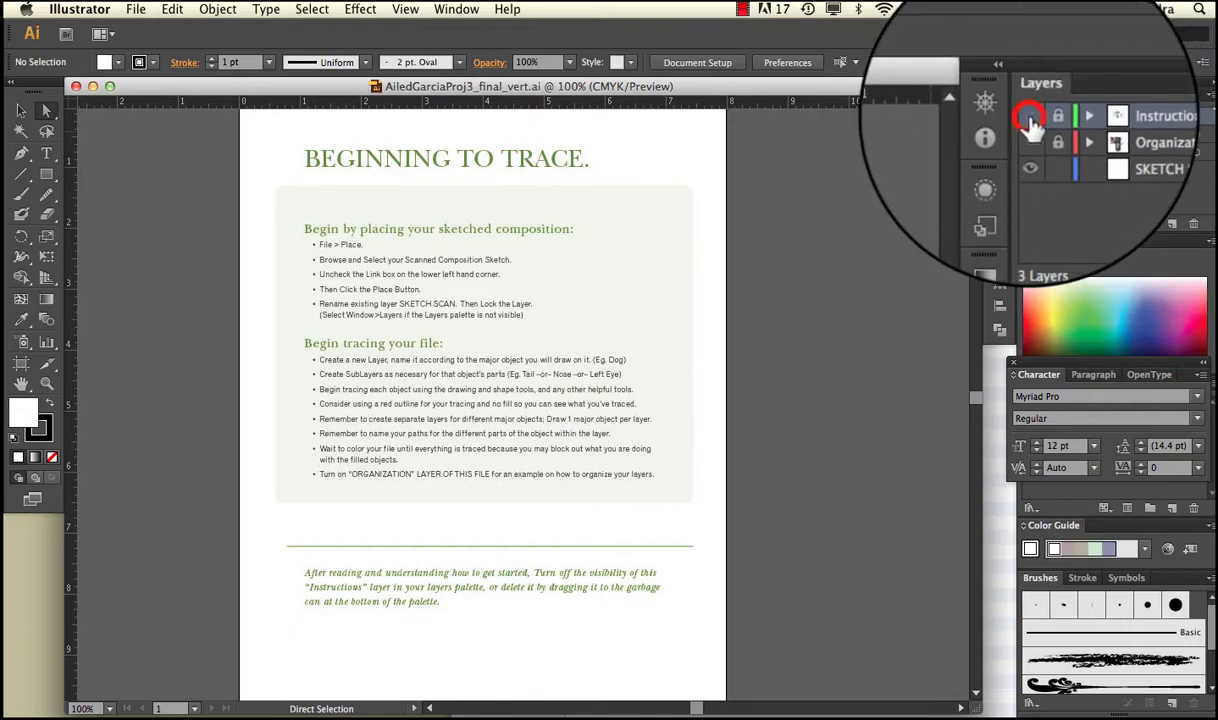
click(1030, 118)
click(1030, 118)
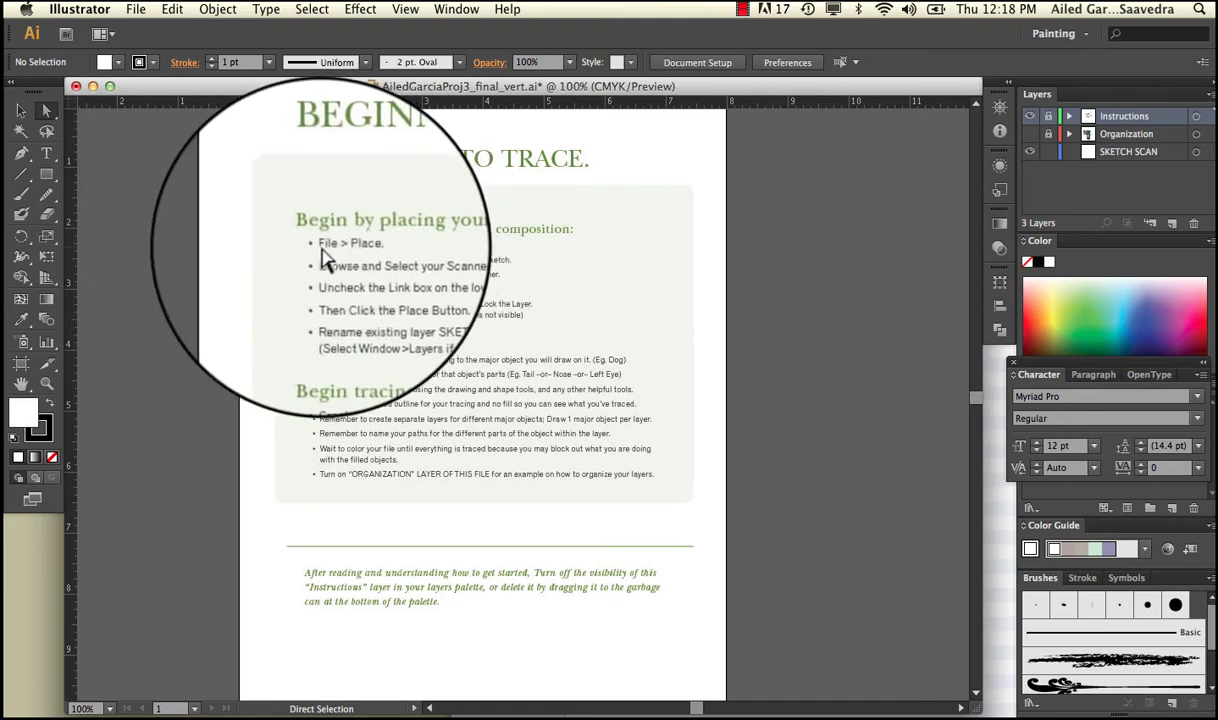
click(1028, 108)
click(1030, 136)
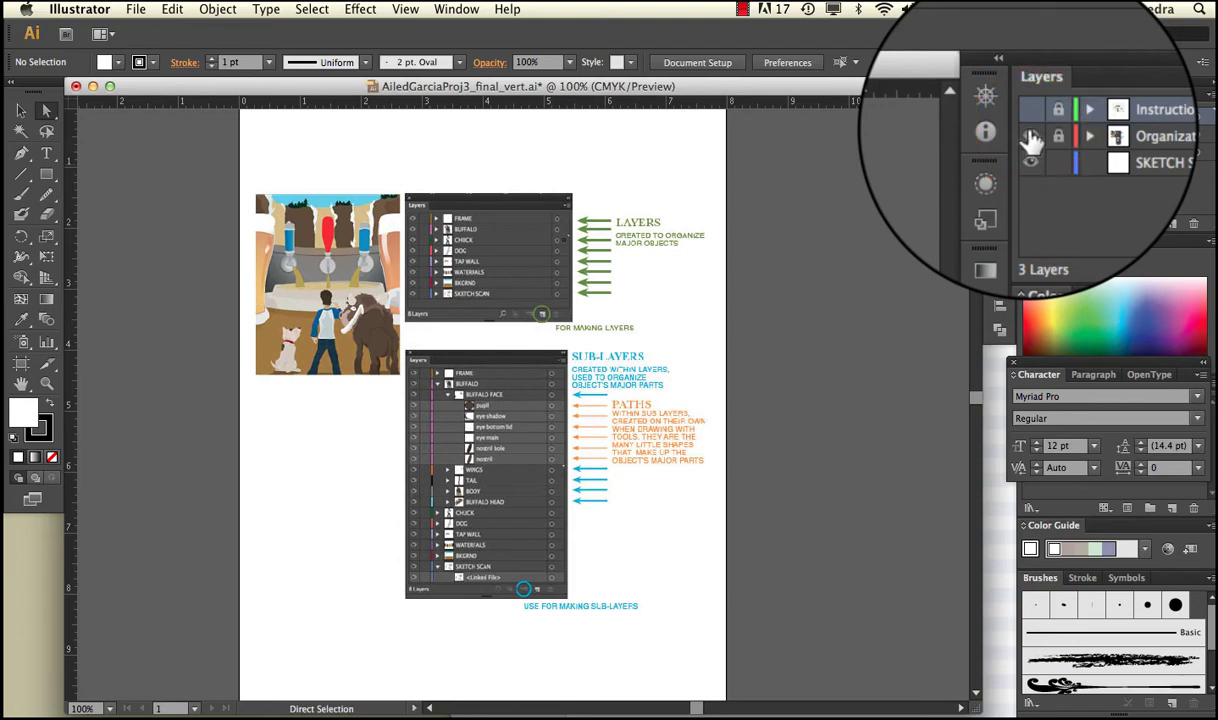
click(1030, 136)
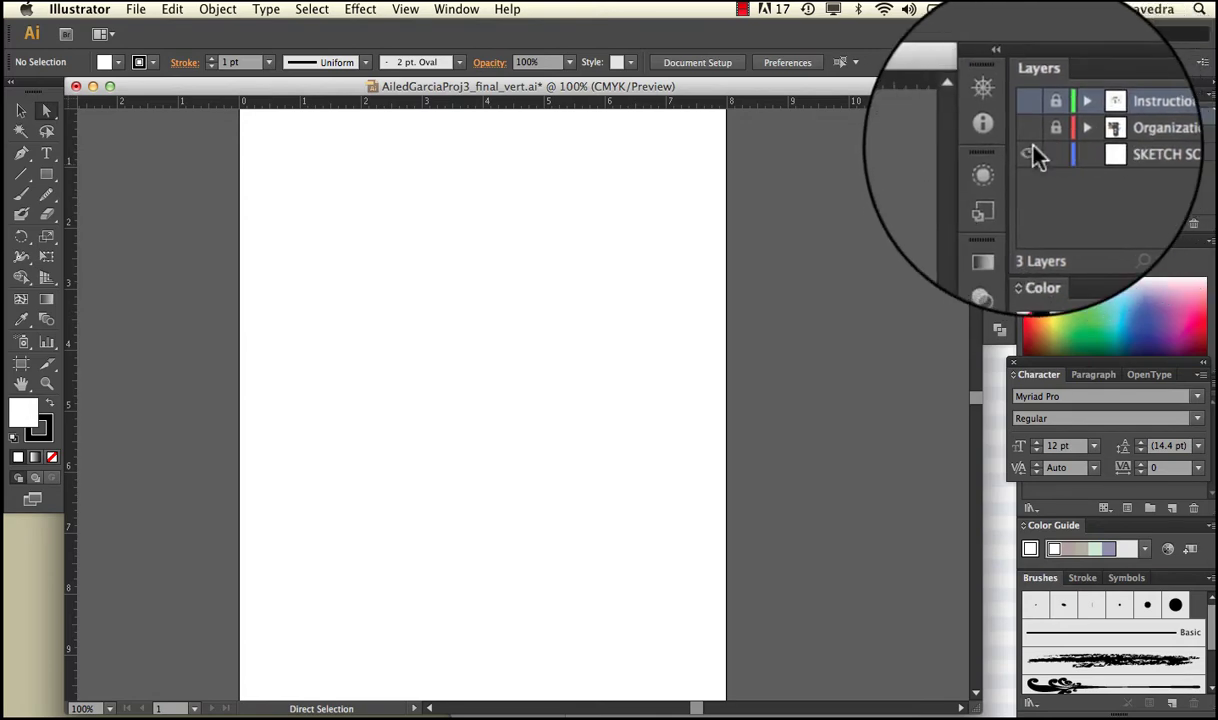
click(1030, 110)
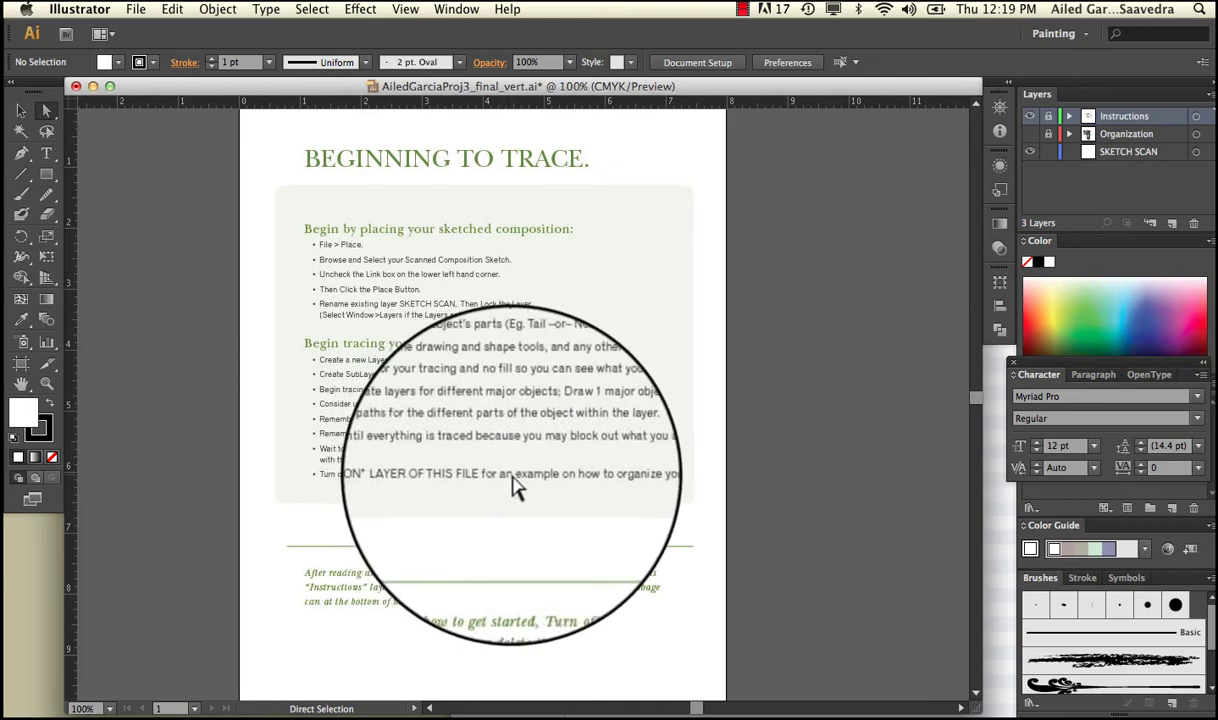
click(1028, 108)
click(1030, 135)
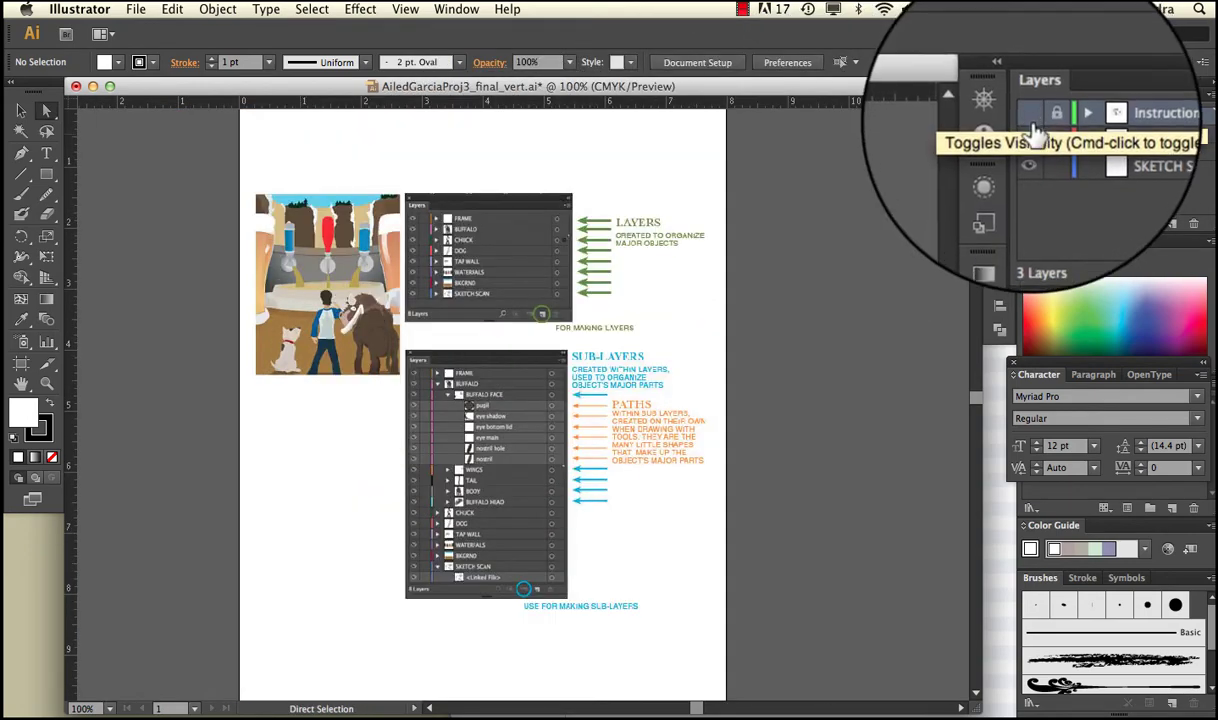
click(1030, 116)
click(1032, 136)
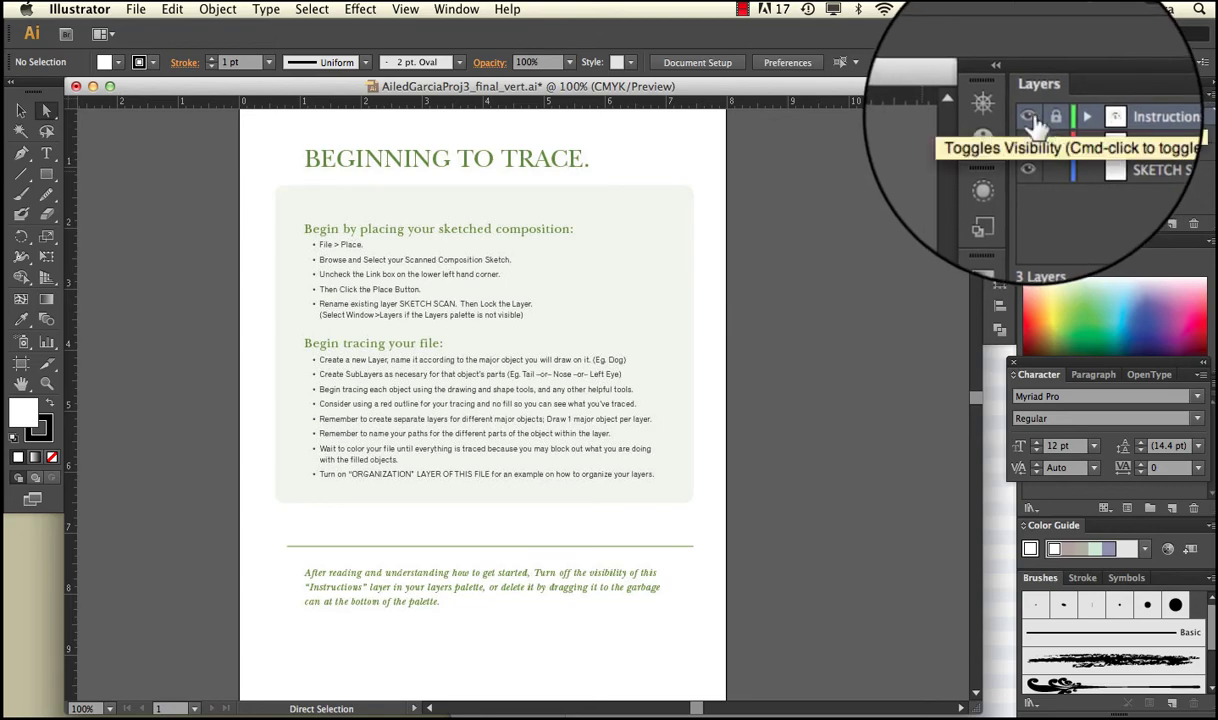
Hide the Instructions layer and make SKETCH SCAN the active layer.
click(1030, 117)
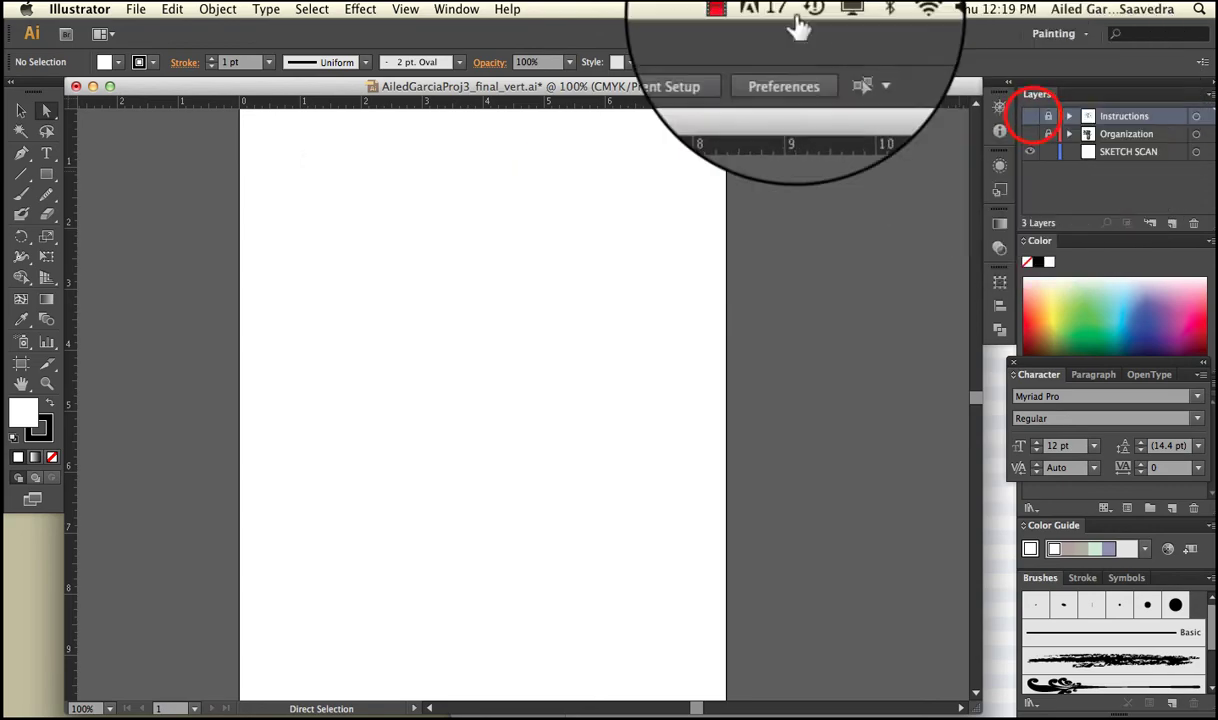
click(135, 9)
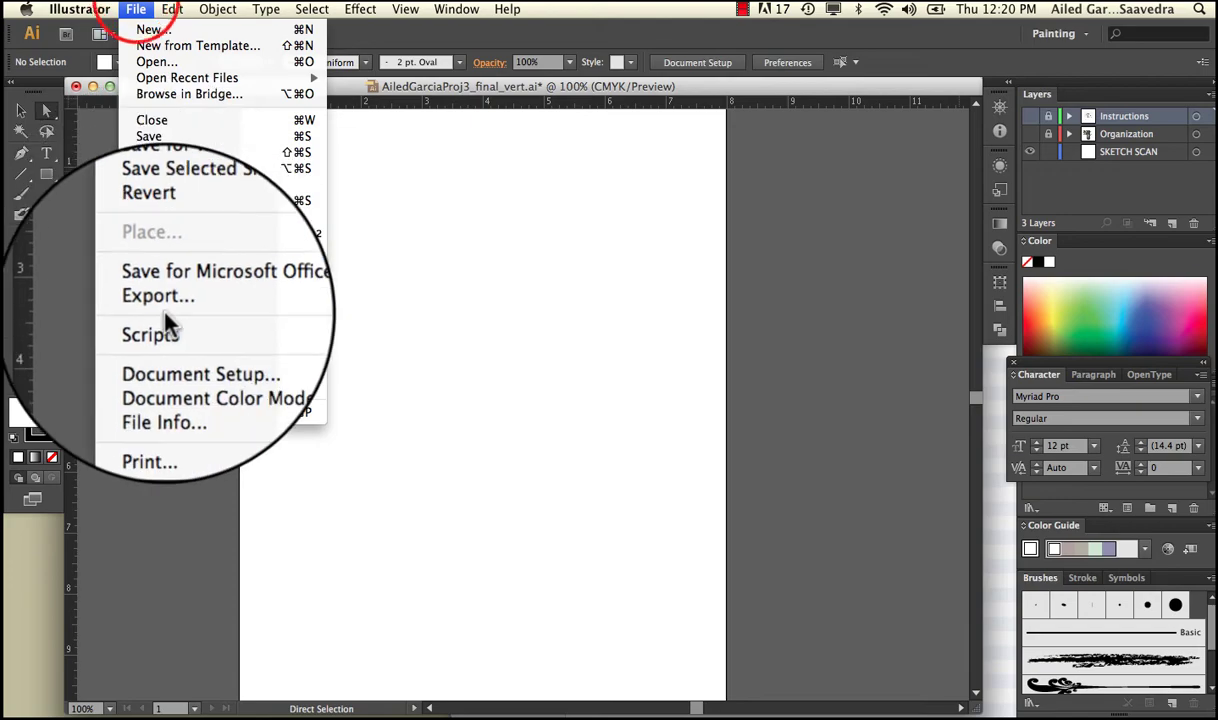
click(381, 277)
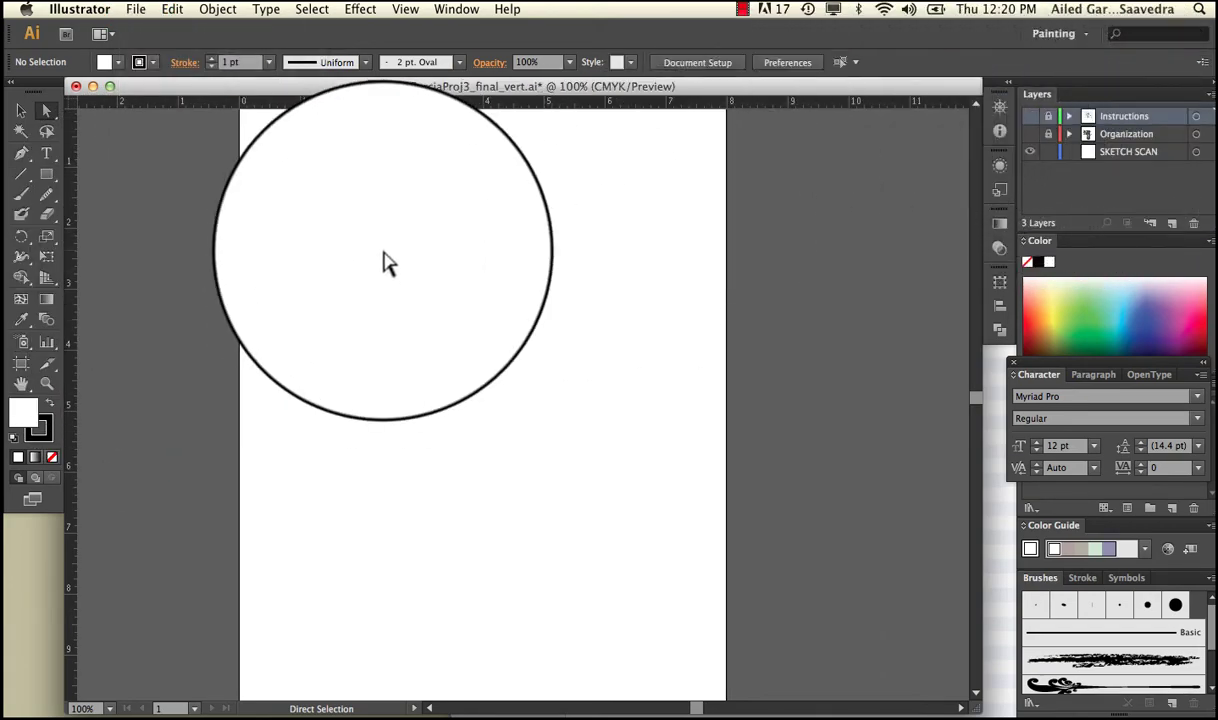
click(1125, 160)
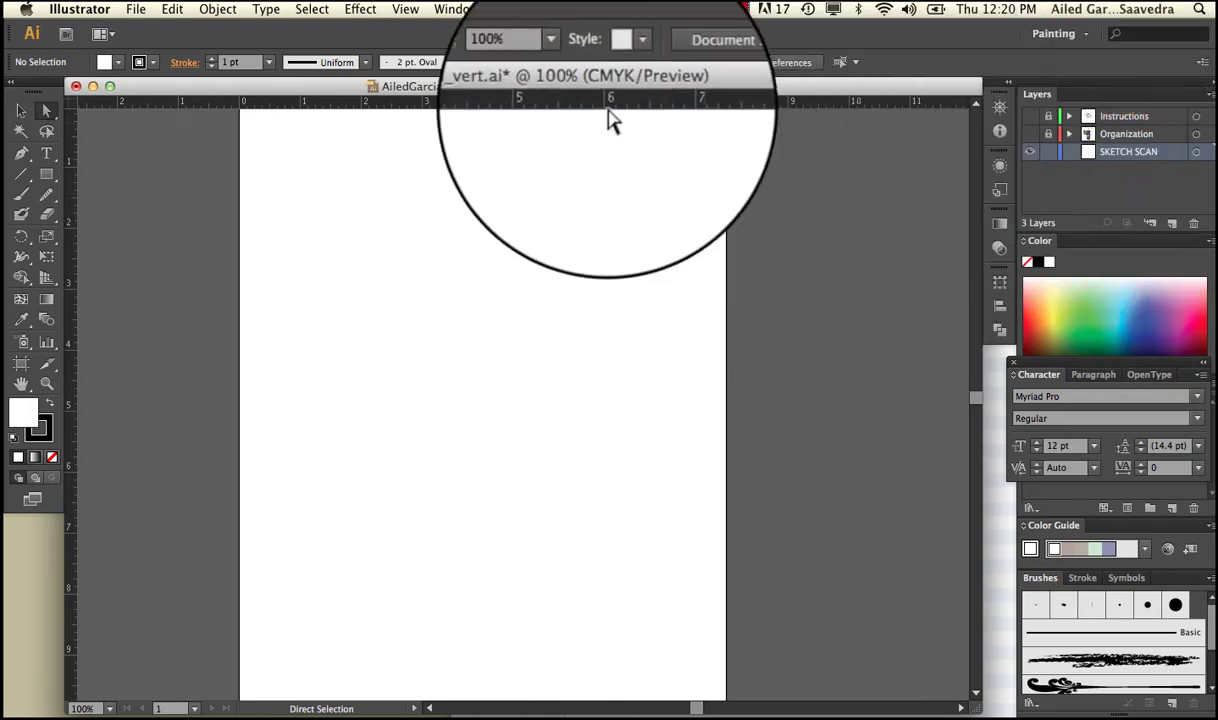
Place RobertFinalCompSketch.jpg and drag it into line with the artboard.
click(135, 9)
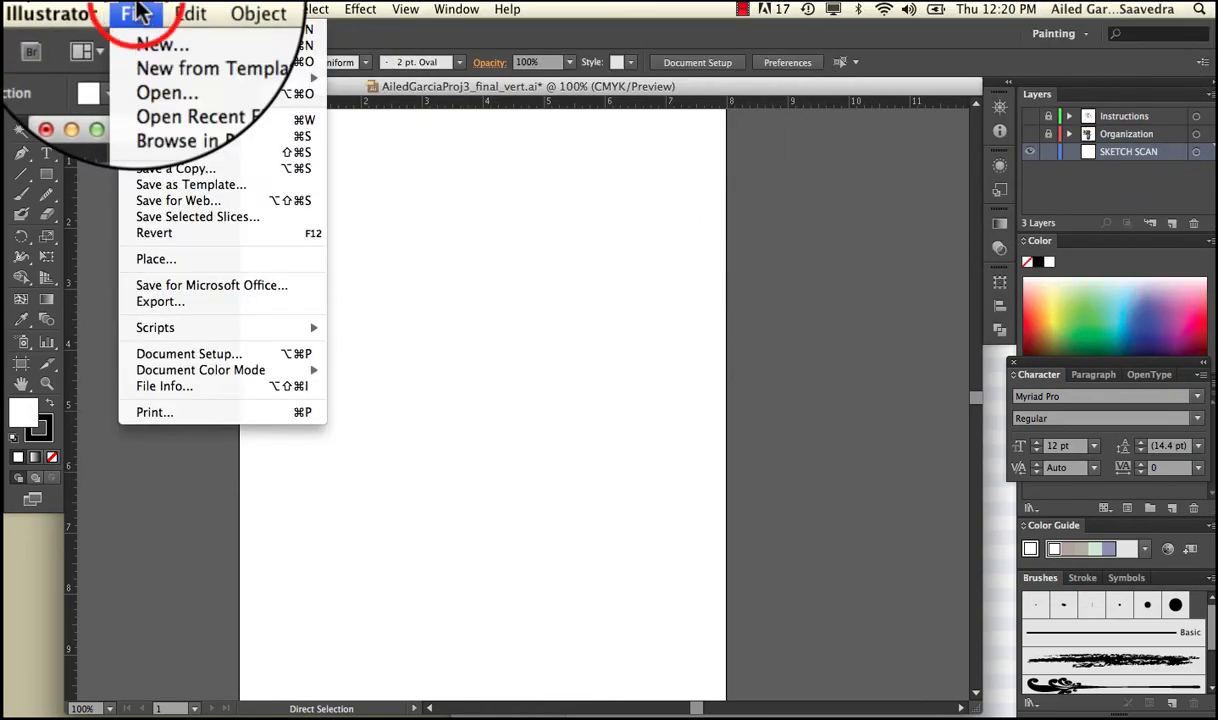
click(203, 262)
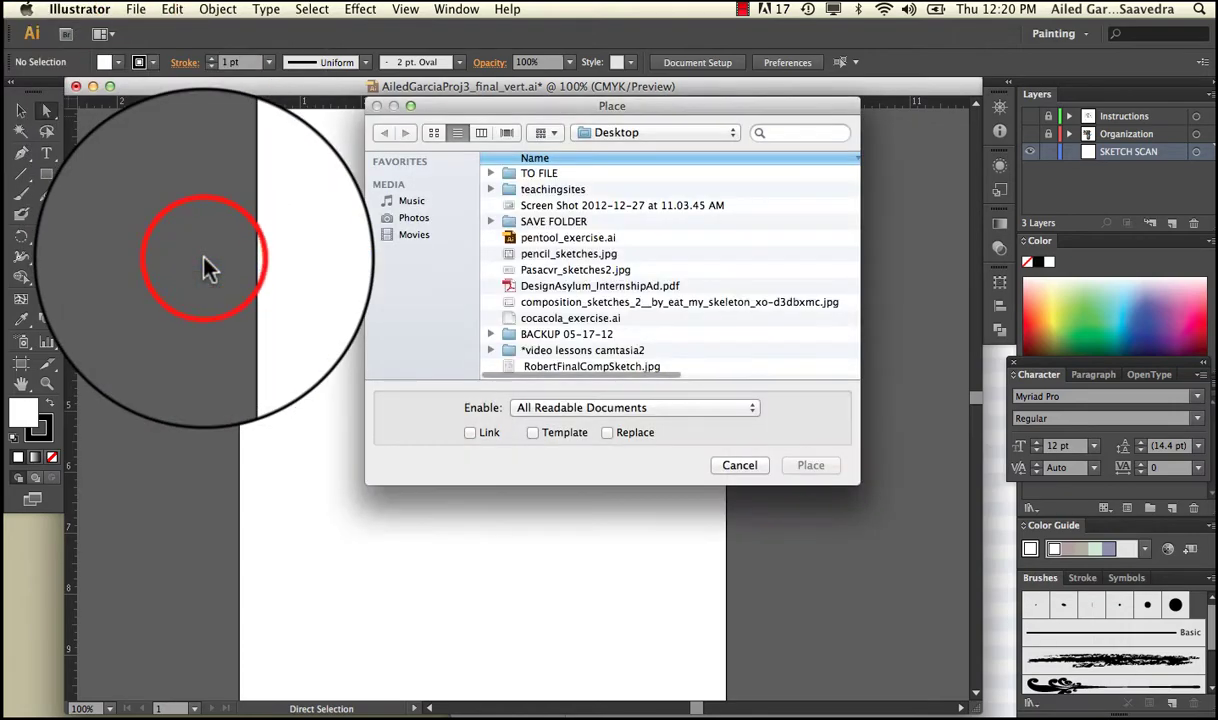
scroll(563, 185, down, 1)
scroll(565, 183, up, 1)
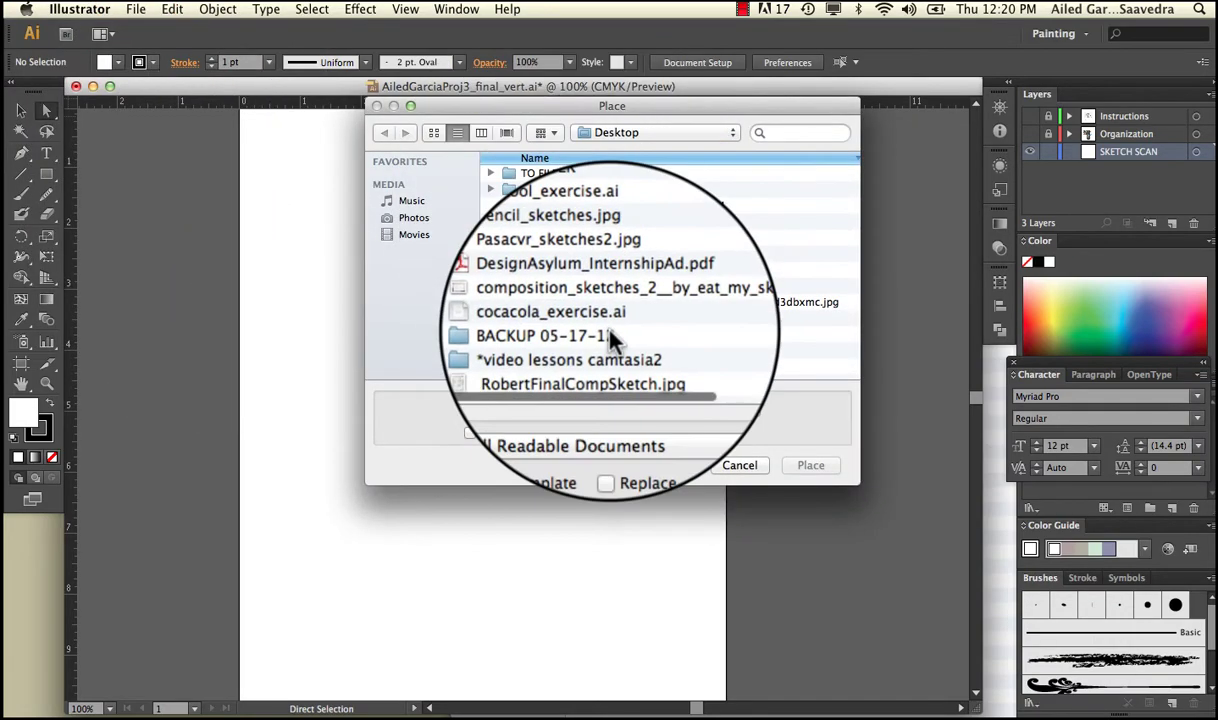
click(615, 366)
click(812, 462)
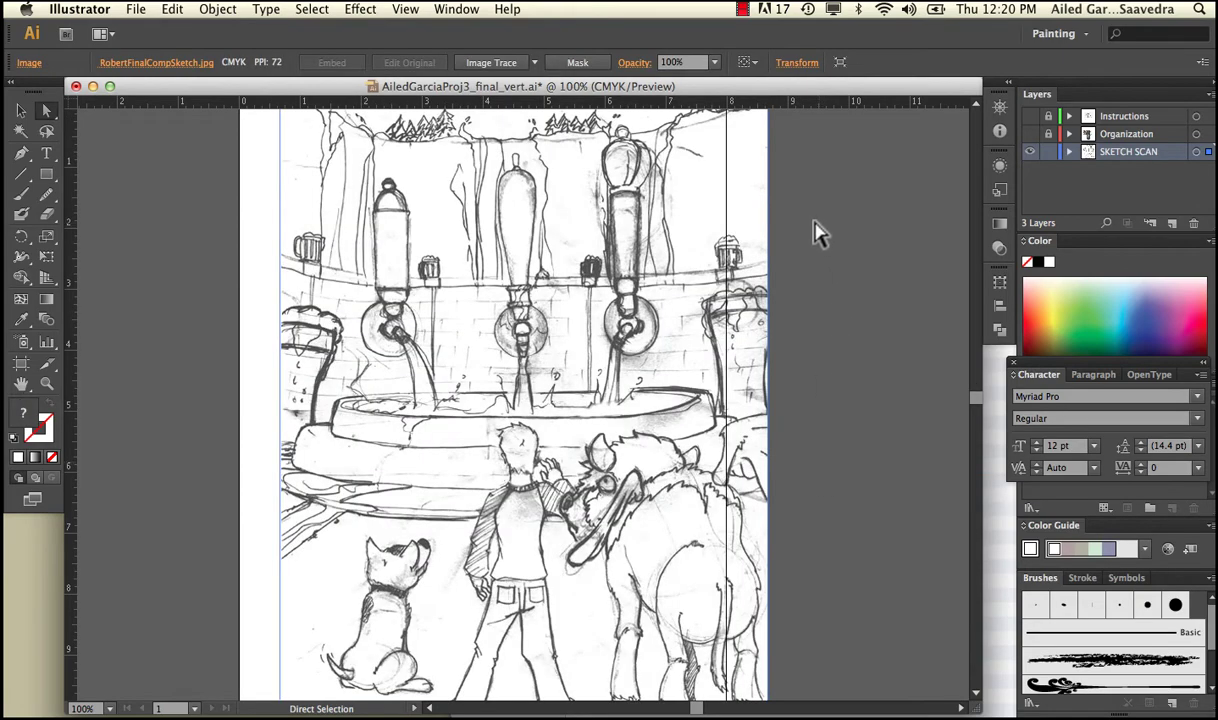
key(super+minus)
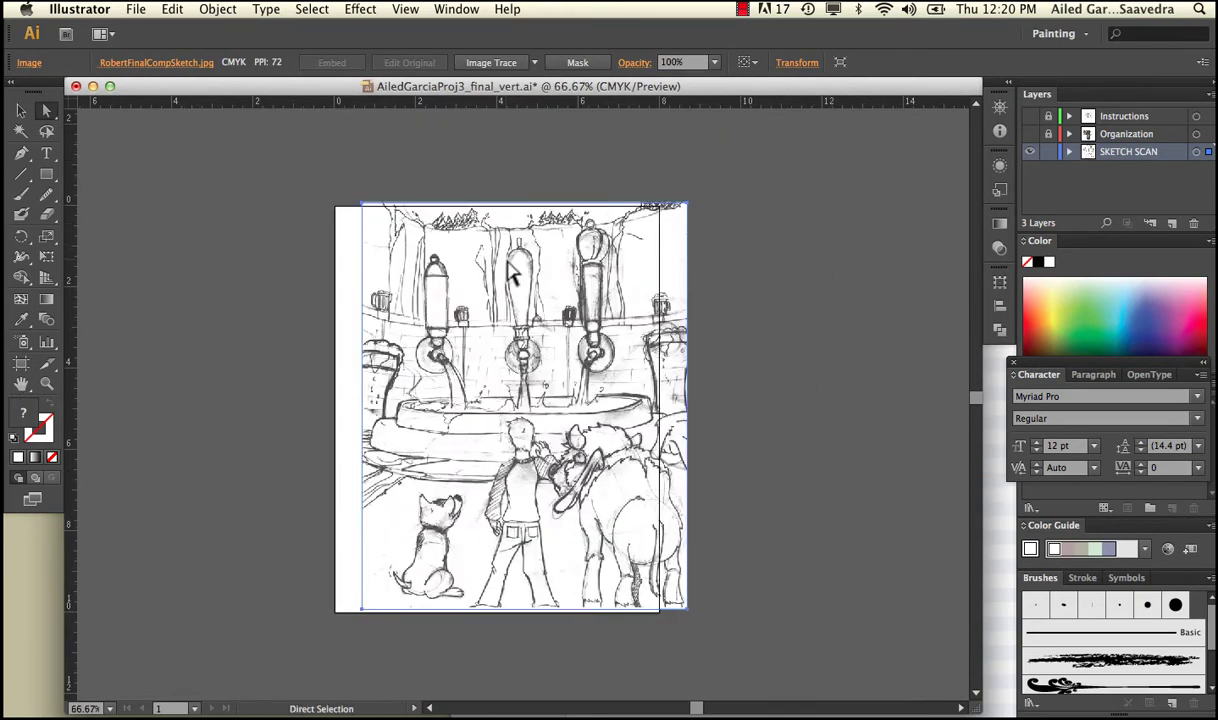
mouse_move(513, 277)
mouse_down()
mouse_move(470, 272)
mouse_move(485, 278)
mouse_up()
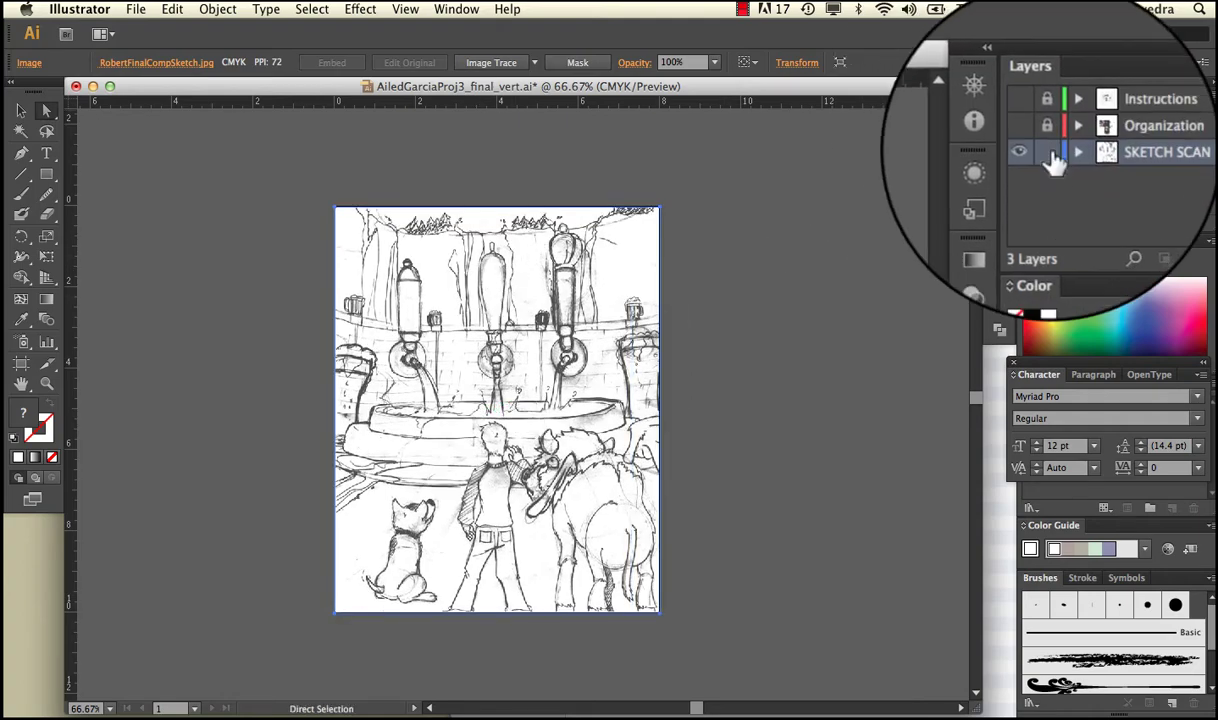
Lock SKETCH SCAN, add Layer 4 at the top of the stack, and show the Organization layer.
click(1048, 155)
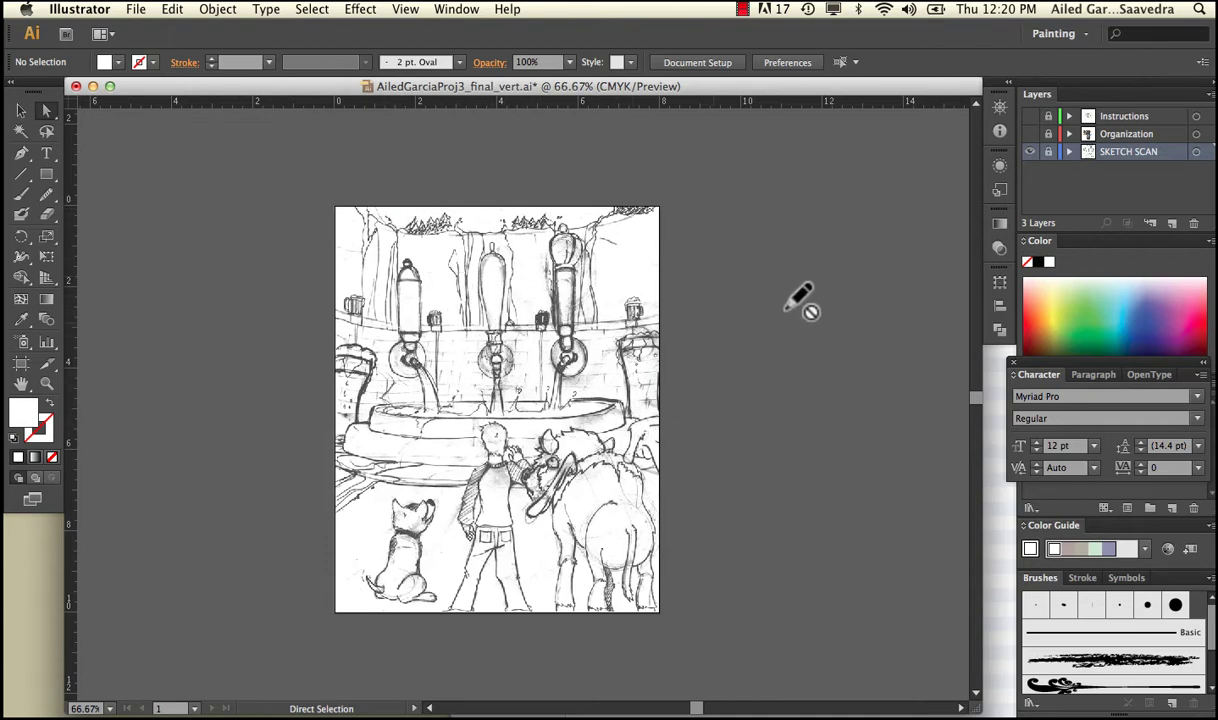
click(1172, 225)
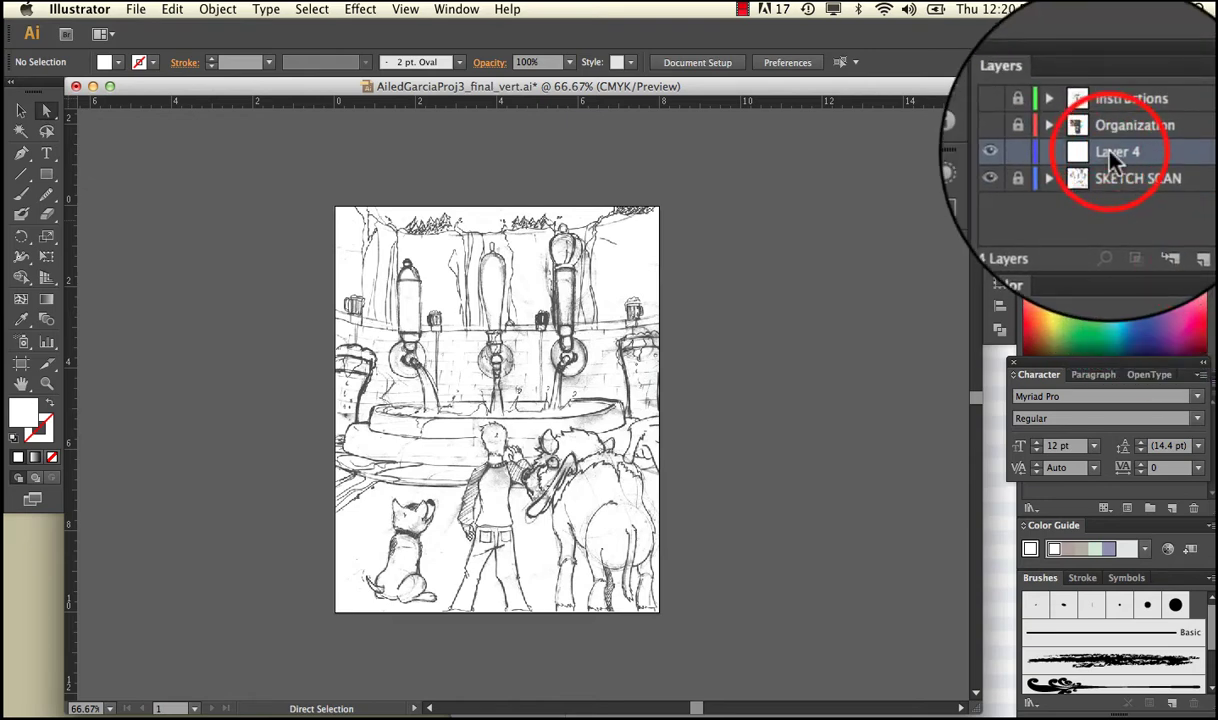
drag(1112, 158, 1100, 108)
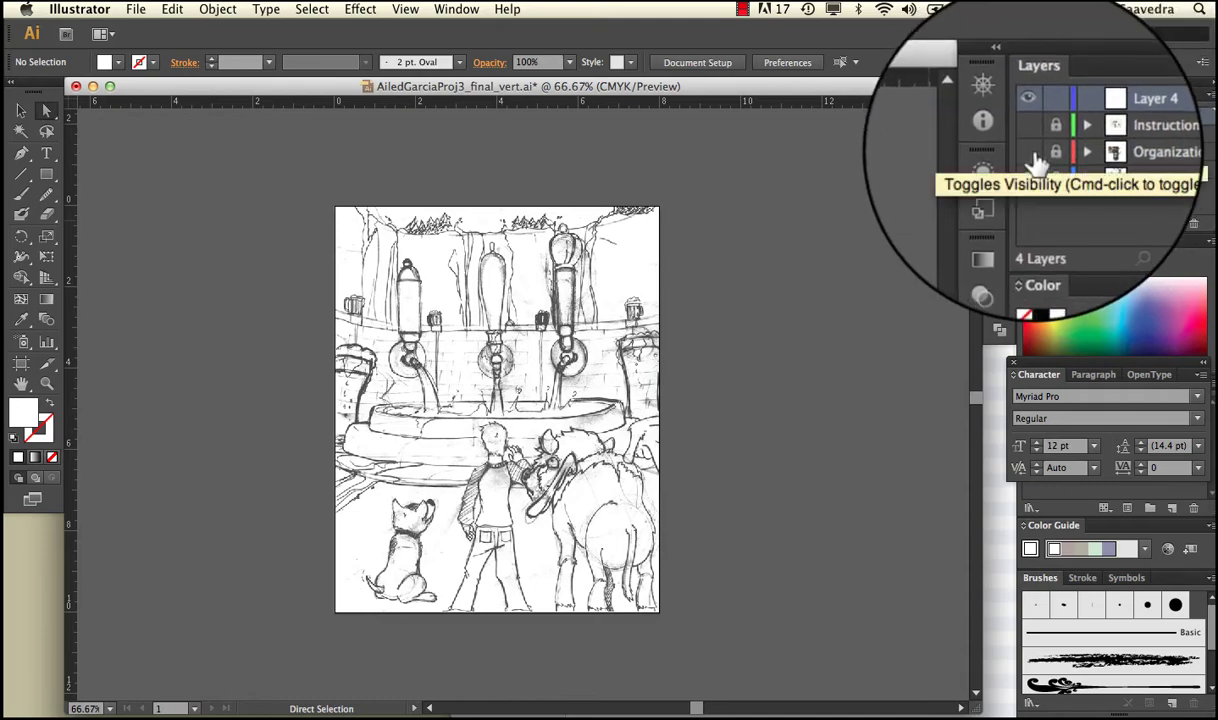
click(1040, 160)
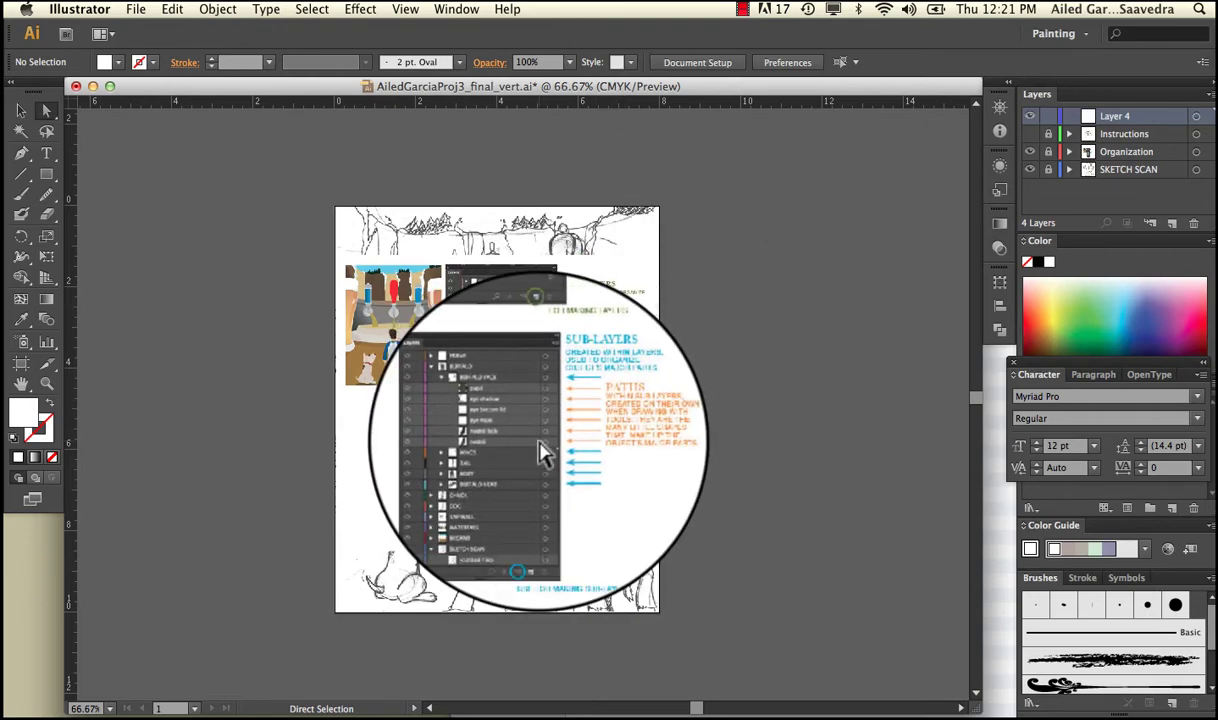
Zoom in to read the Organization guide, then hide that layer again.
key(super+equal)
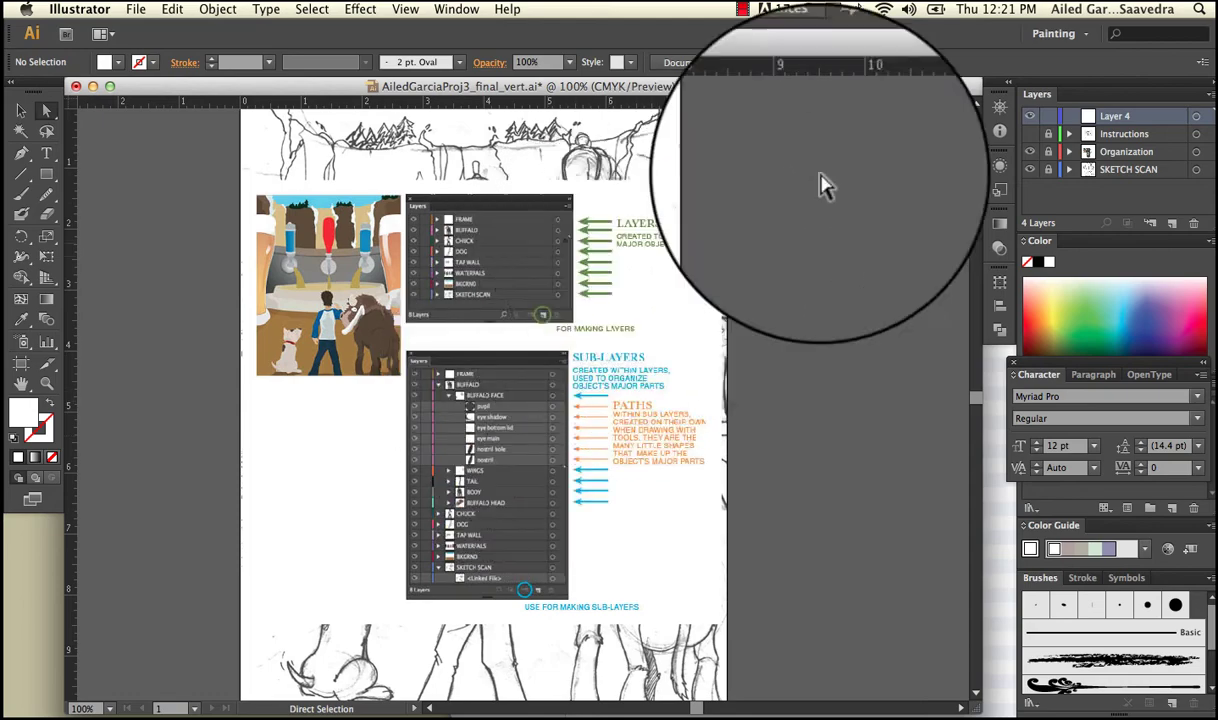
click(1030, 151)
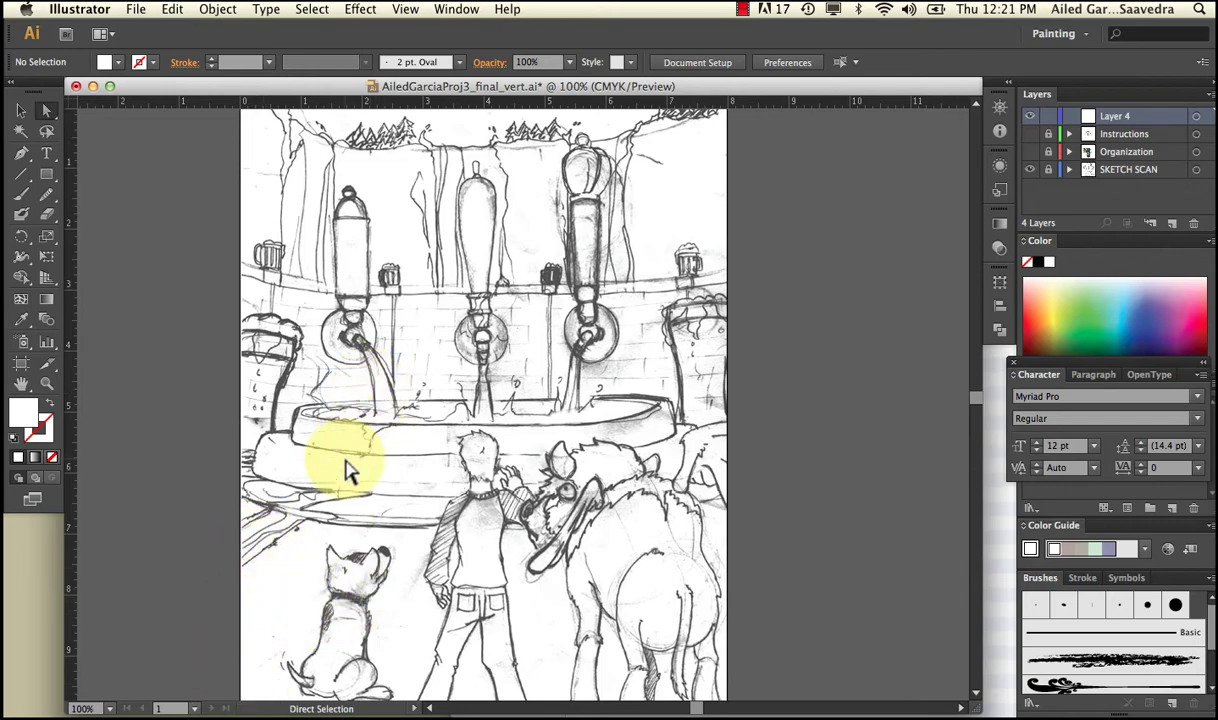
Draw a rectangle over the lower sketch, from the fountain base down.
click(46, 173)
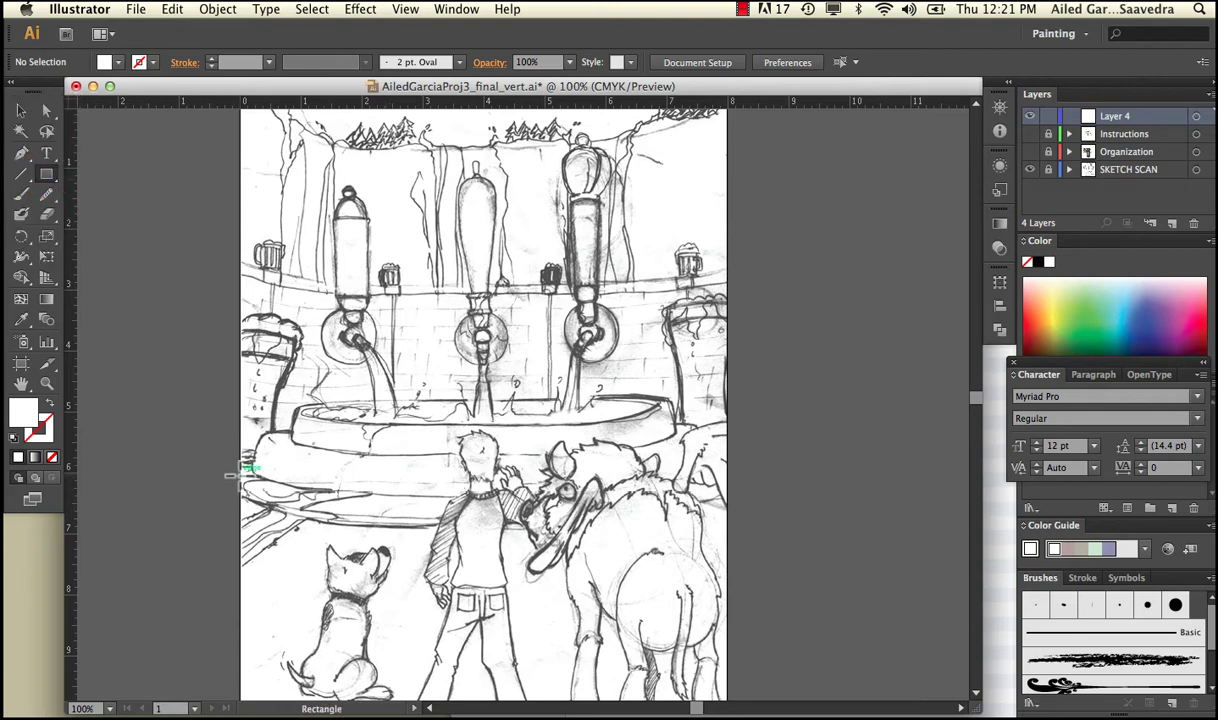
drag(236, 476, 729, 636)
key(v)
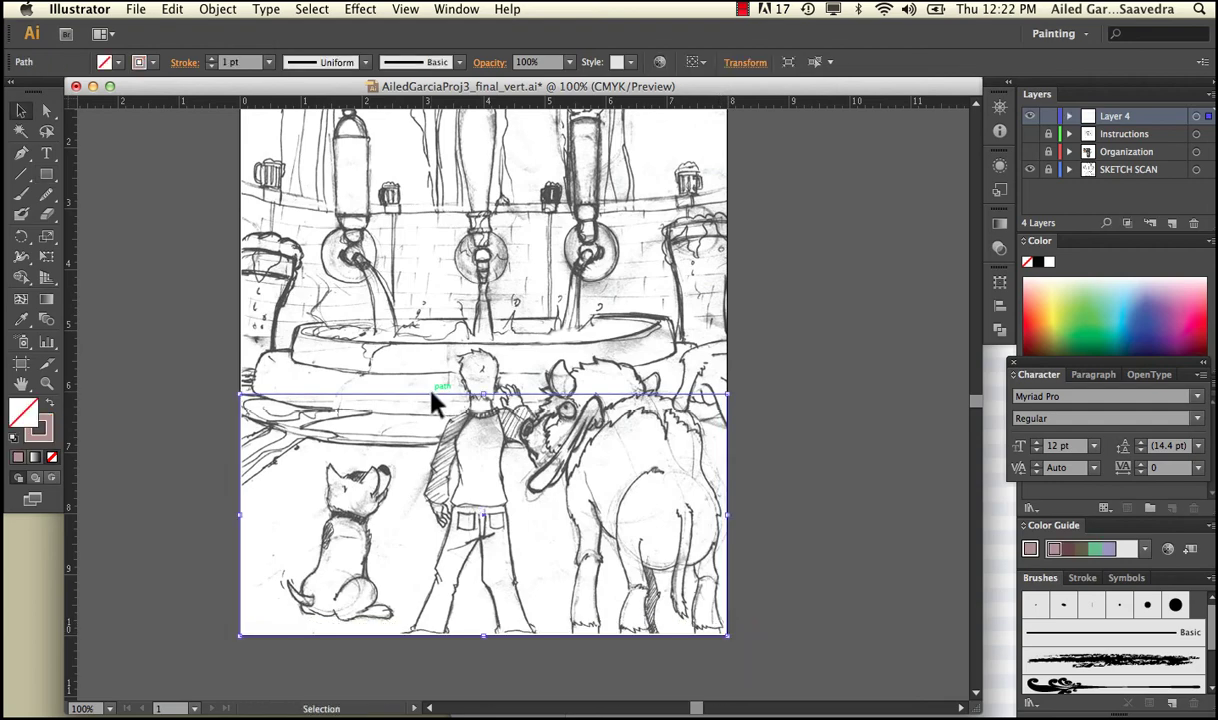
click(433, 398)
Give the rectangle a red outline 2 pt thick.
double_click(40, 429)
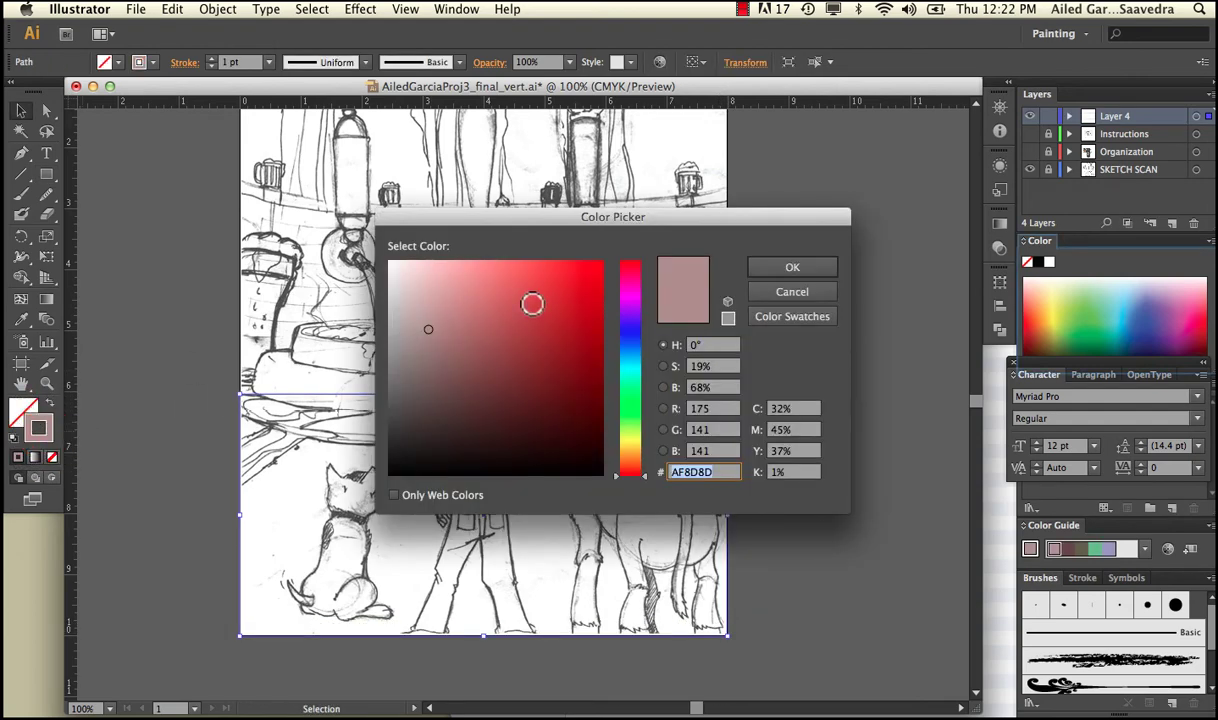
click(536, 305)
click(770, 268)
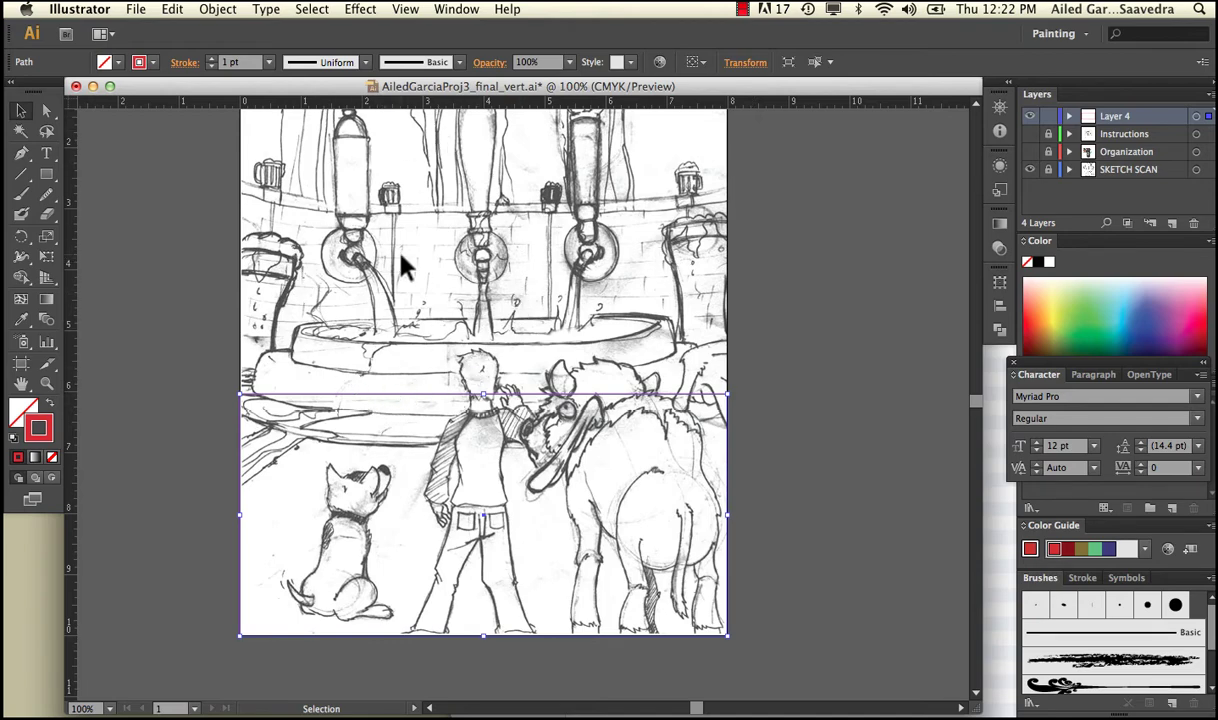
click(211, 58)
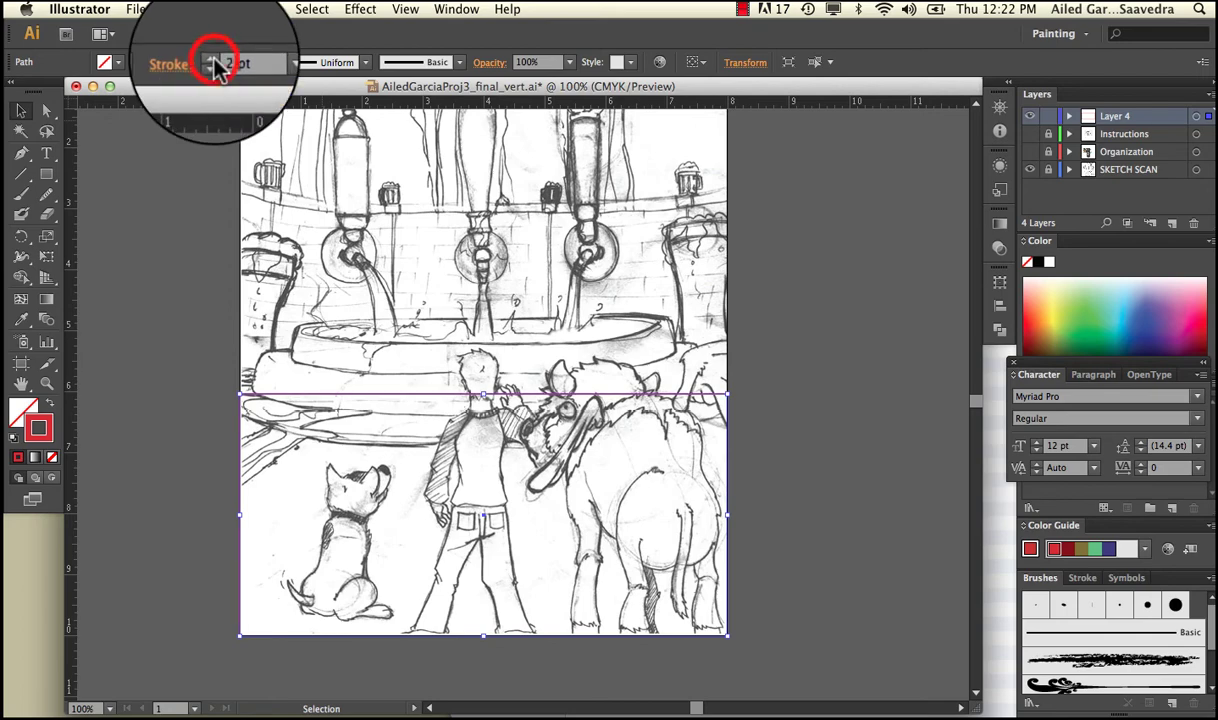
click(166, 258)
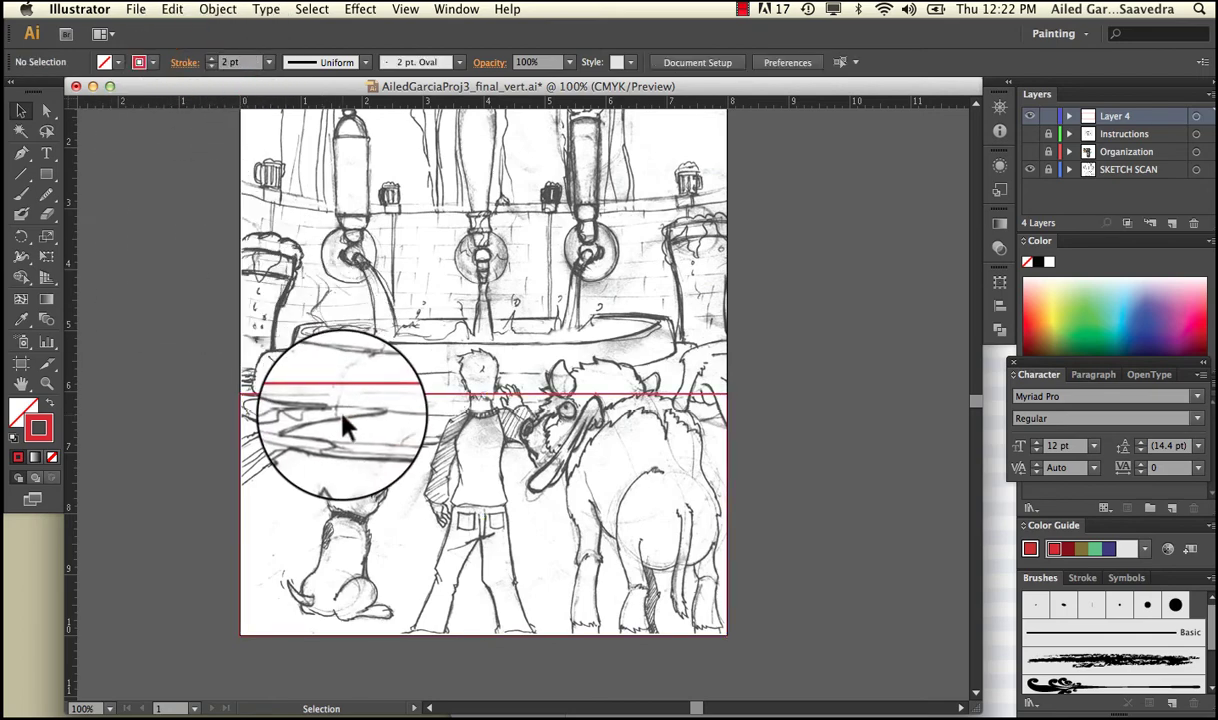
click(256, 404)
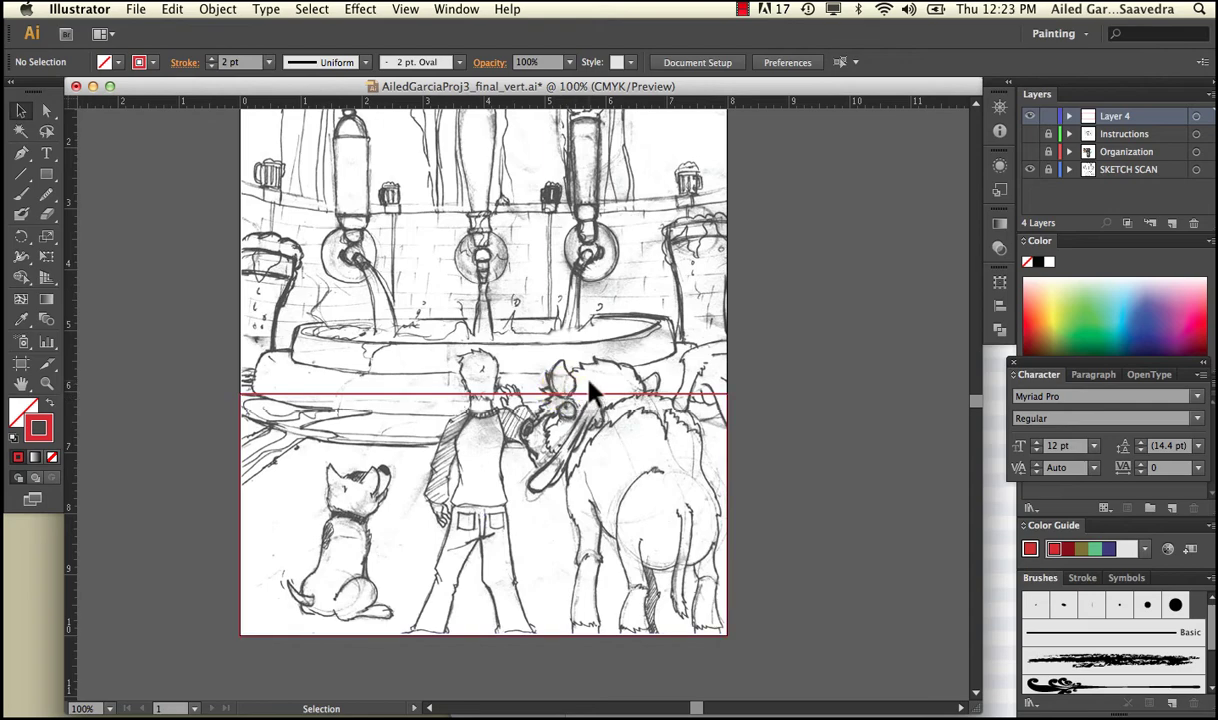
Rename Layer 4 to 'background'.
double_click(1115, 118)
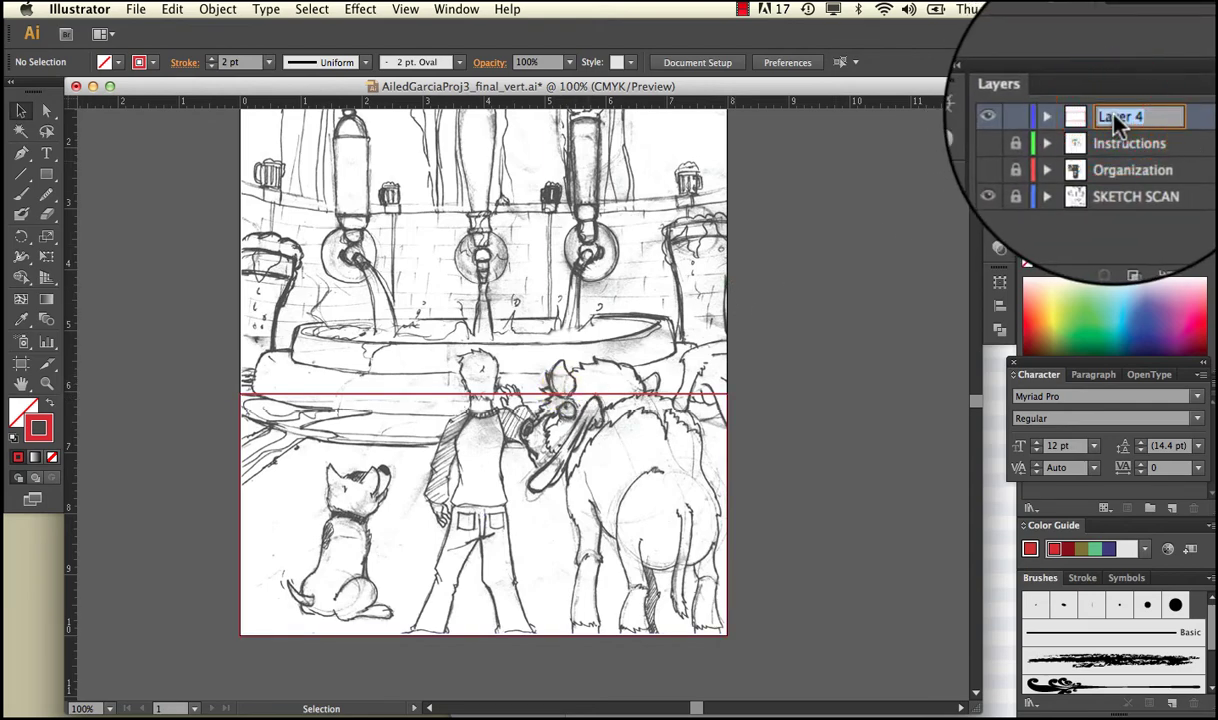
text(background)
key(Return)
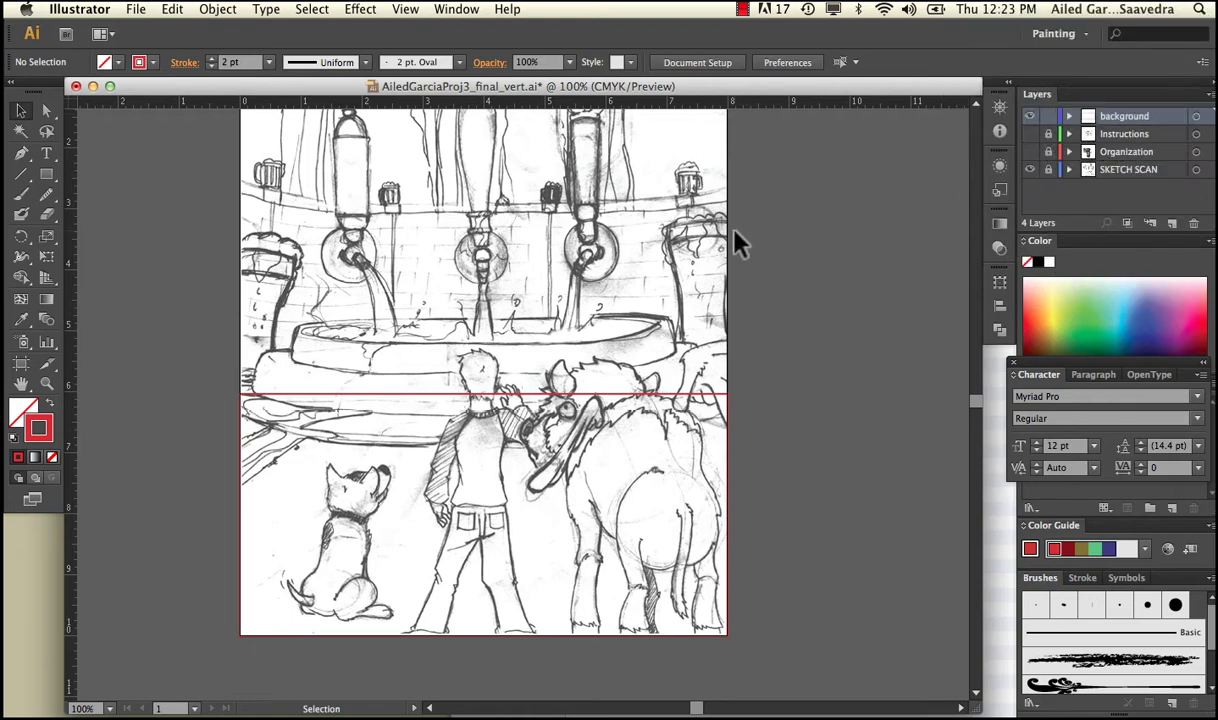
Draw a second rectangle, about 1 inch tall, across the top band of the artboard.
scroll(736, 243, up, 5)
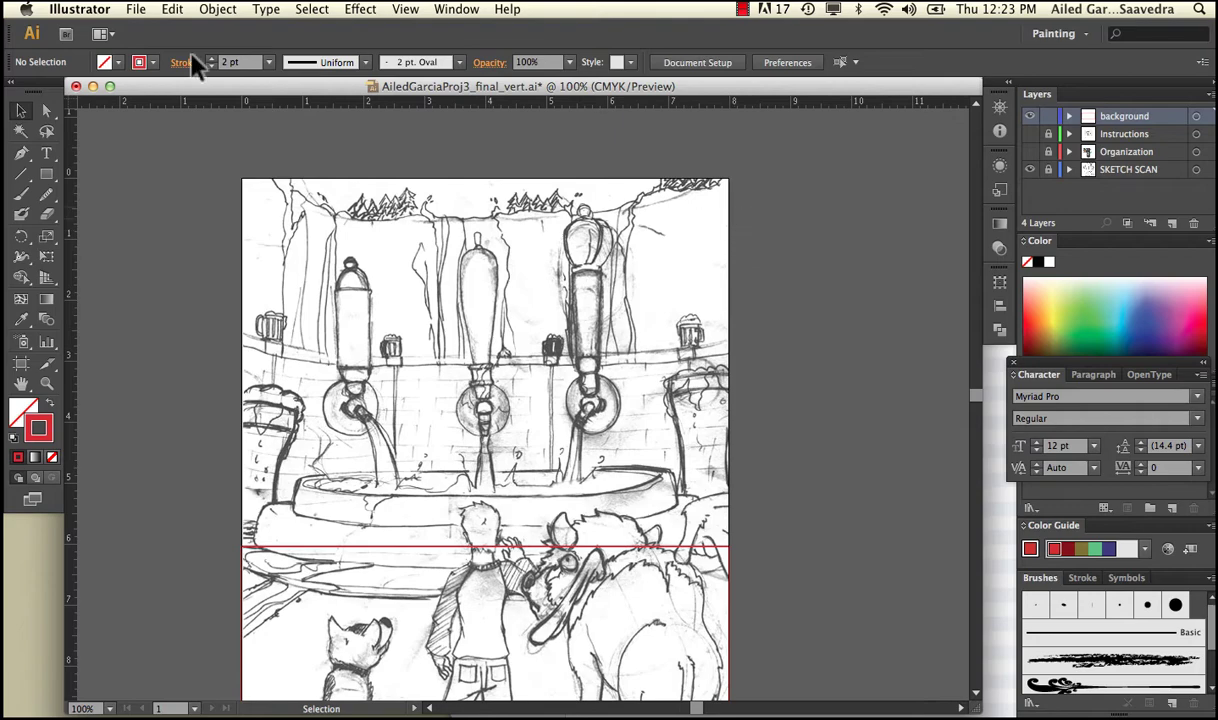
click(46, 173)
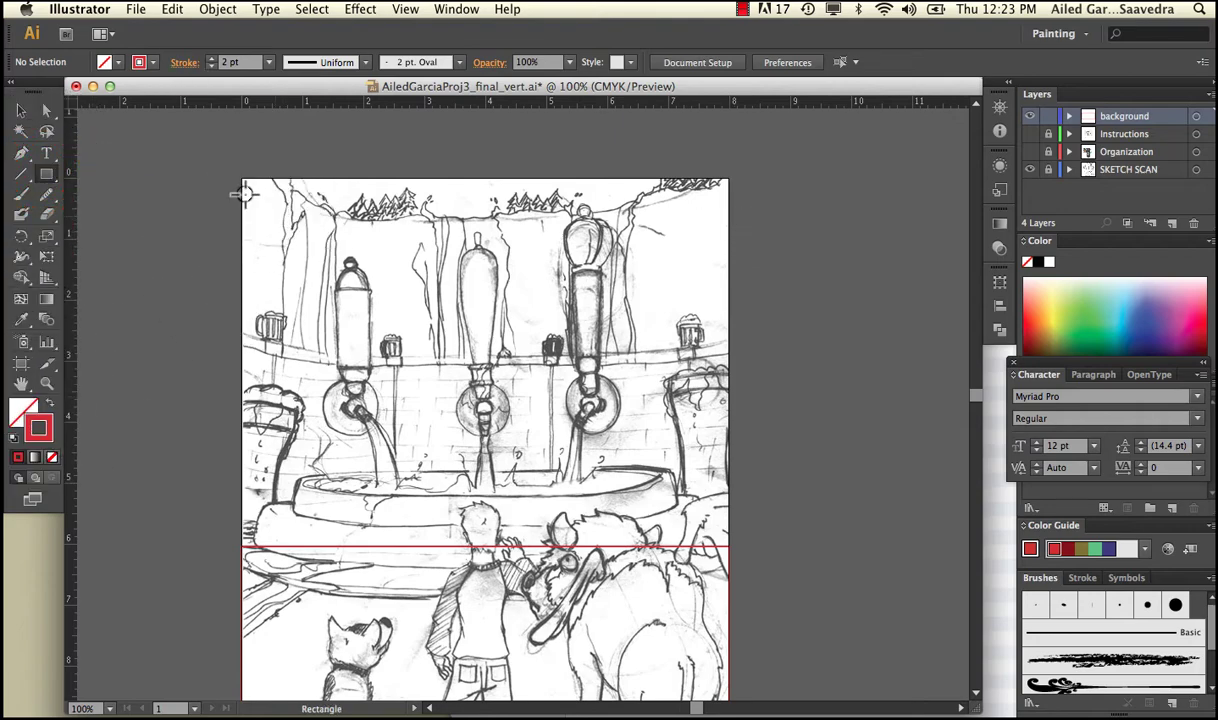
drag(242, 181, 724, 242)
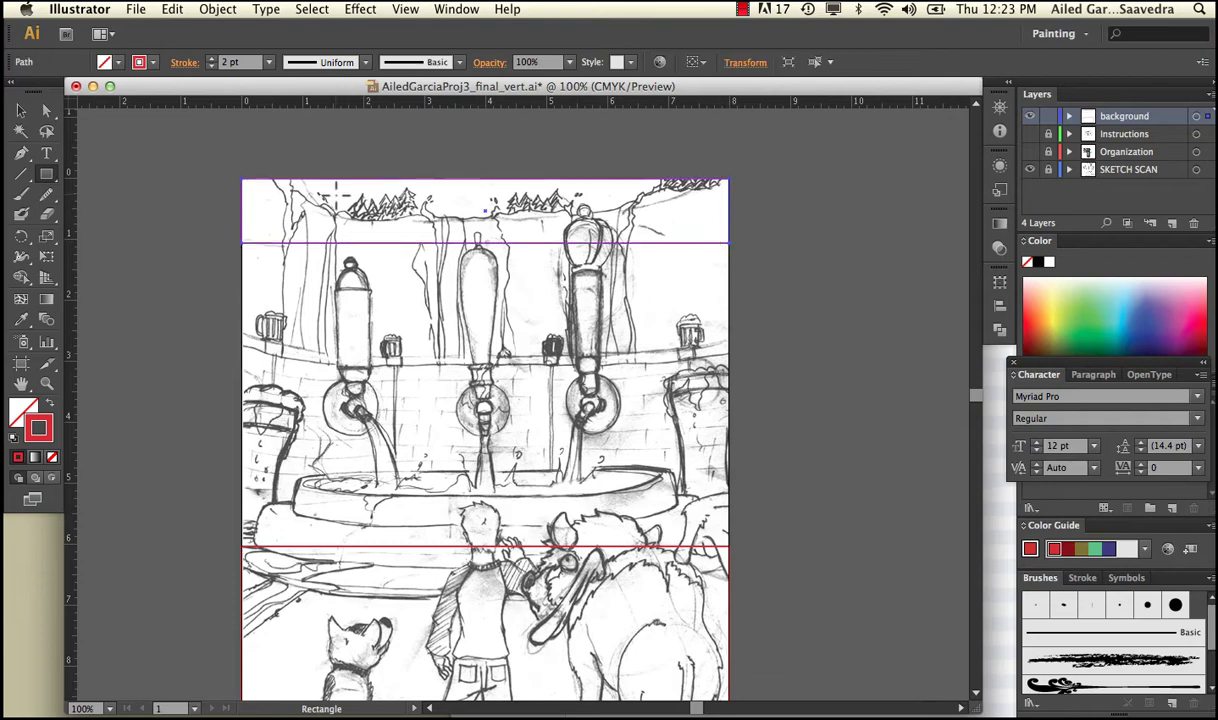
click(21, 110)
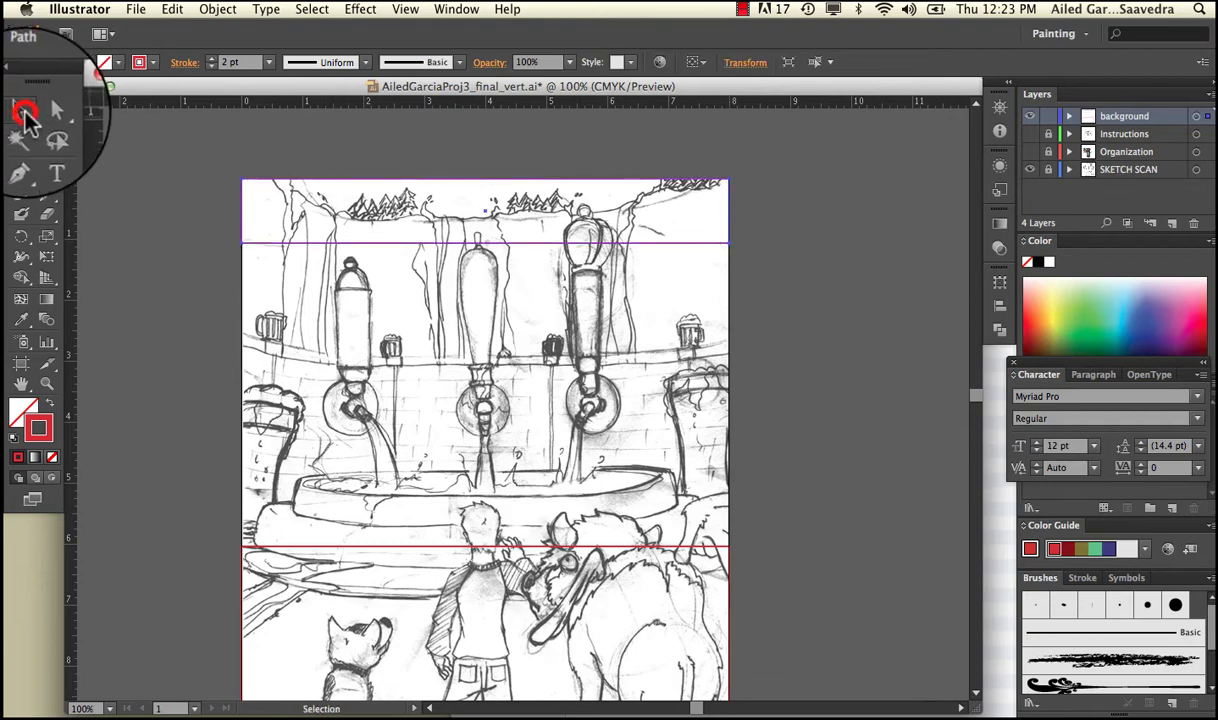
click(224, 152)
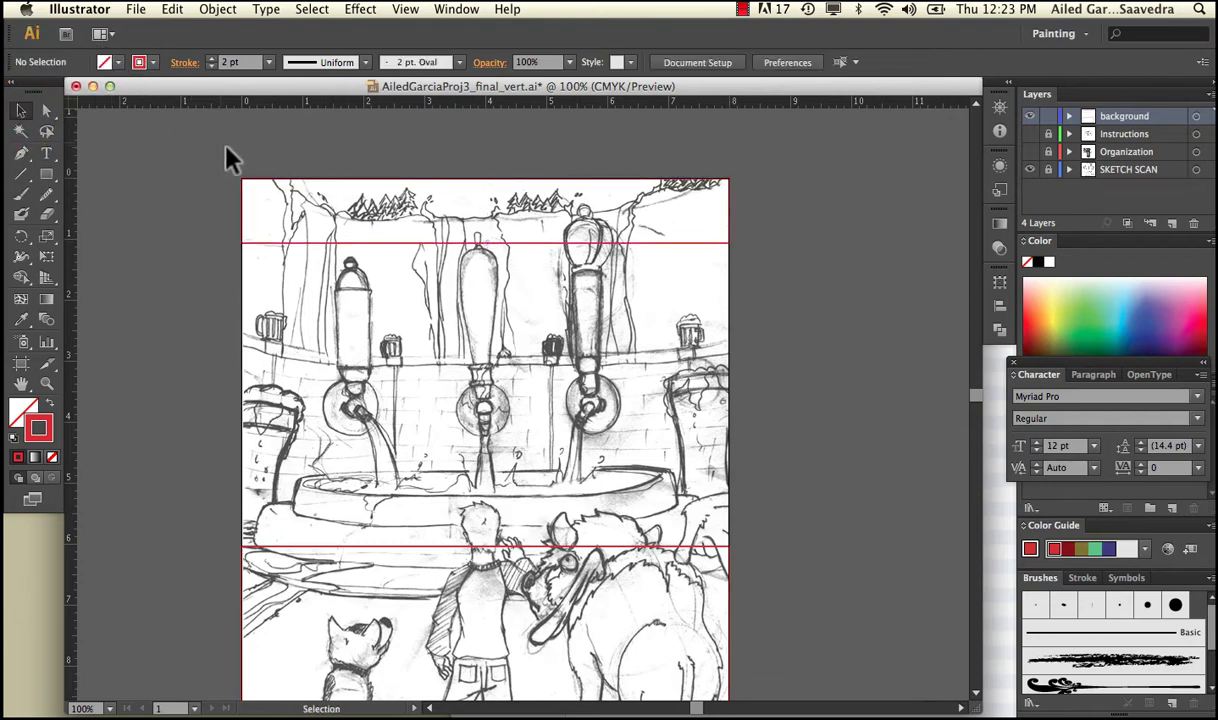
Expand the background layer and toggle each path's visibility to identify the two rectangles.
click(1068, 116)
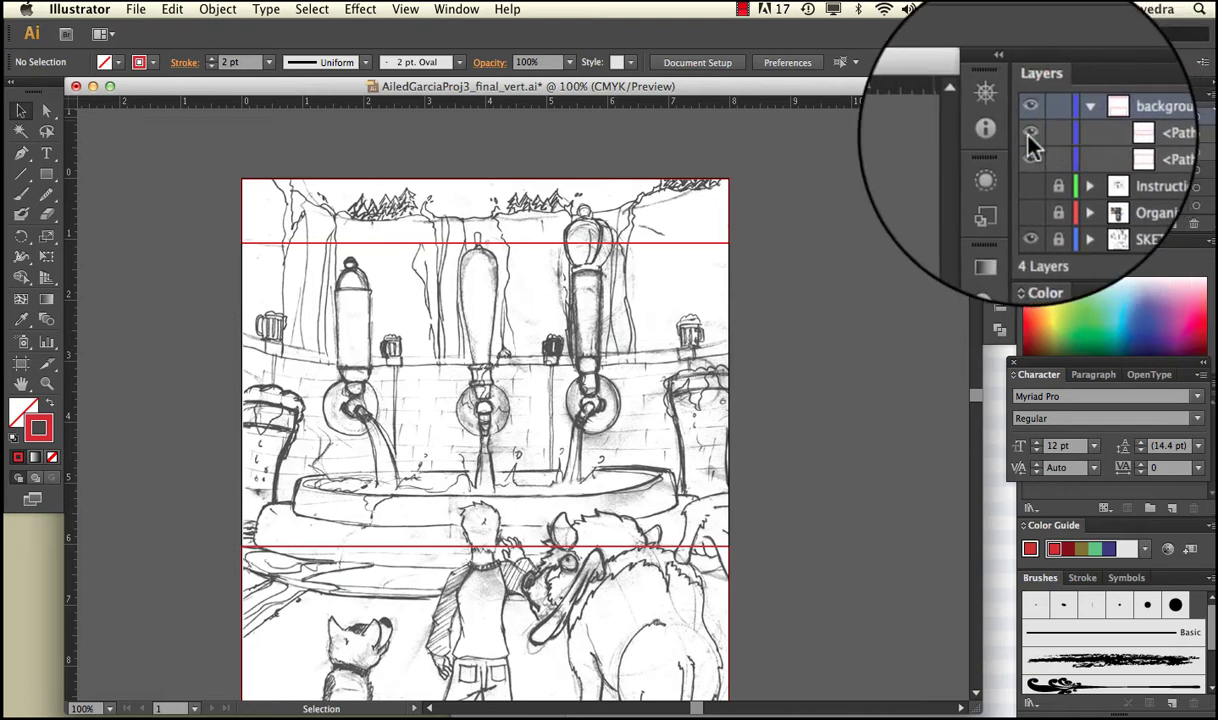
click(1029, 134)
click(1029, 132)
click(1029, 153)
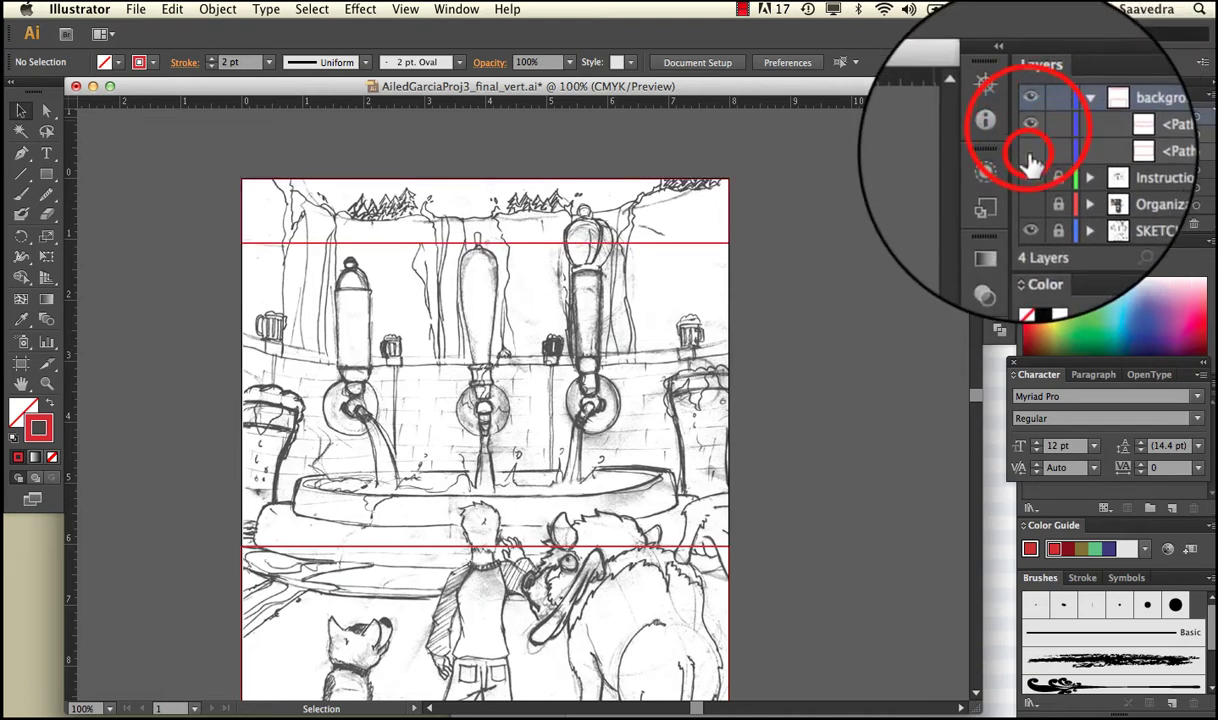
click(1029, 152)
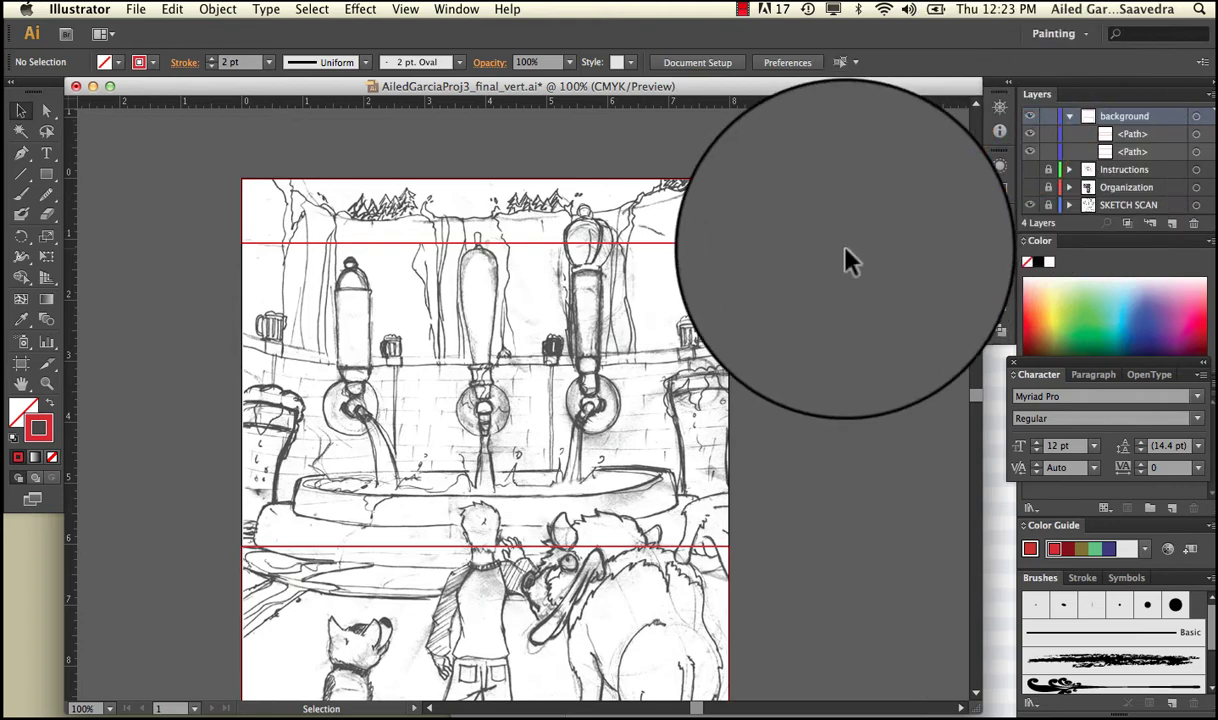
Name the lower path 'ground' and the upper path 'sky', then collapse the layer.
double_click(1132, 151)
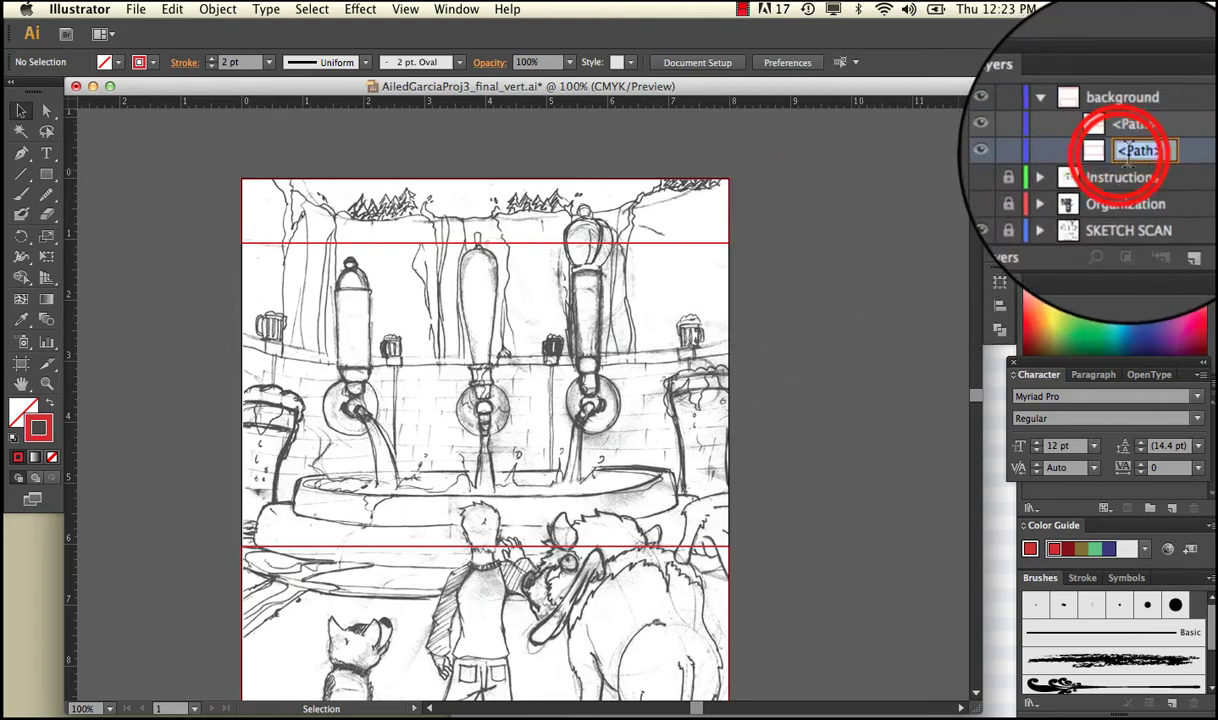
text(ground)
key(Return)
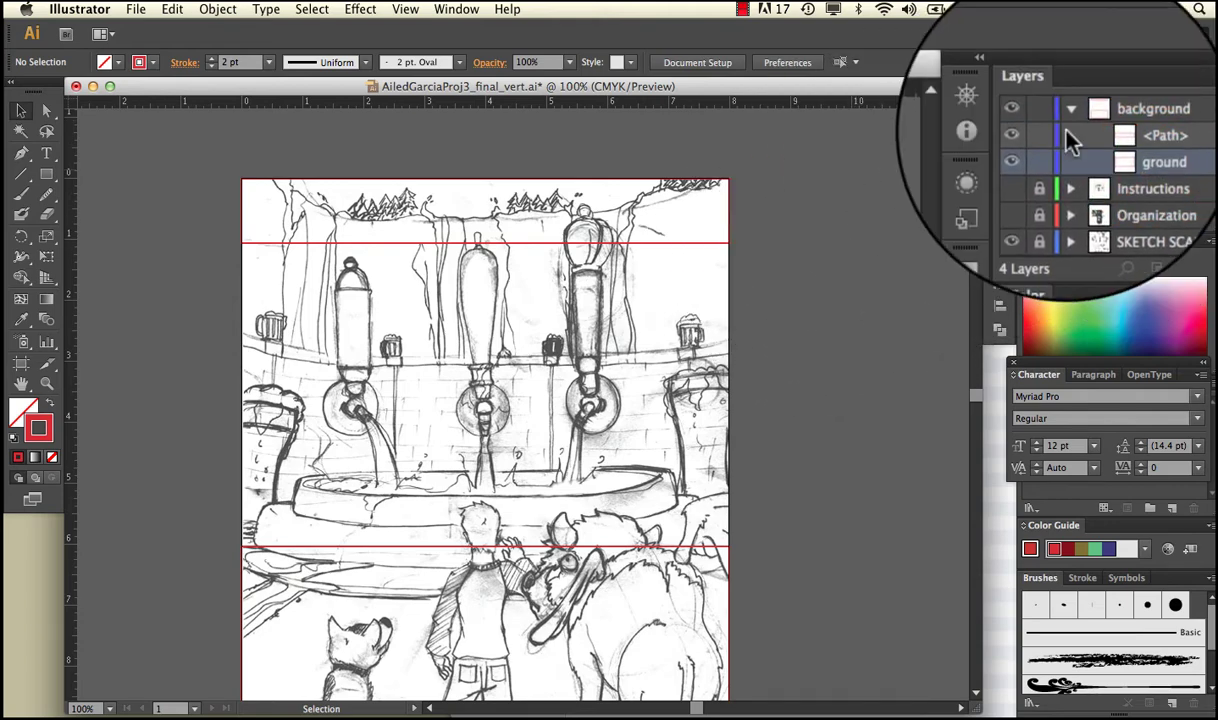
click(1085, 136)
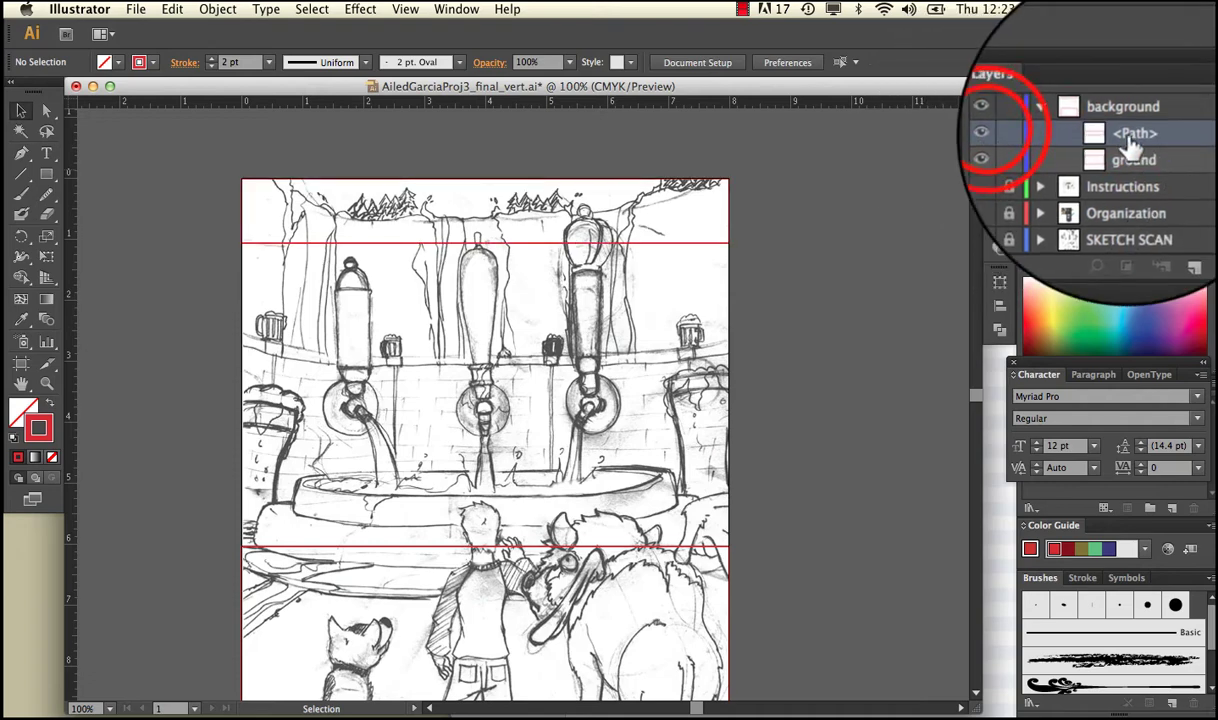
double_click(1080, 130)
text(sky)
key(Return)
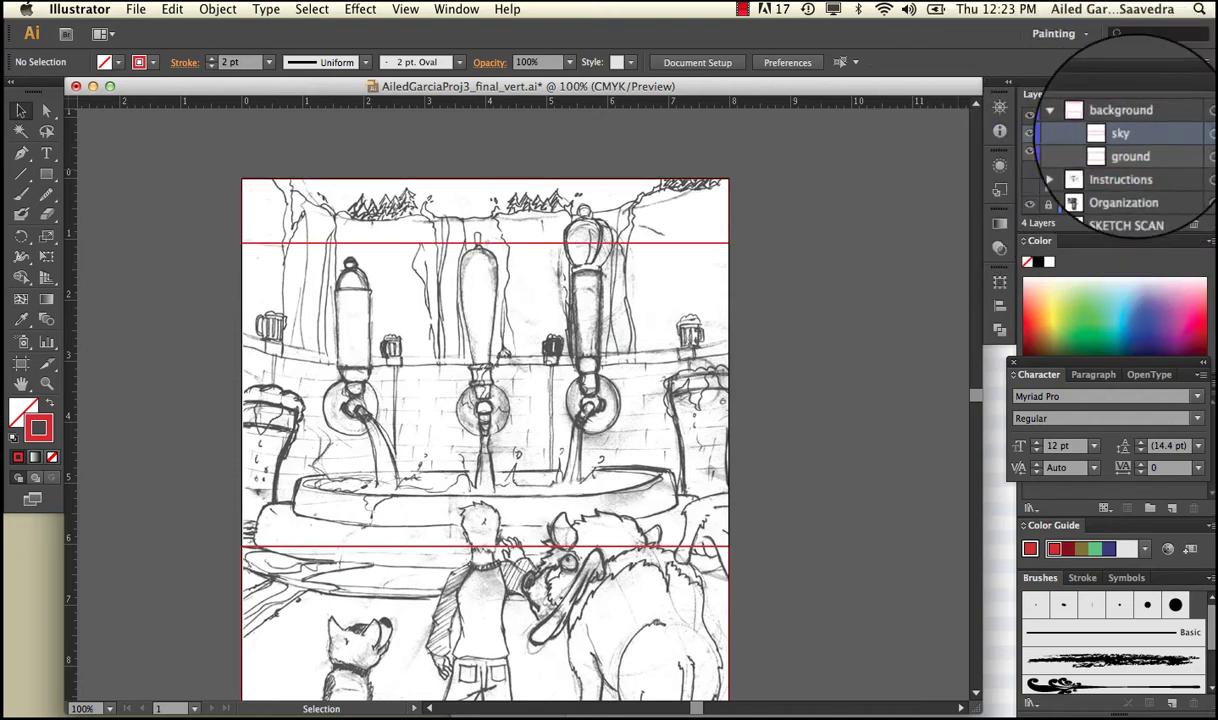
click(1069, 116)
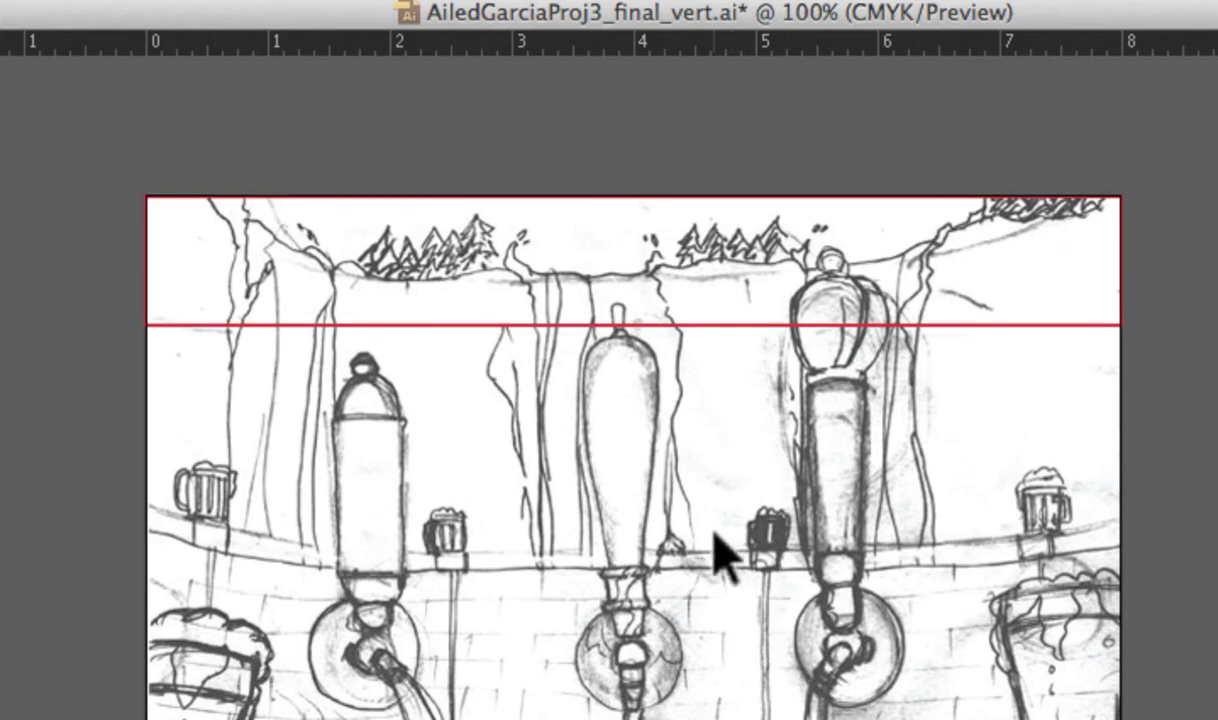
Scroll over the sketch, then bring up the Open dialog showing the Desktop folder.
scroll(715, 540, down, 10)
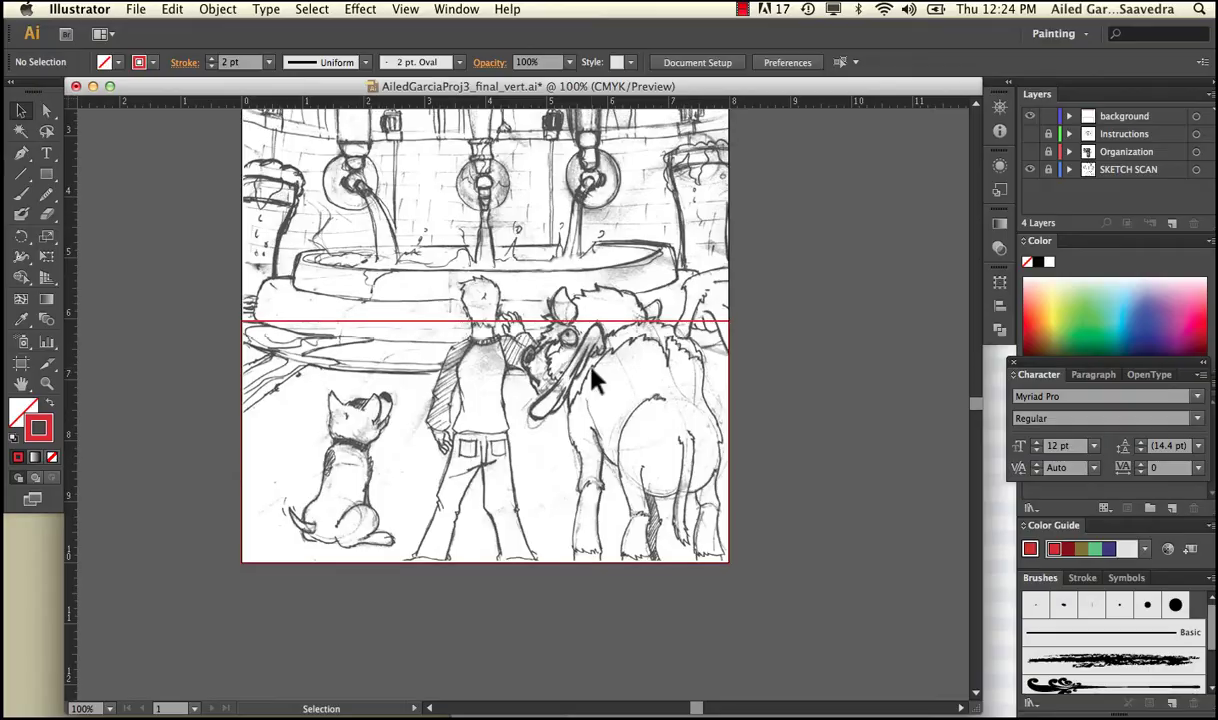
scroll(593, 380, up, 3)
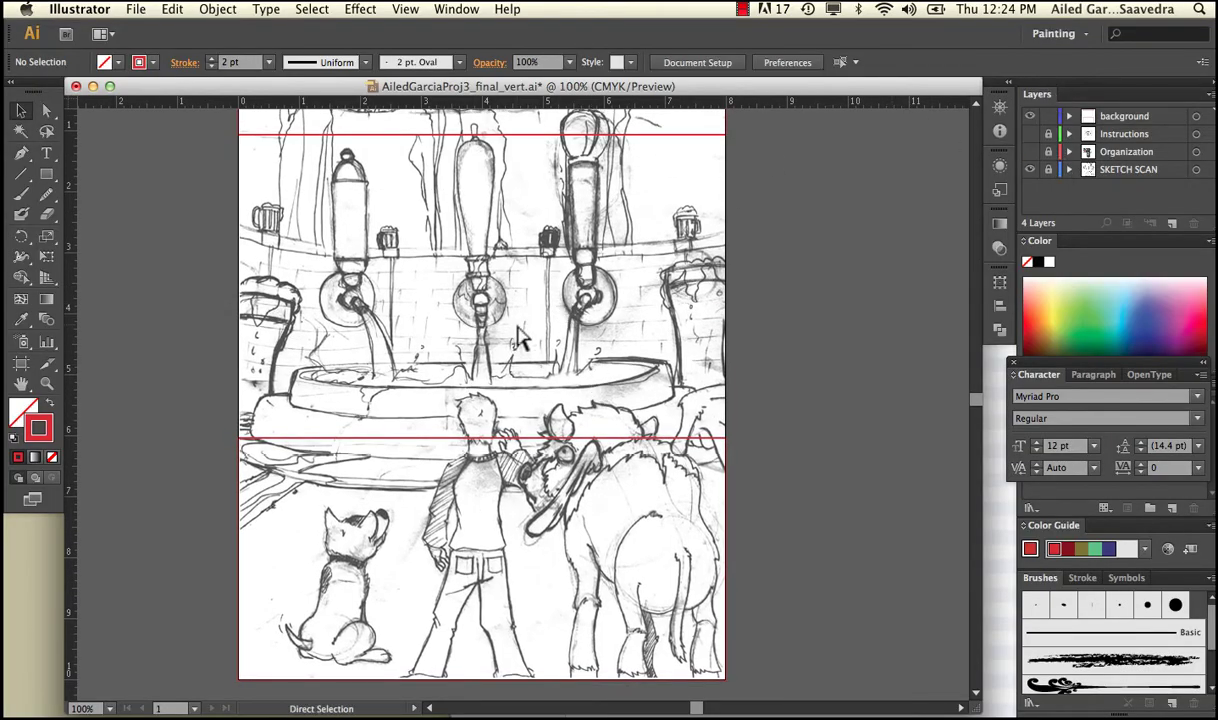
key(super+o)
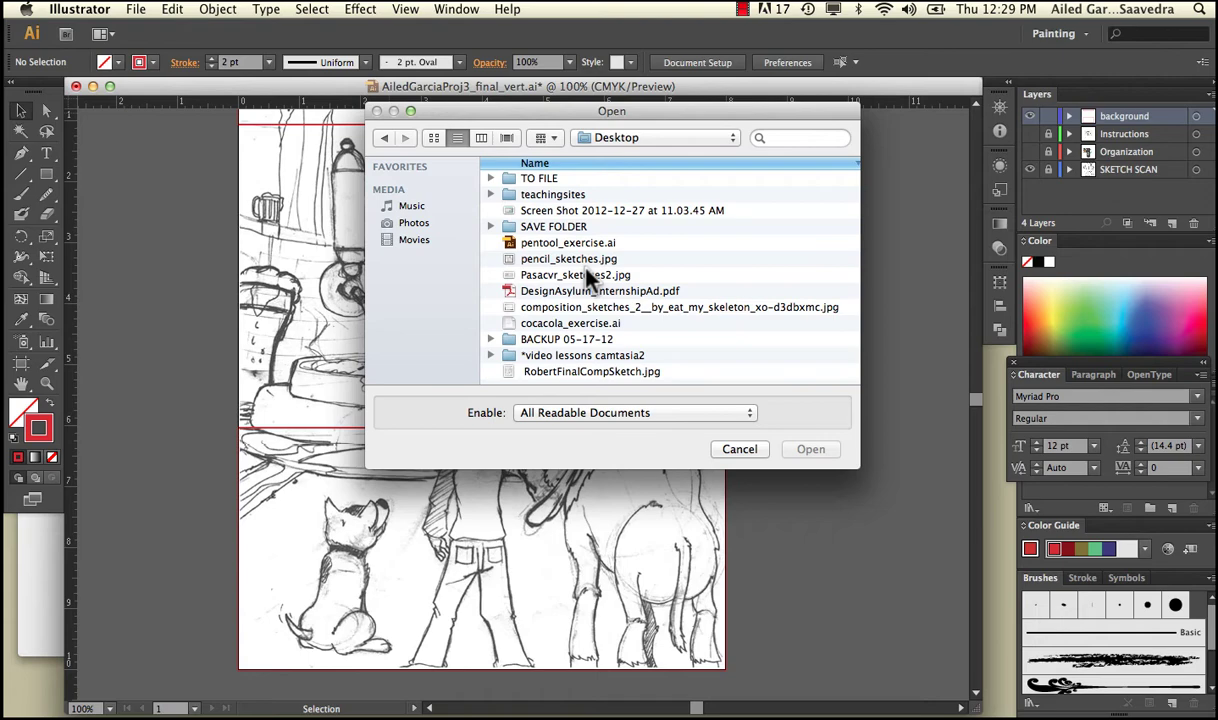
double_click(605, 355)
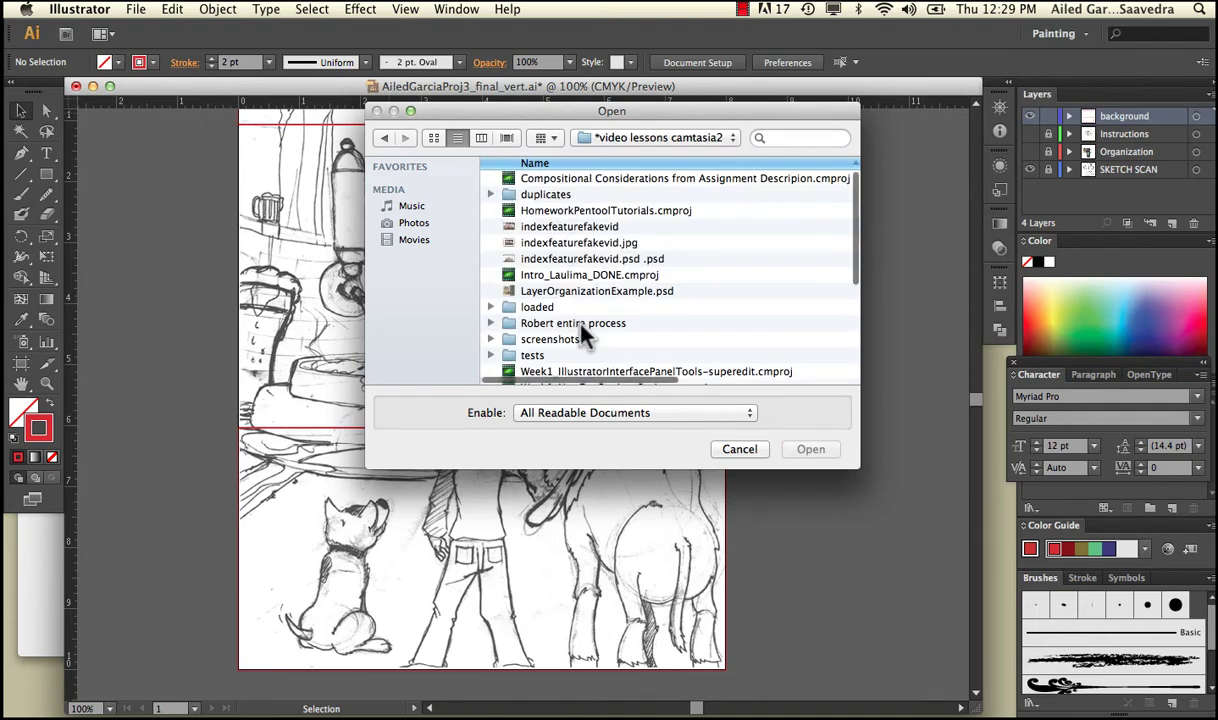
double_click(578, 323)
click(585, 259)
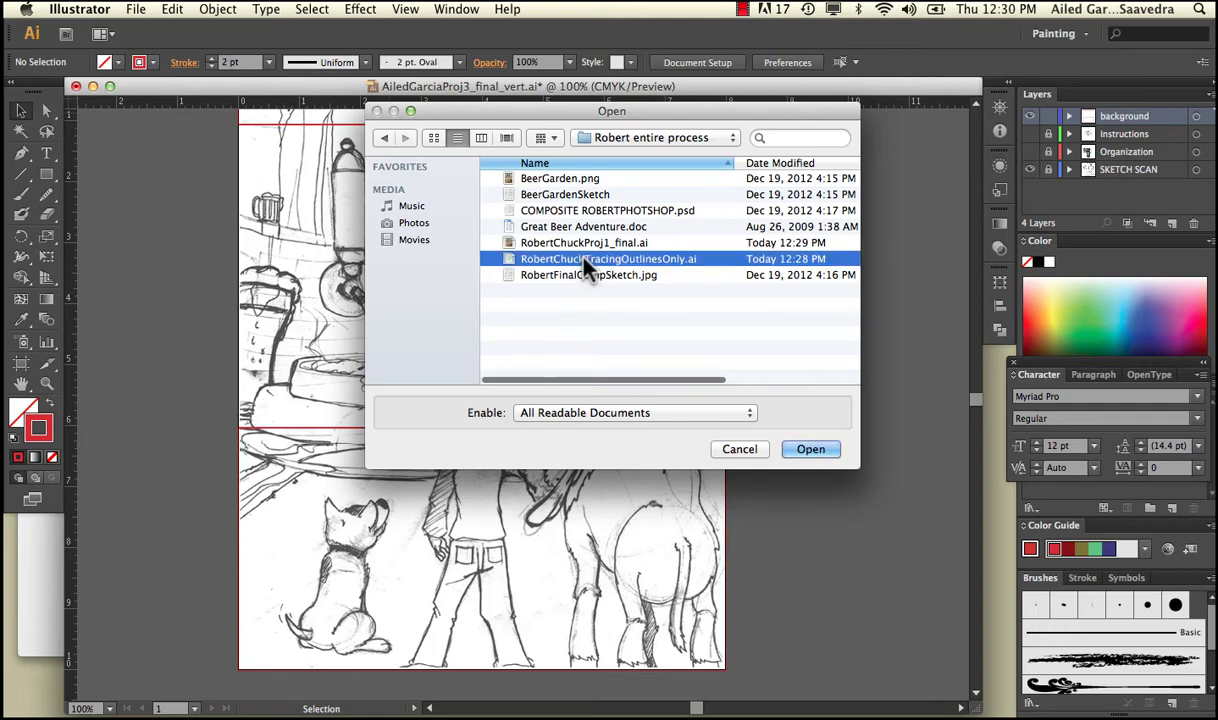
click(810, 450)
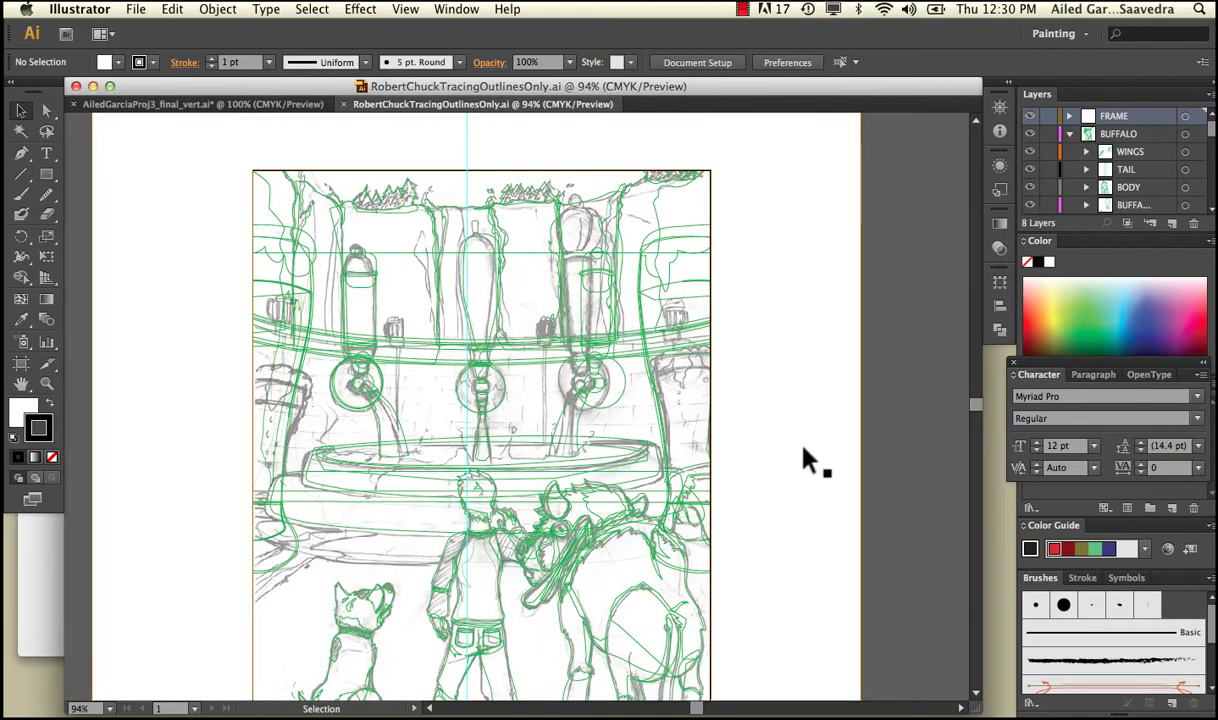
Lock the placed sketch image with Cmd+2, then select the right tap's bottle outline to check it.
scroll(803, 449, down, 3)
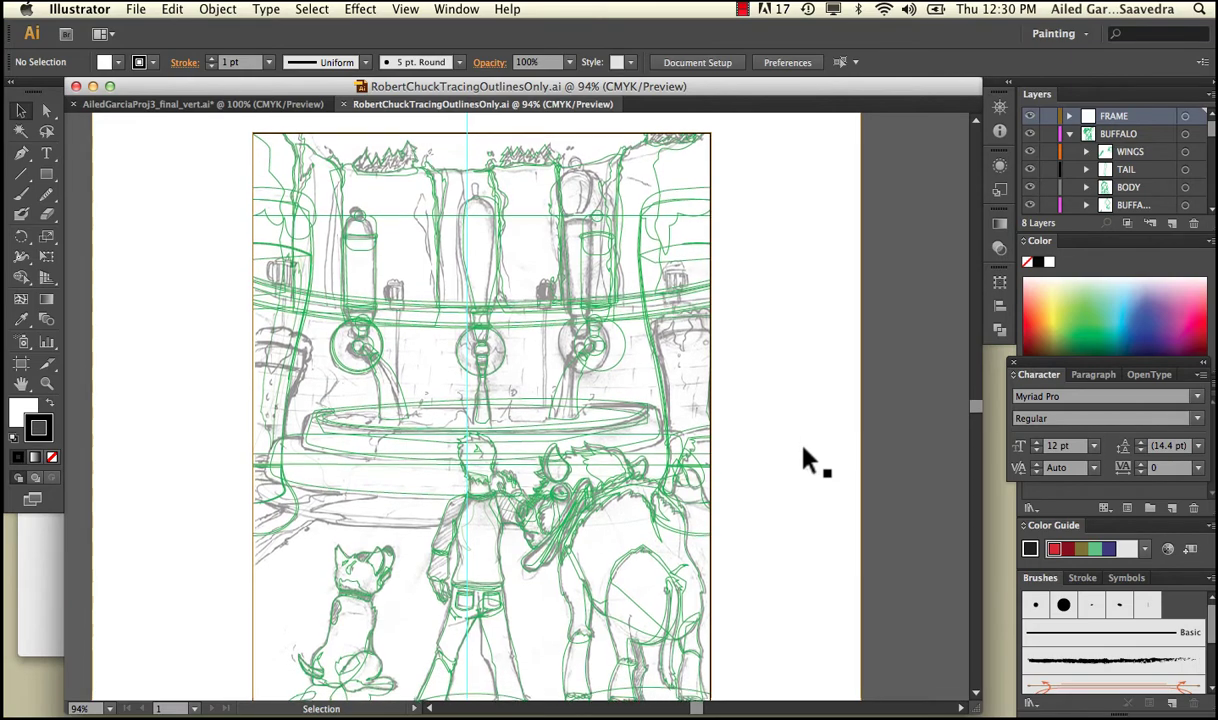
scroll(810, 460, down, 1)
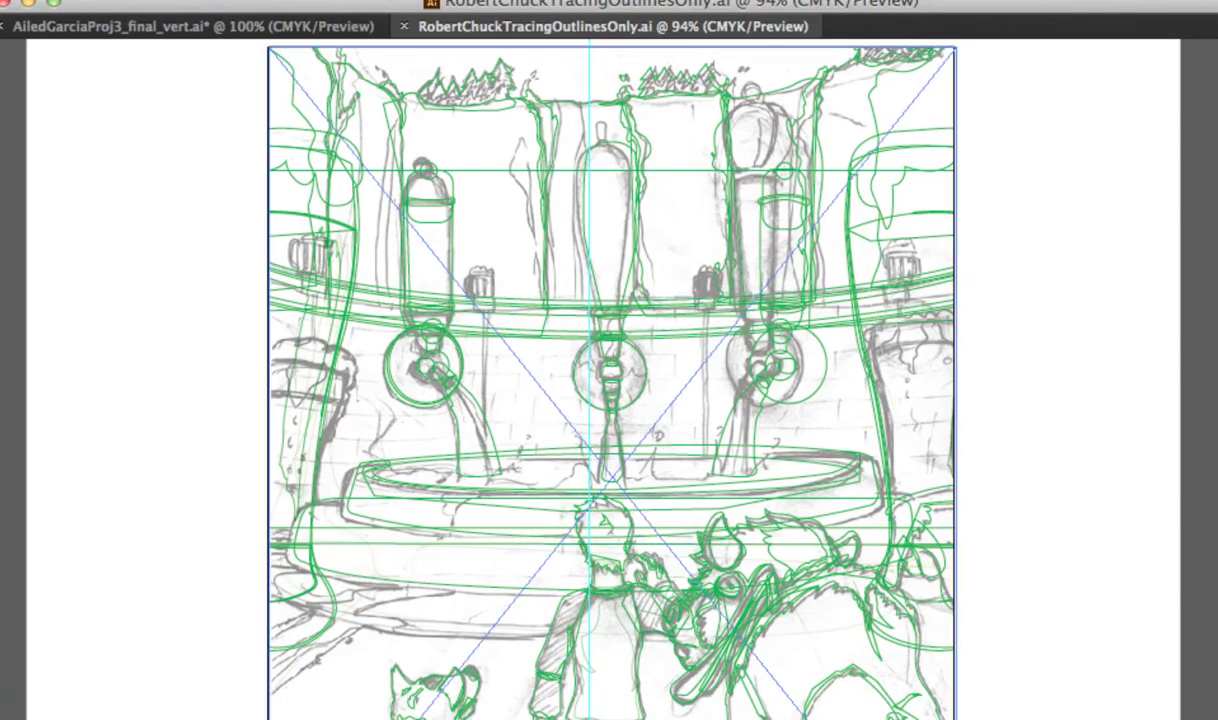
click(1100, 600)
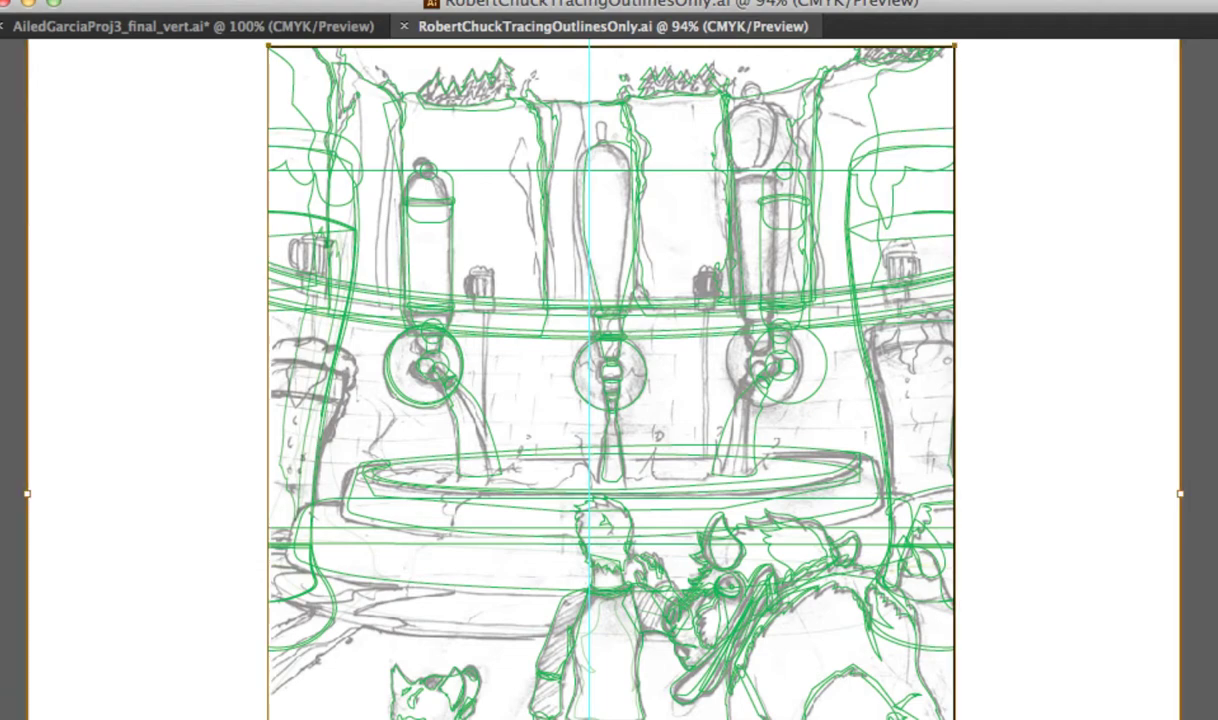
click(877, 548)
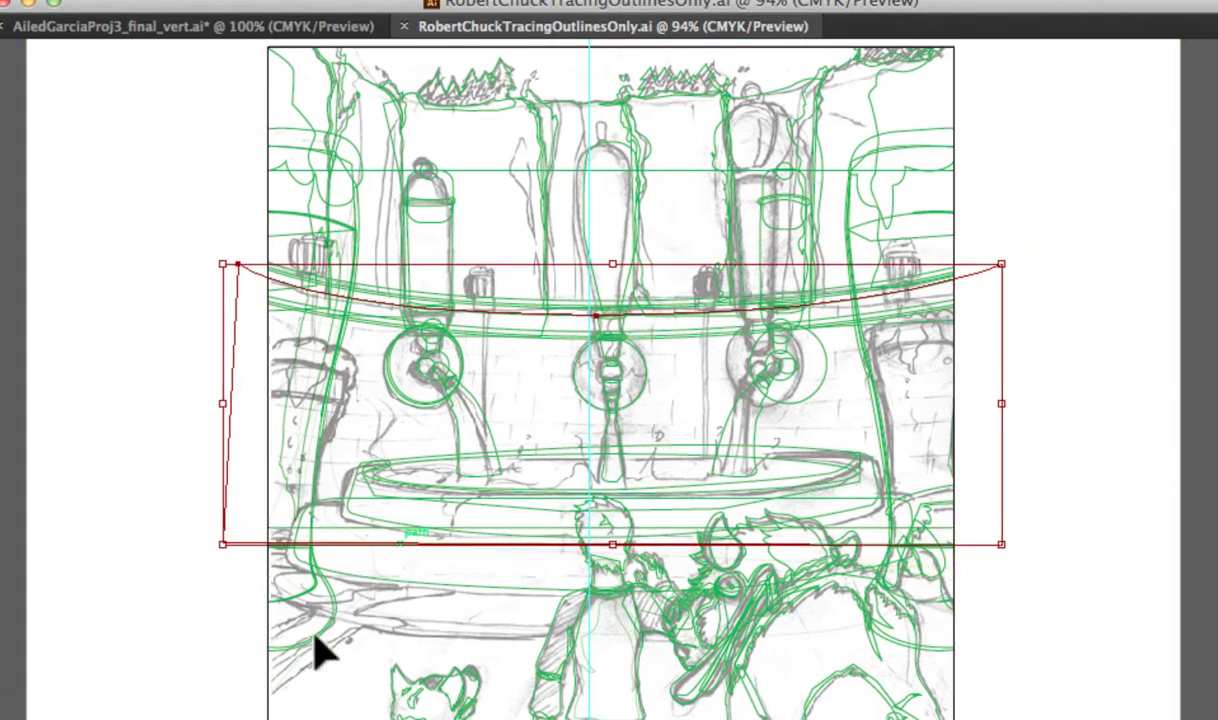
click(276, 707)
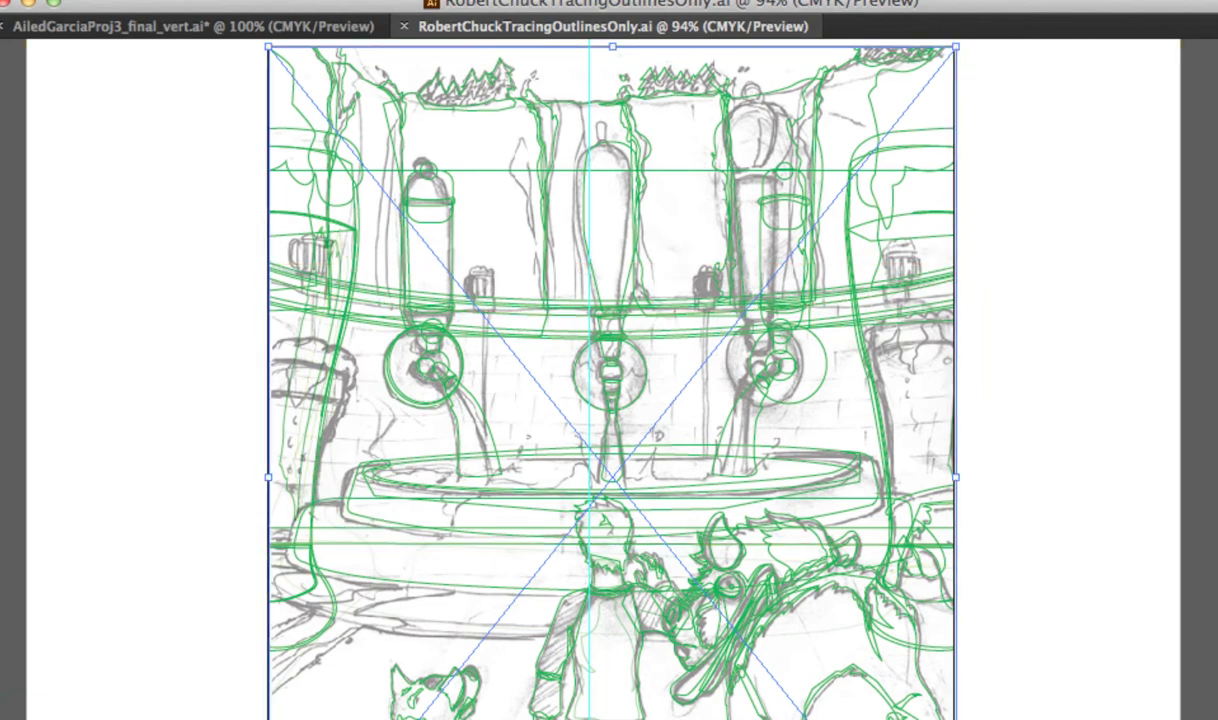
key(super+2)
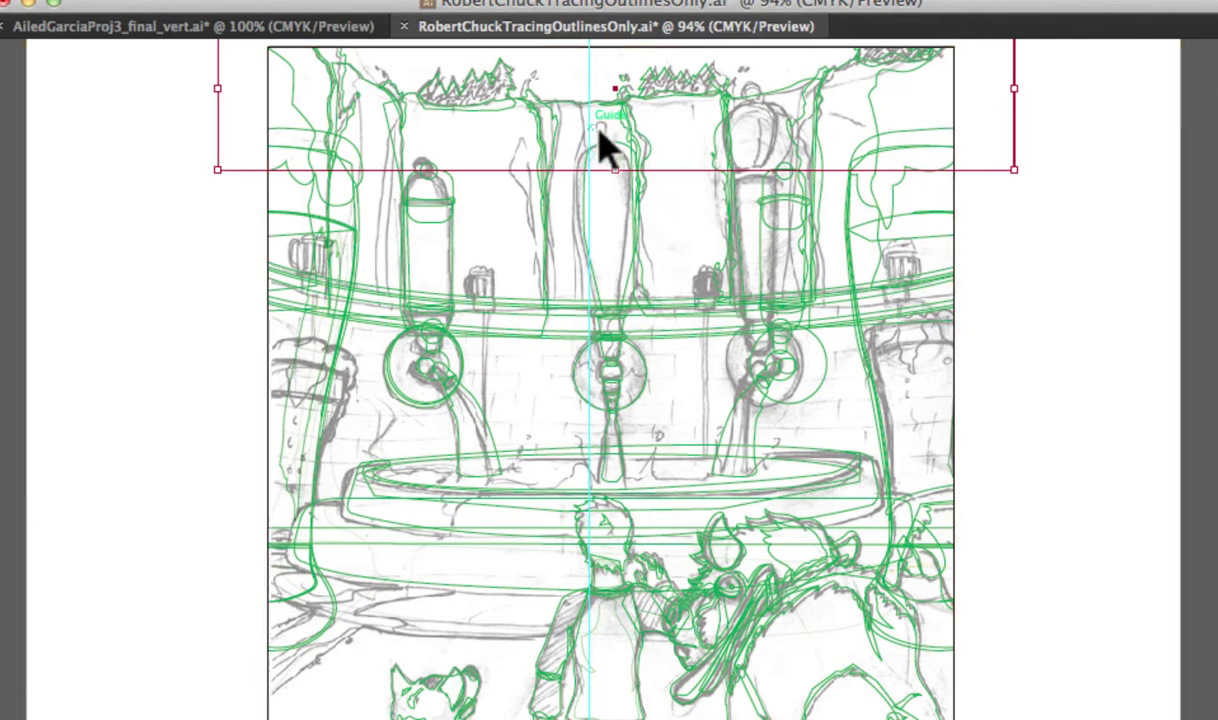
scroll(895, 378, up, 5)
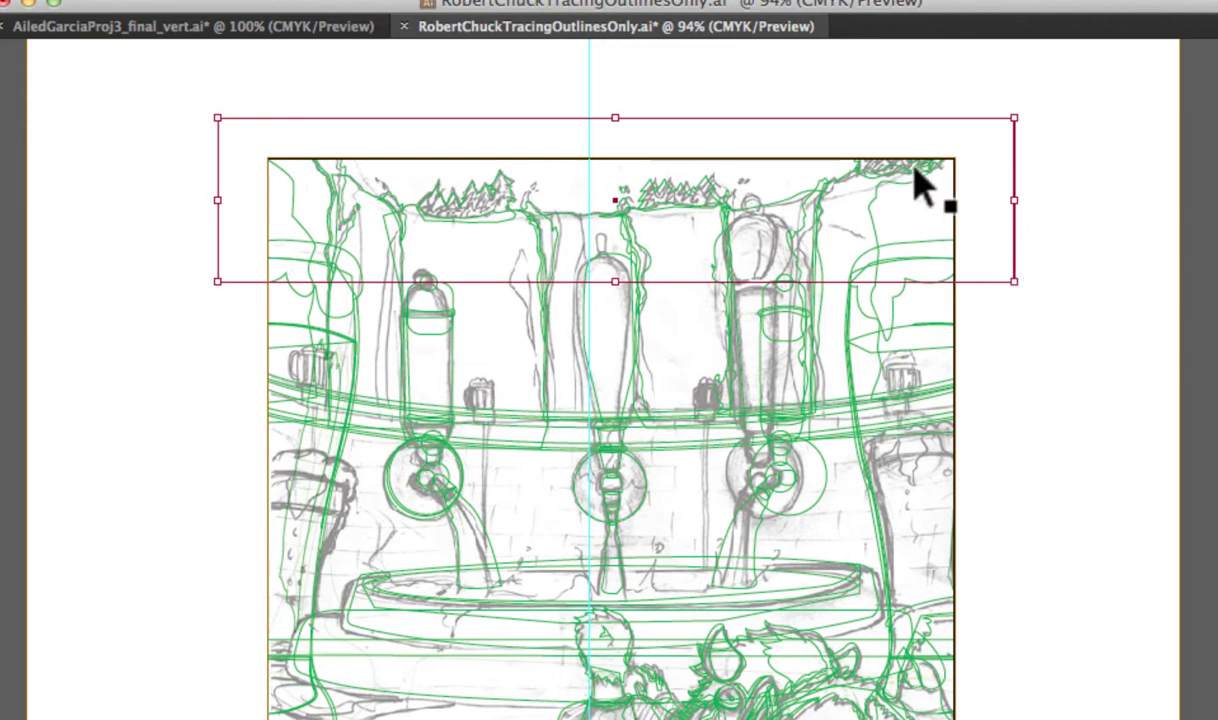
click(733, 207)
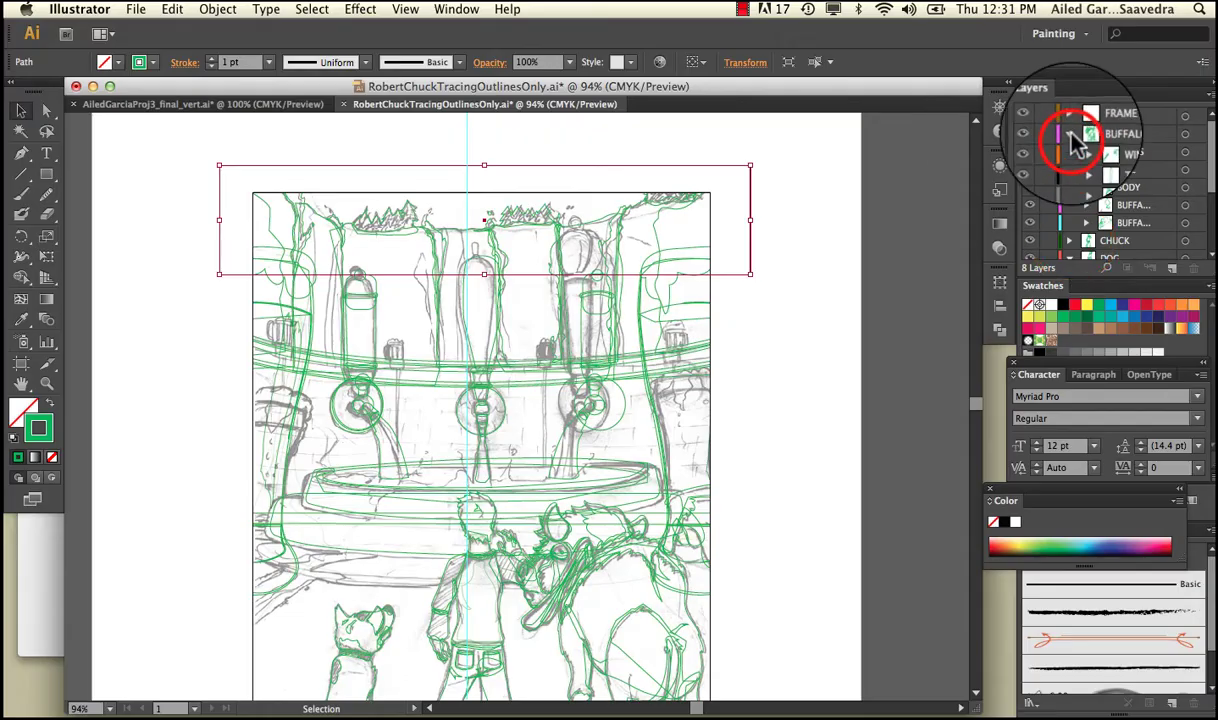
Collapse the BUFFALO and DOG layers and select BKGRND, WATERFALS and TAP WALL in turn.
click(1068, 133)
click(1067, 171)
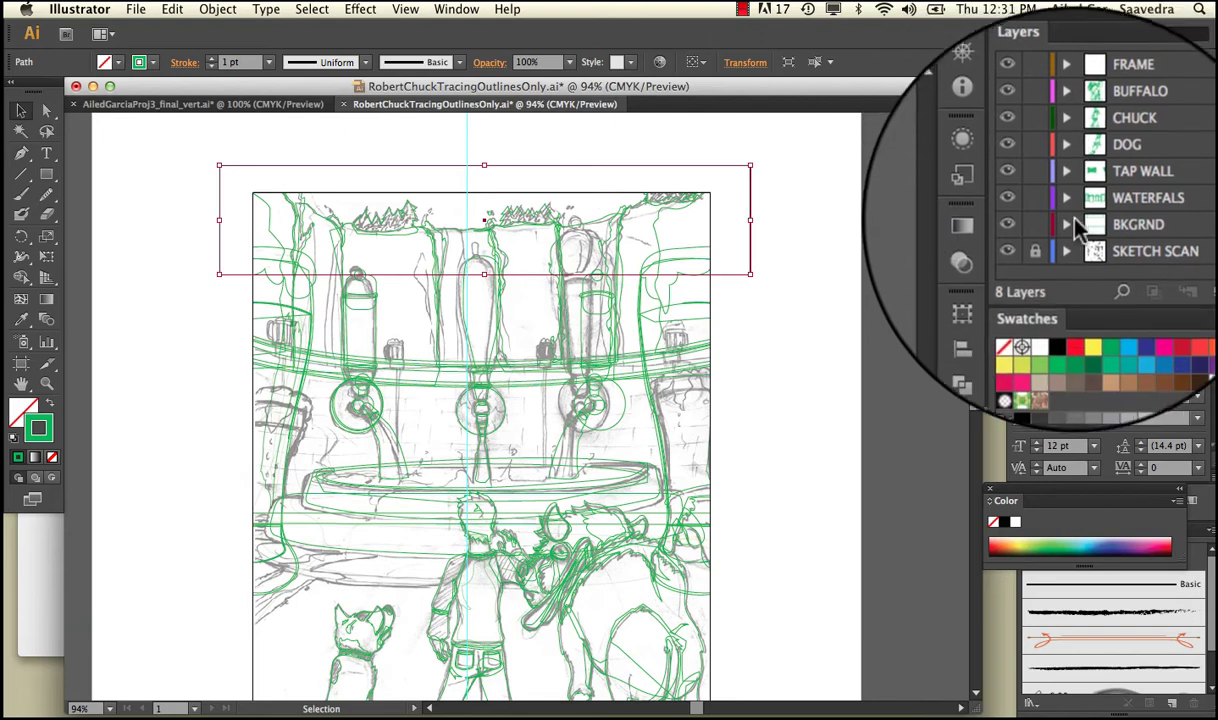
click(1133, 226)
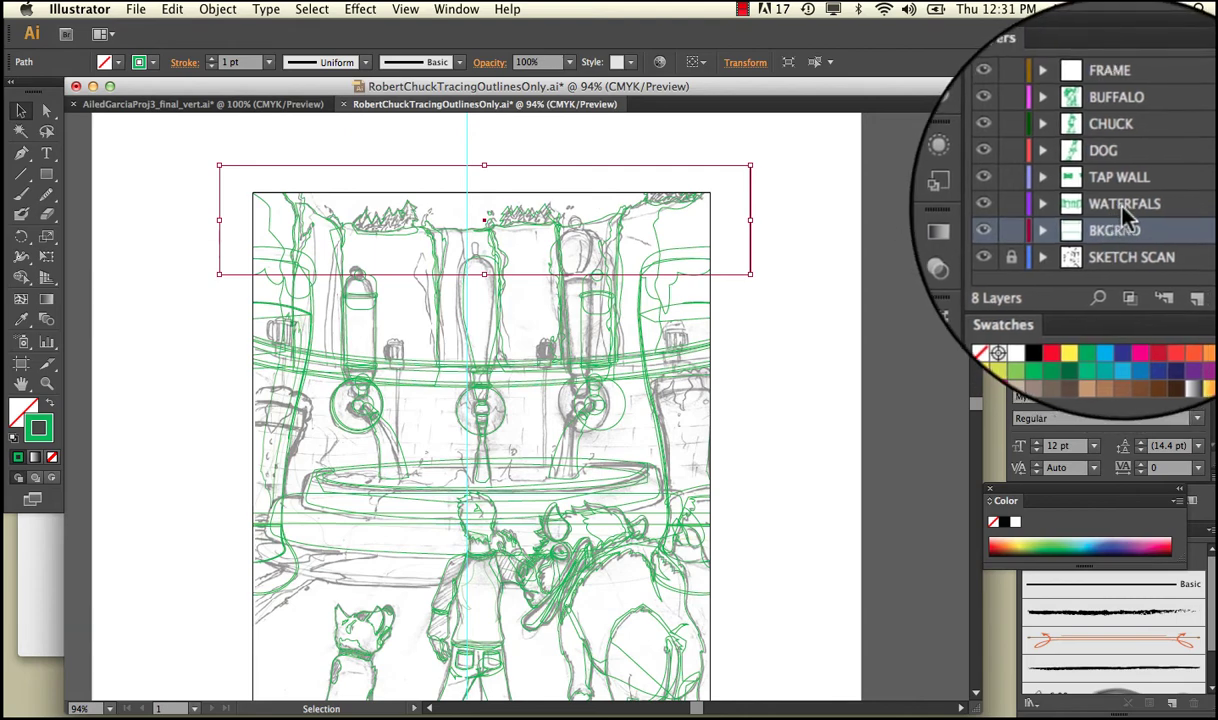
click(1122, 210)
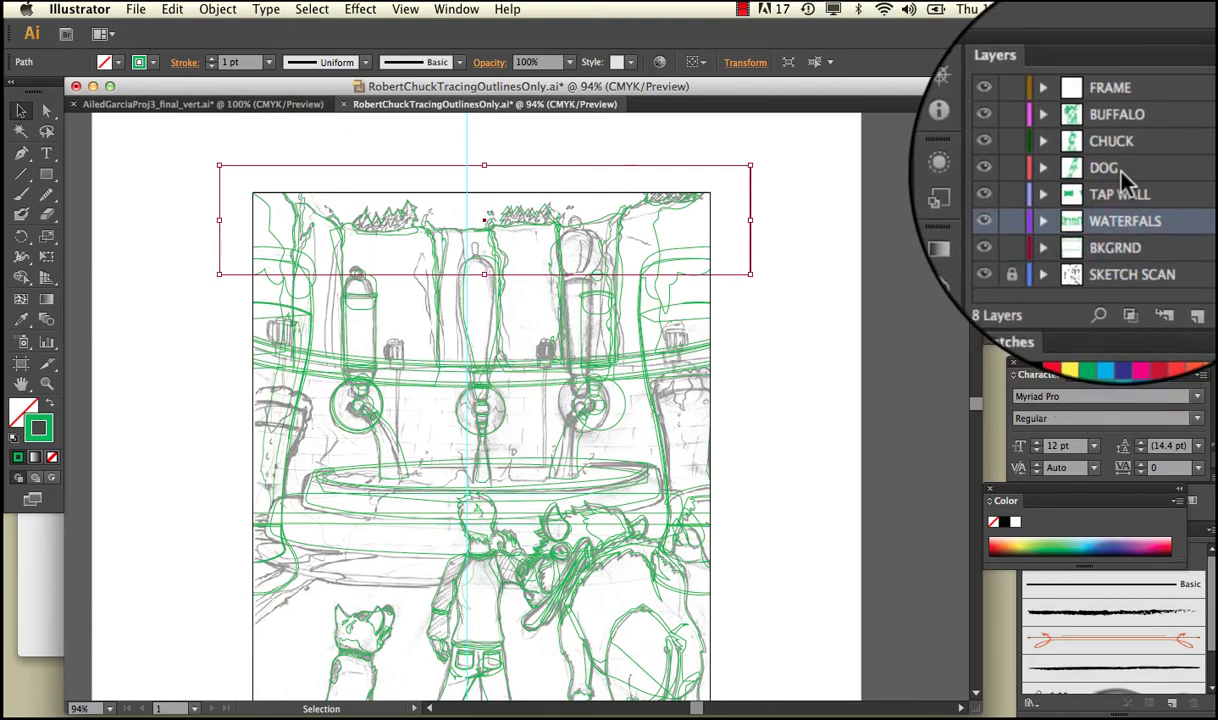
click(1095, 189)
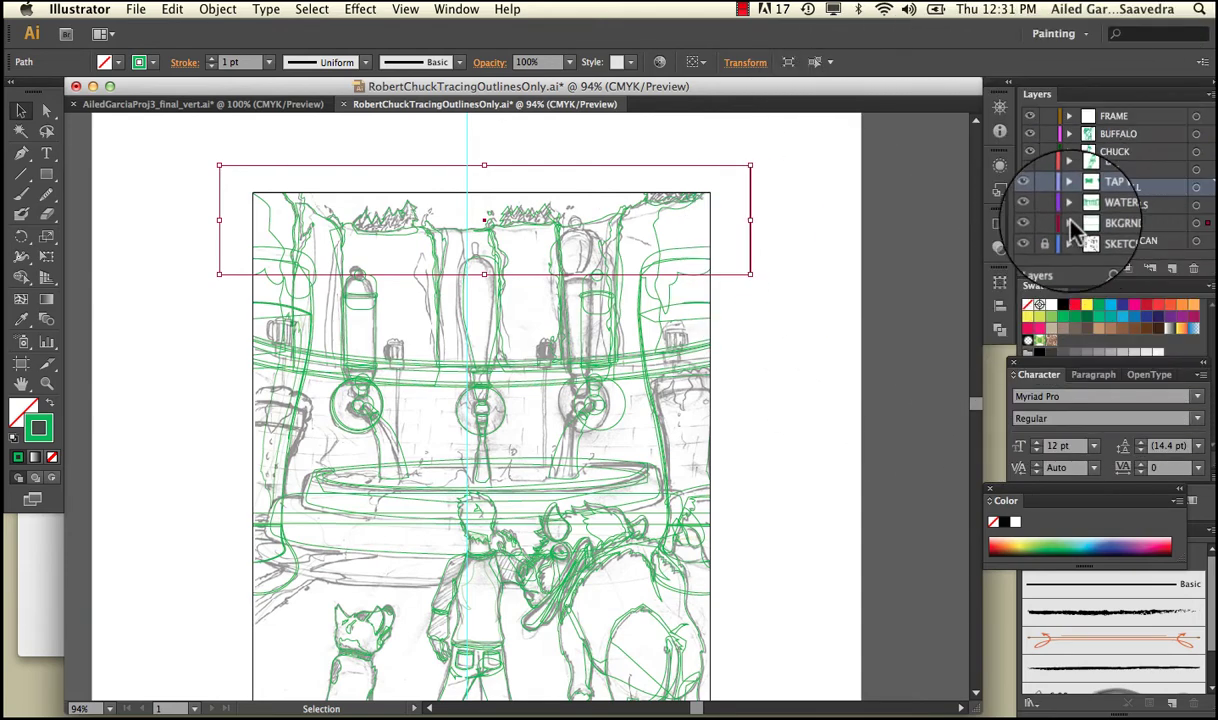
Fill the top sky rectangle with mid blue #1085BF.
double_click(23, 408)
click(629, 356)
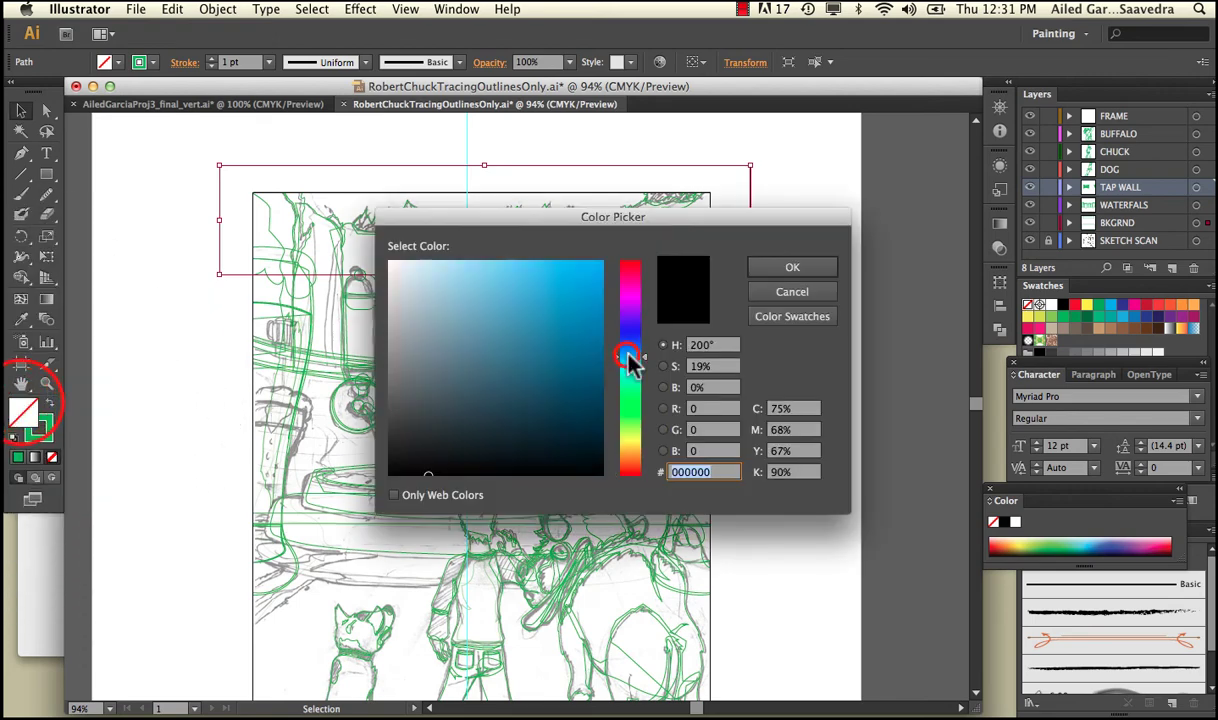
click(586, 314)
click(760, 268)
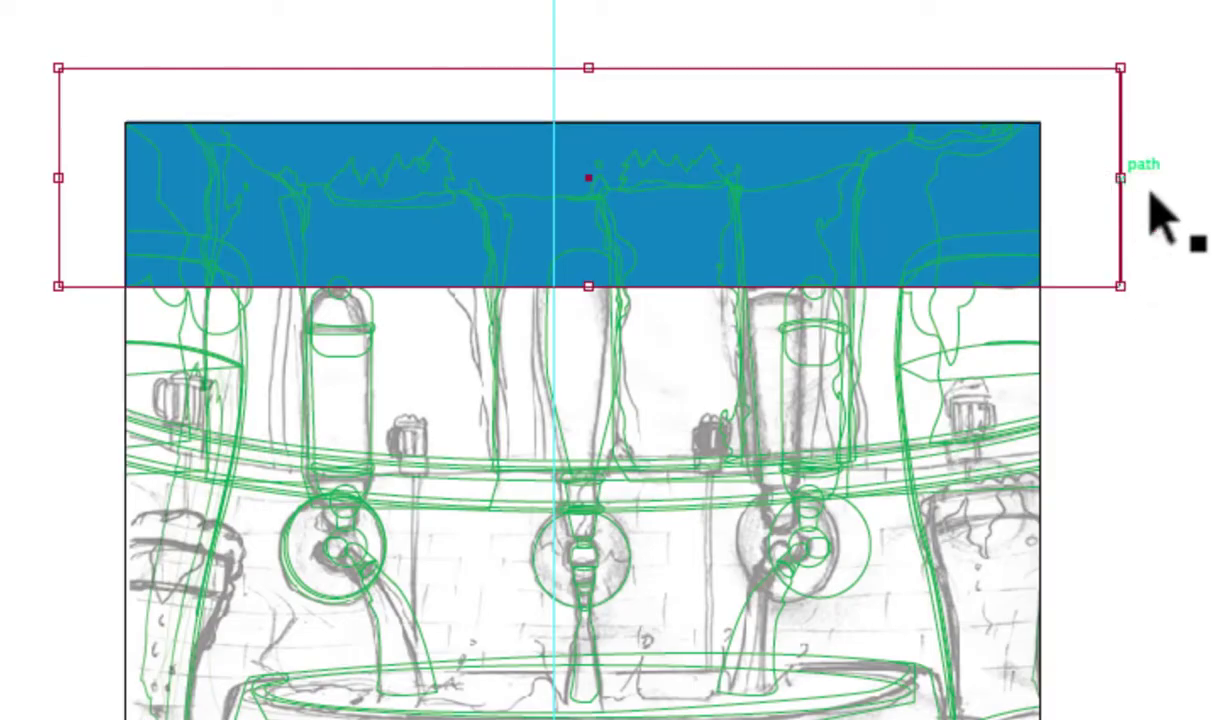
click(760, 155)
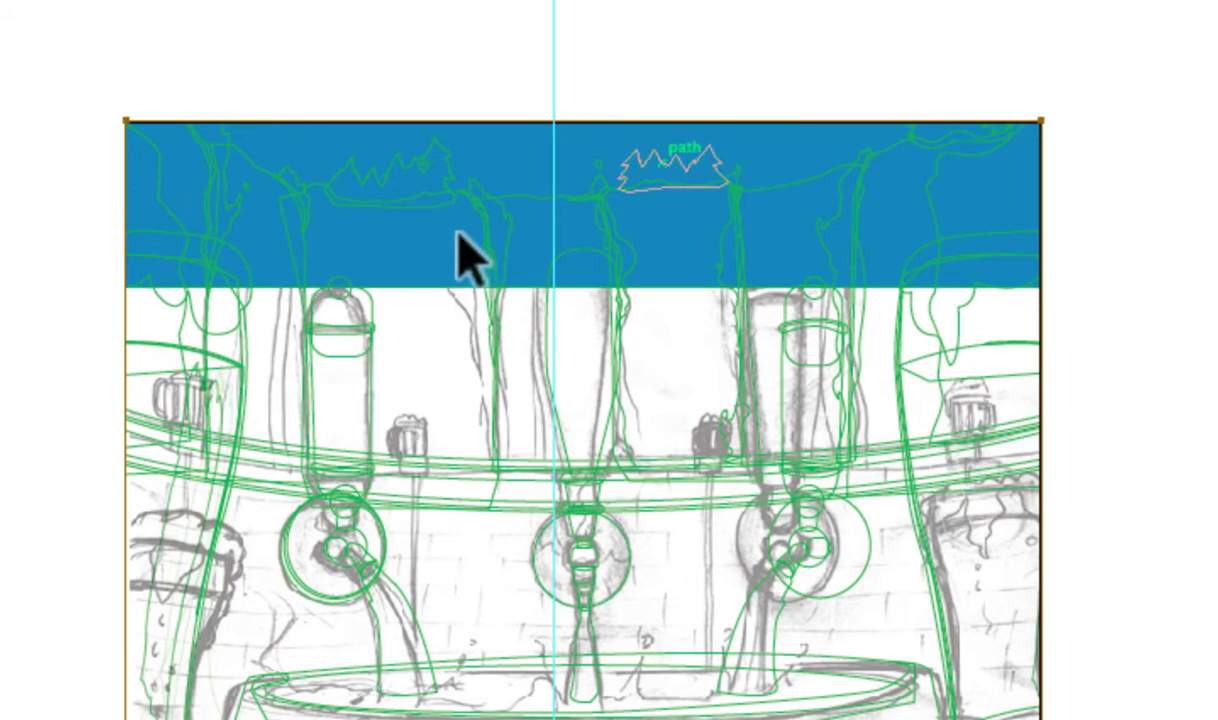
Fill the left mountain and trees path with dark green 084419.
click(446, 173)
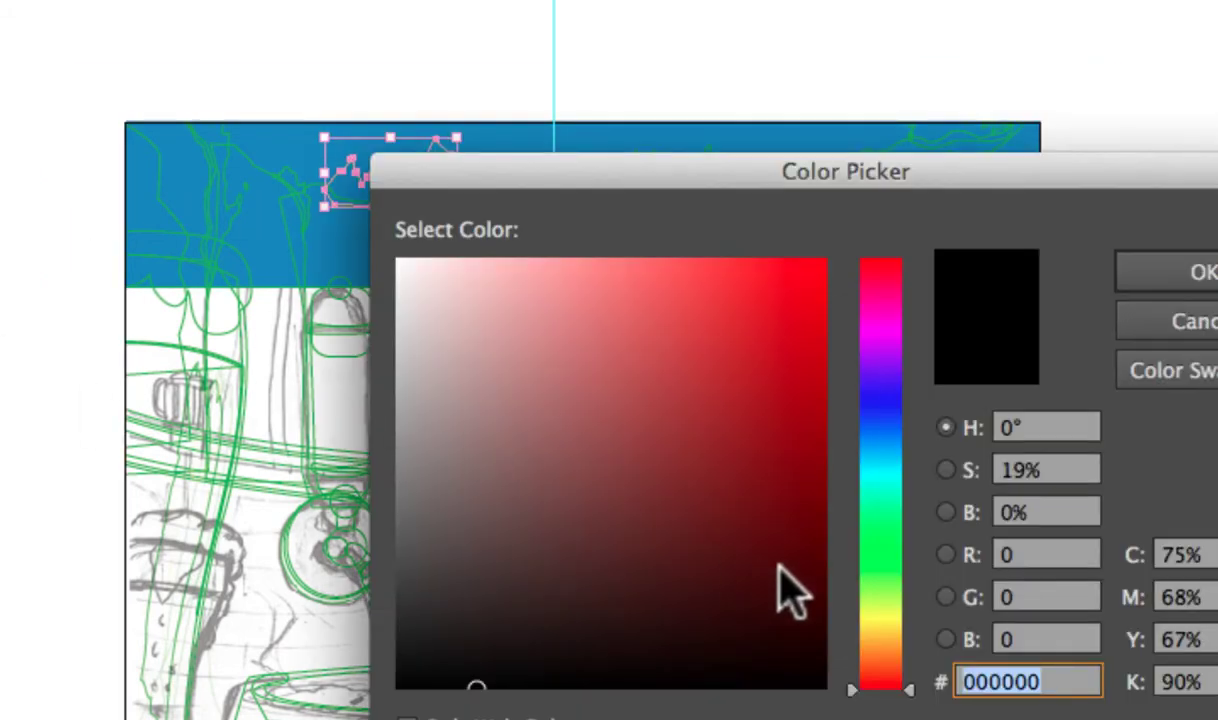
click(880, 525)
click(778, 513)
drag(778, 562, 775, 574)
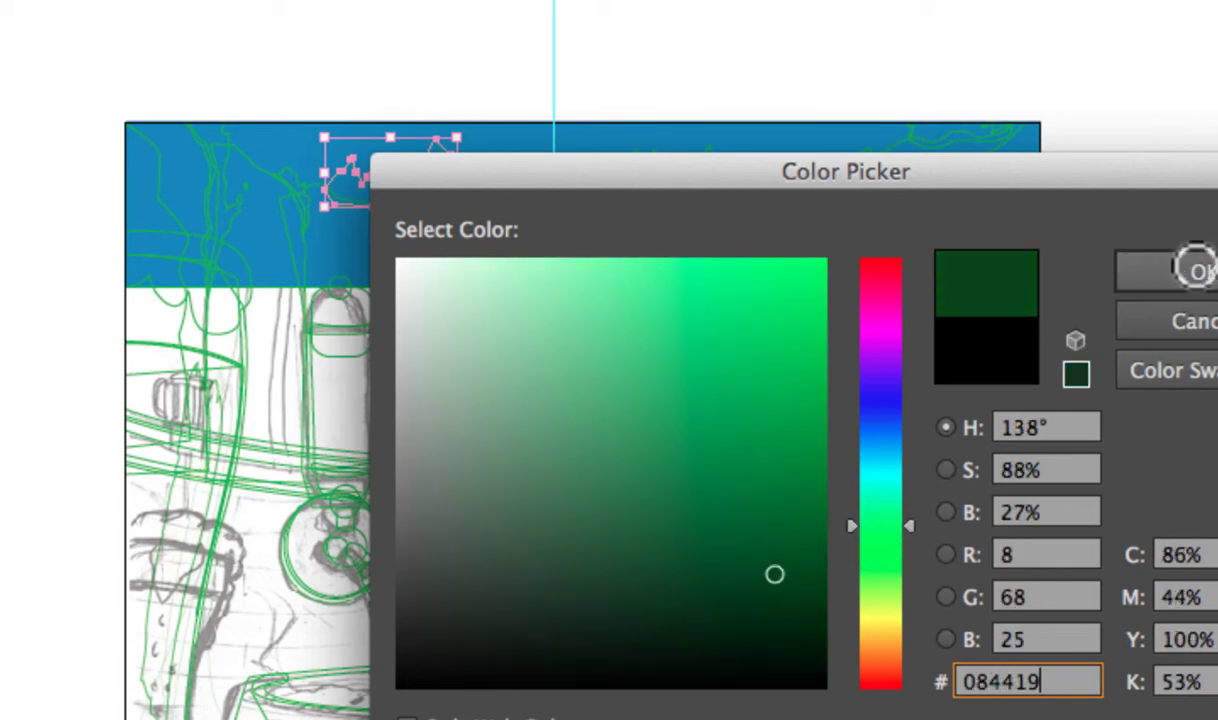
click(1196, 264)
click(560, 50)
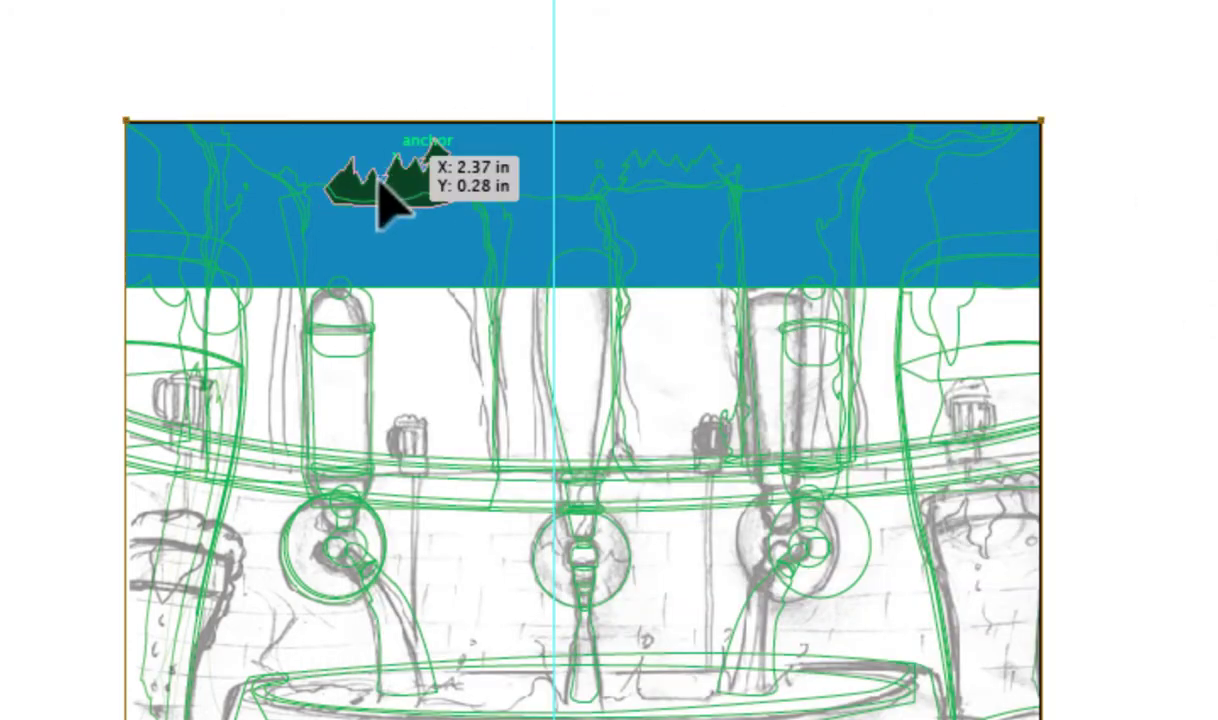
Fill the cliff outline beneath the trees with dark brown 513636.
click(481, 212)
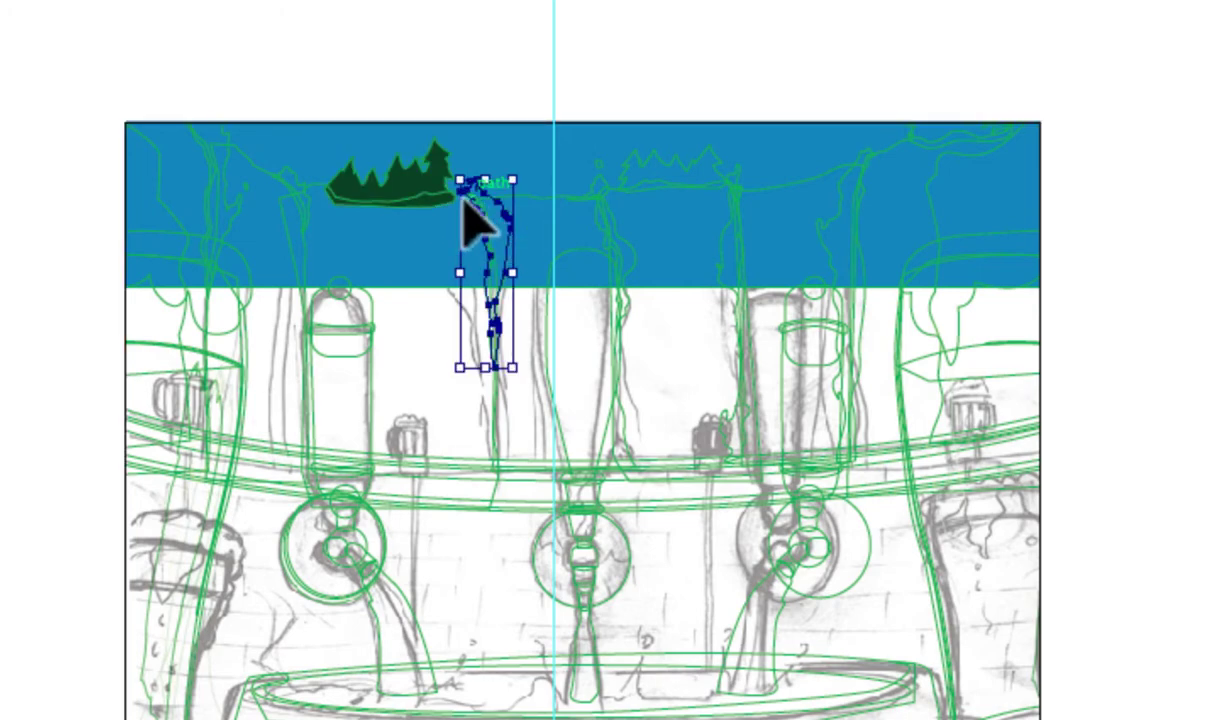
click(324, 200)
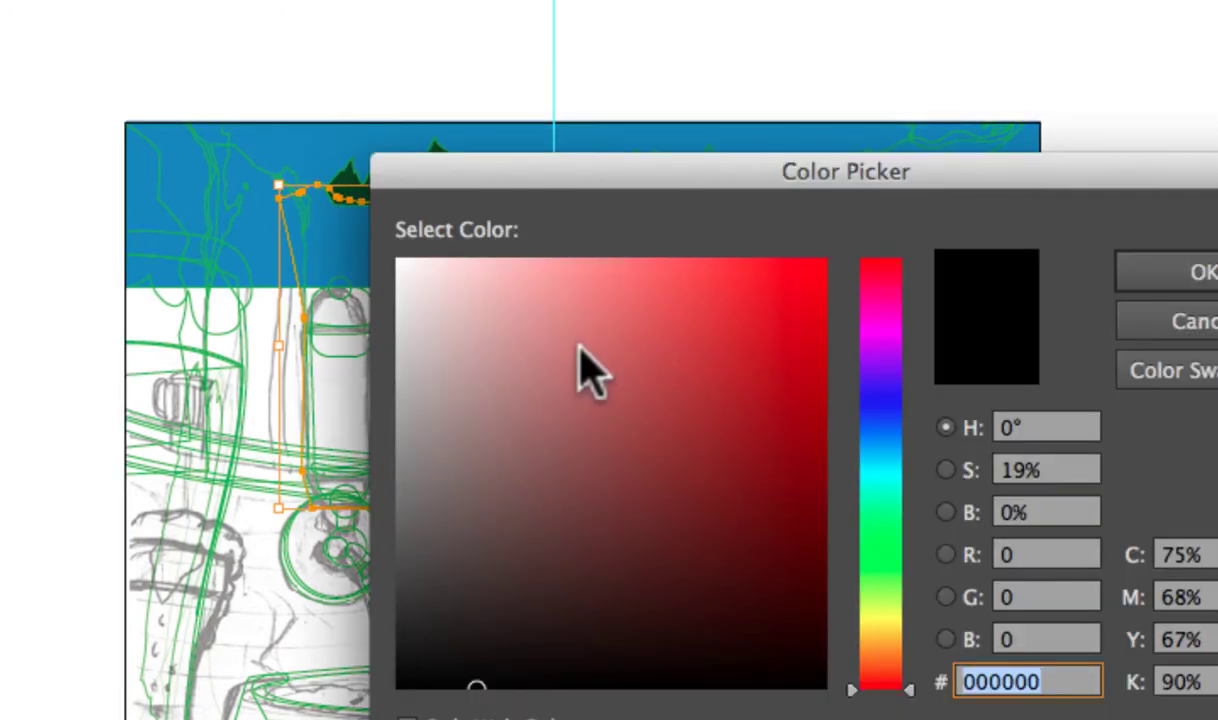
mouse_move(477, 482)
mouse_down()
mouse_move(460, 516)
mouse_move(478, 519)
mouse_move(484, 503)
mouse_move(549, 550)
mouse_up()
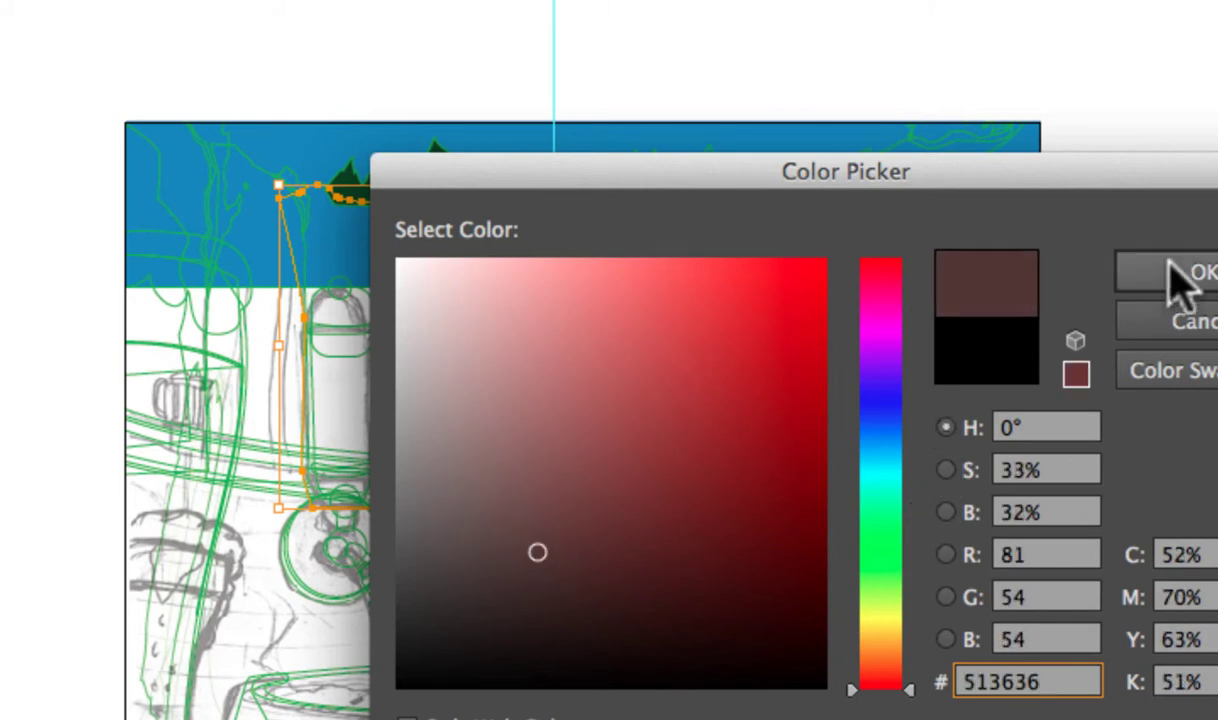
click(1190, 275)
click(700, 45)
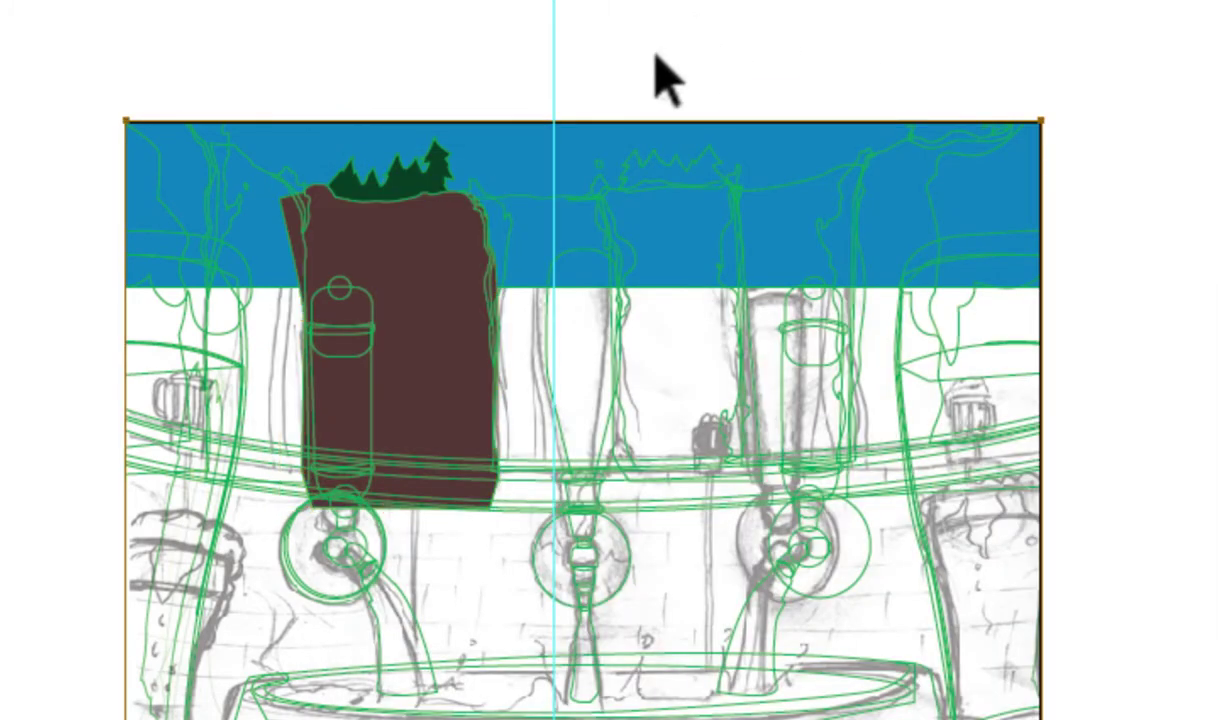
Select the green trees with the brown cliff, then the frame rectangle, and choose File > Open.
click(410, 176)
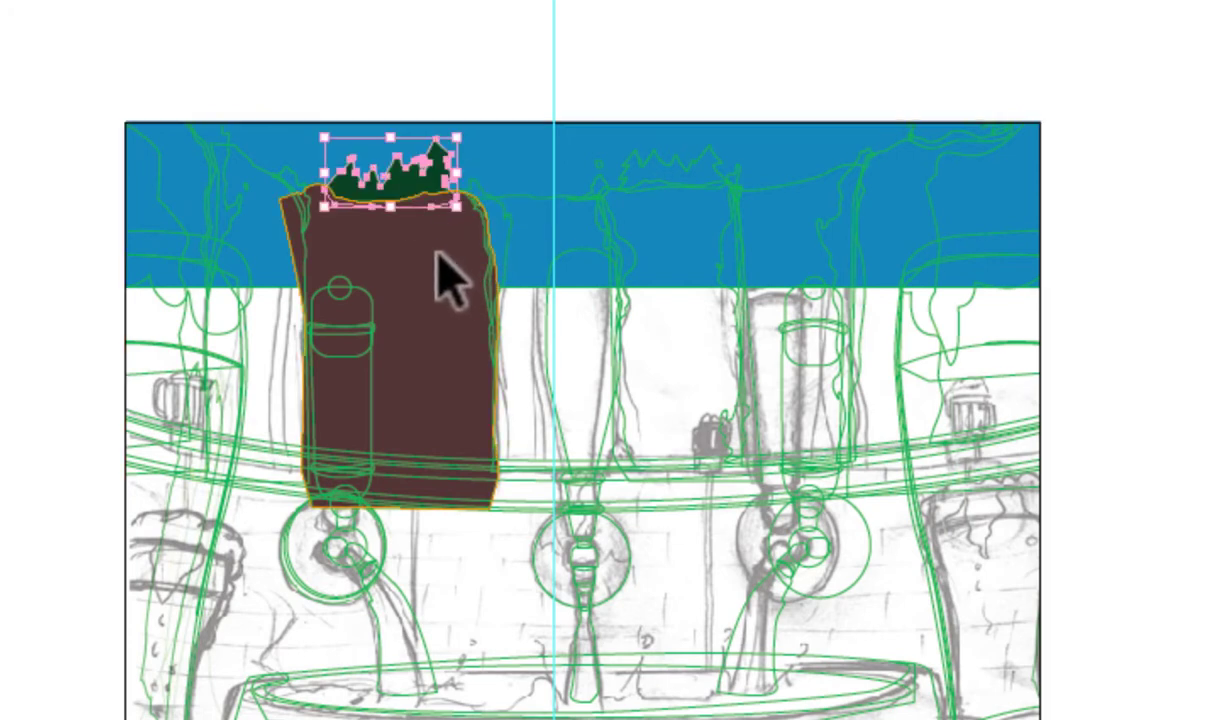
shift+click(443, 272)
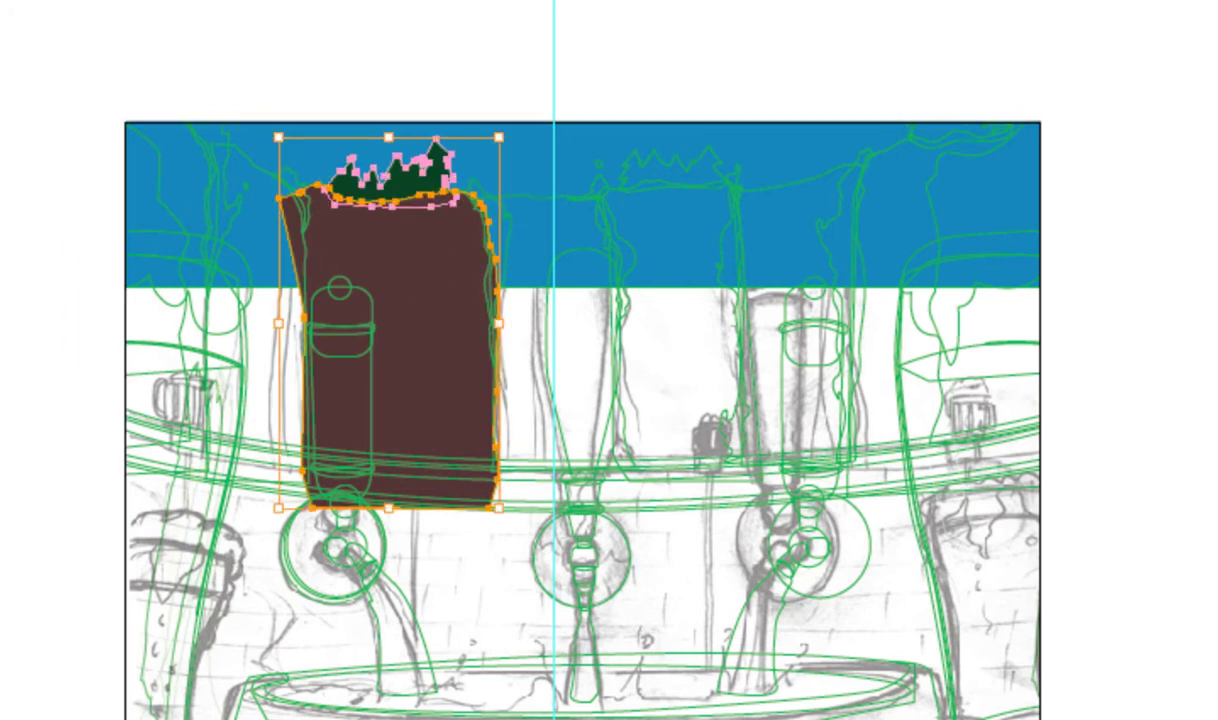
click(560, 121)
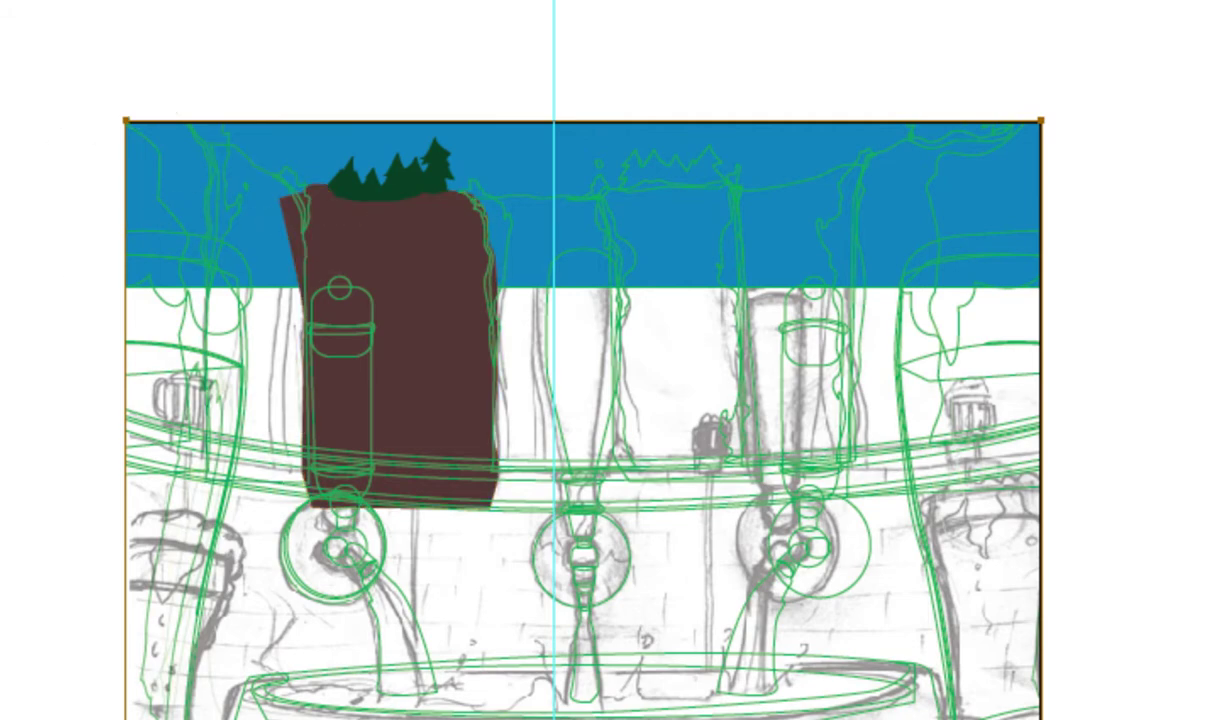
click(0, 0)
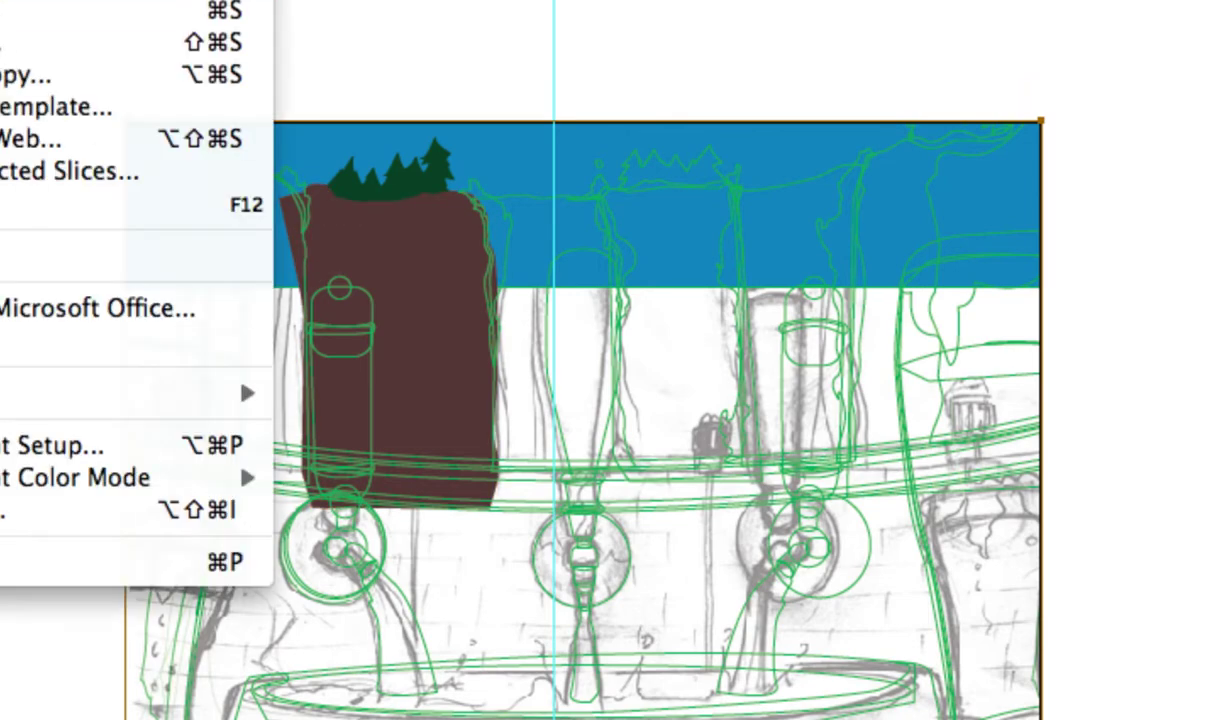
click(4, 256)
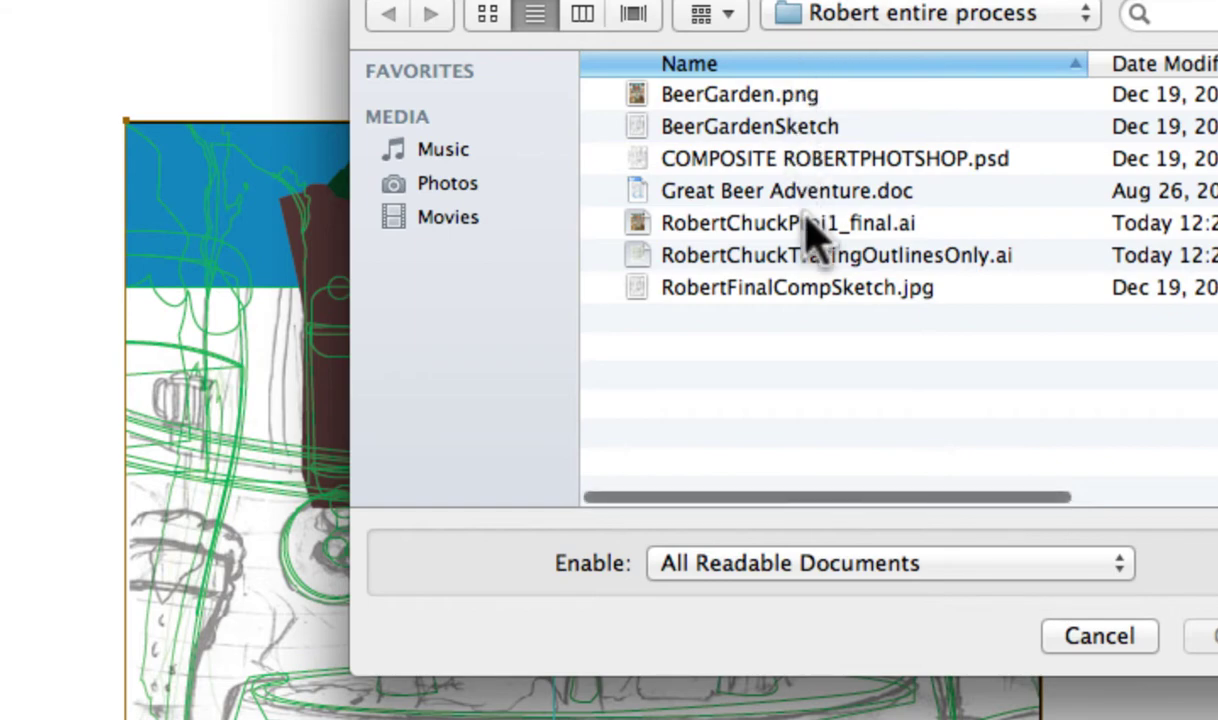
click(810, 228)
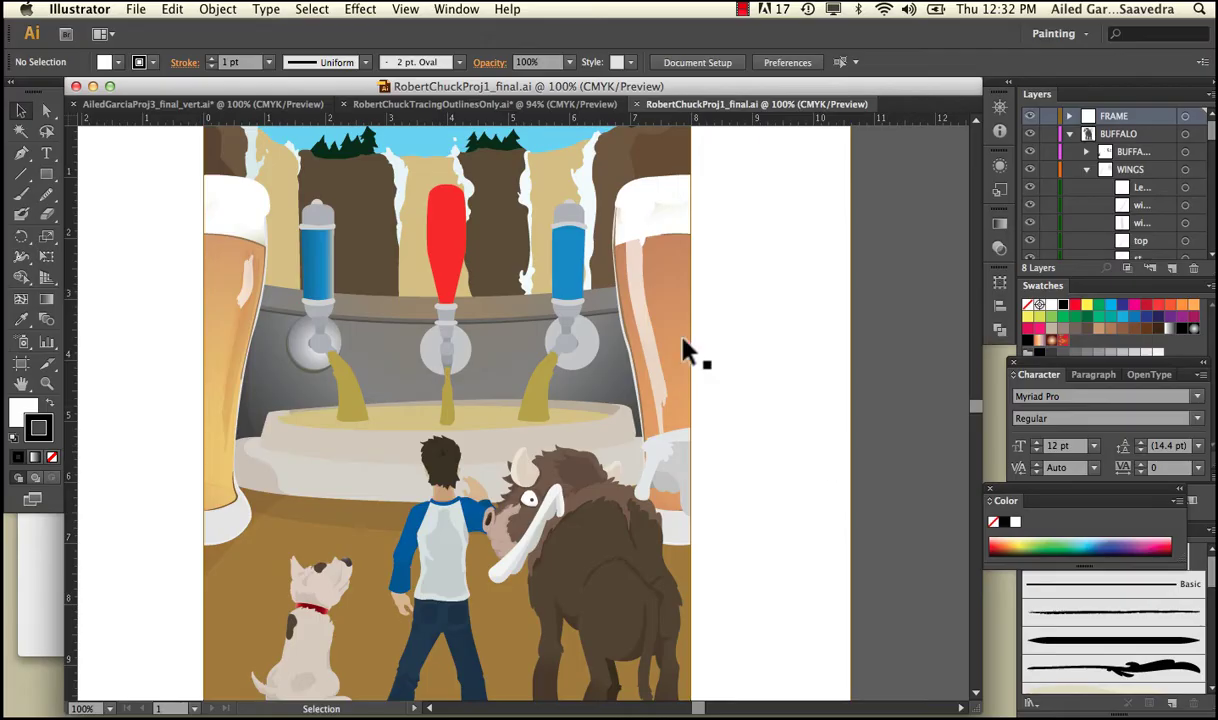
scroll(819, 318, up, 3)
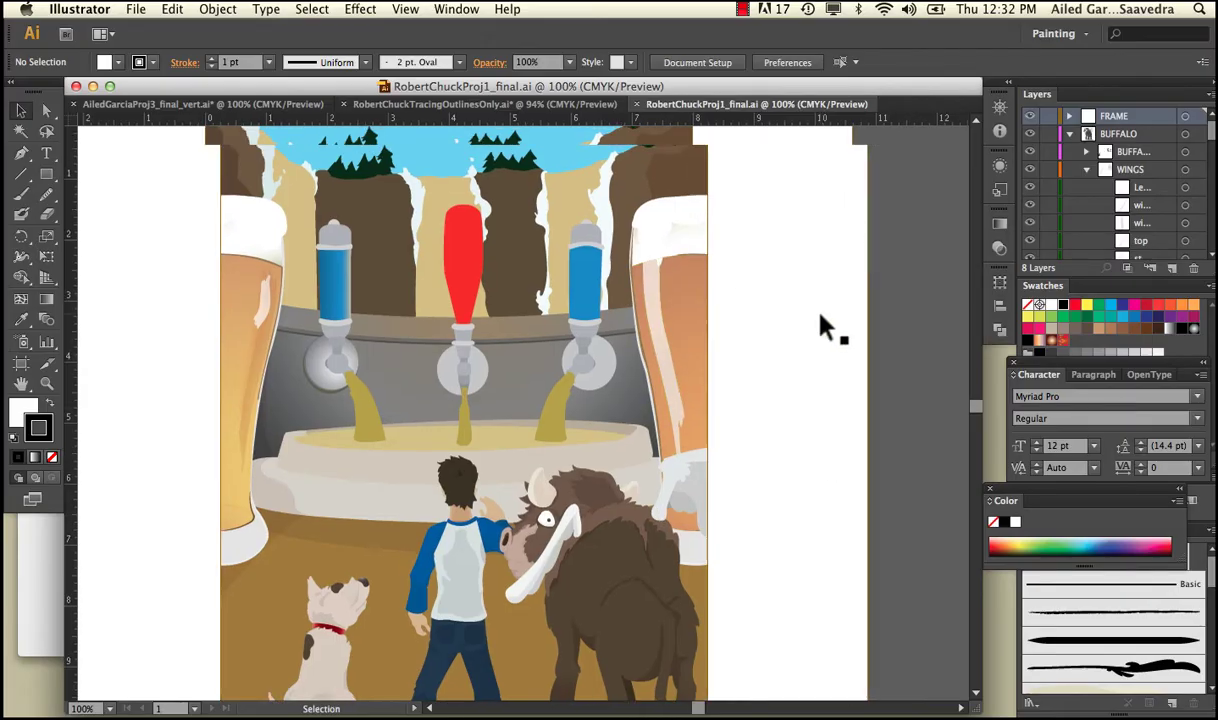
click(435, 239)
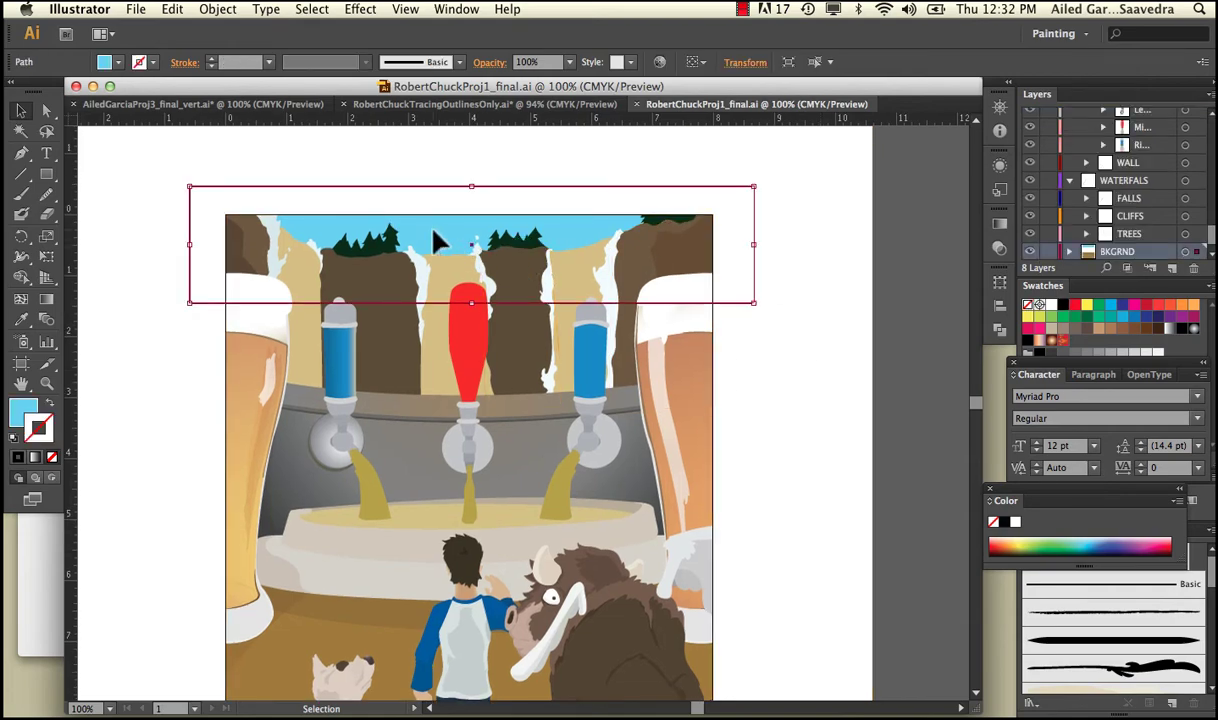
drag(435, 239, 603, 222)
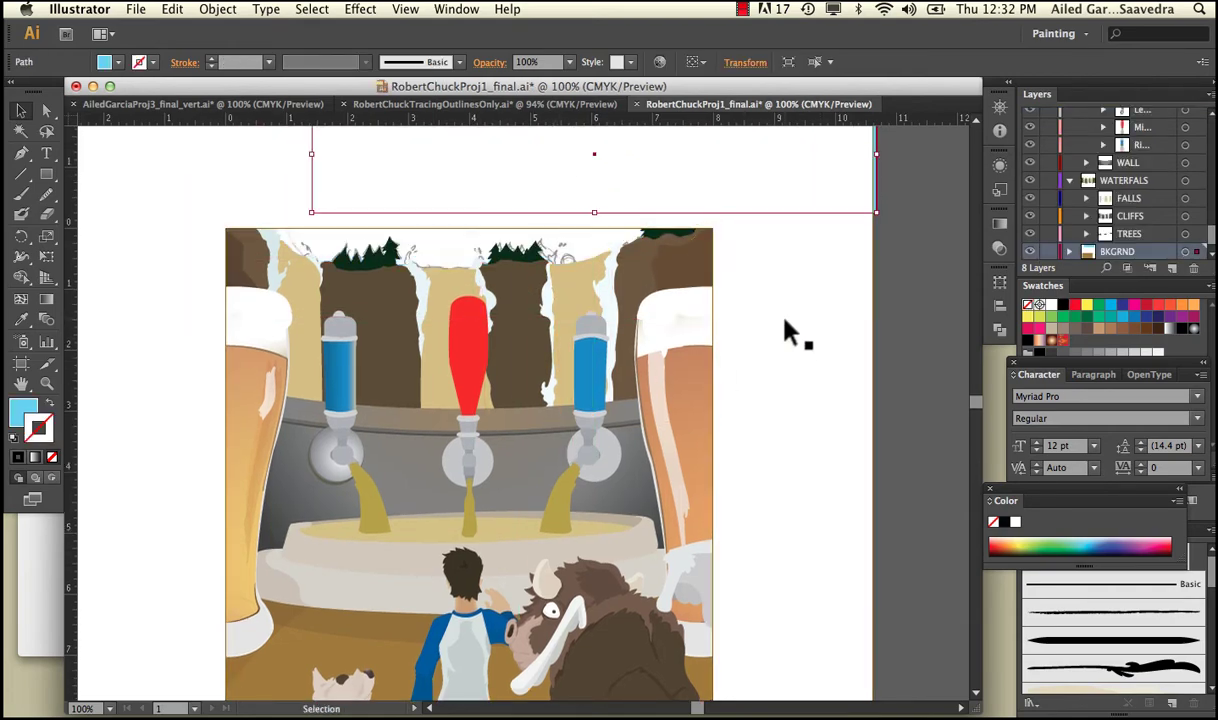
drag(715, 163, 603, 228)
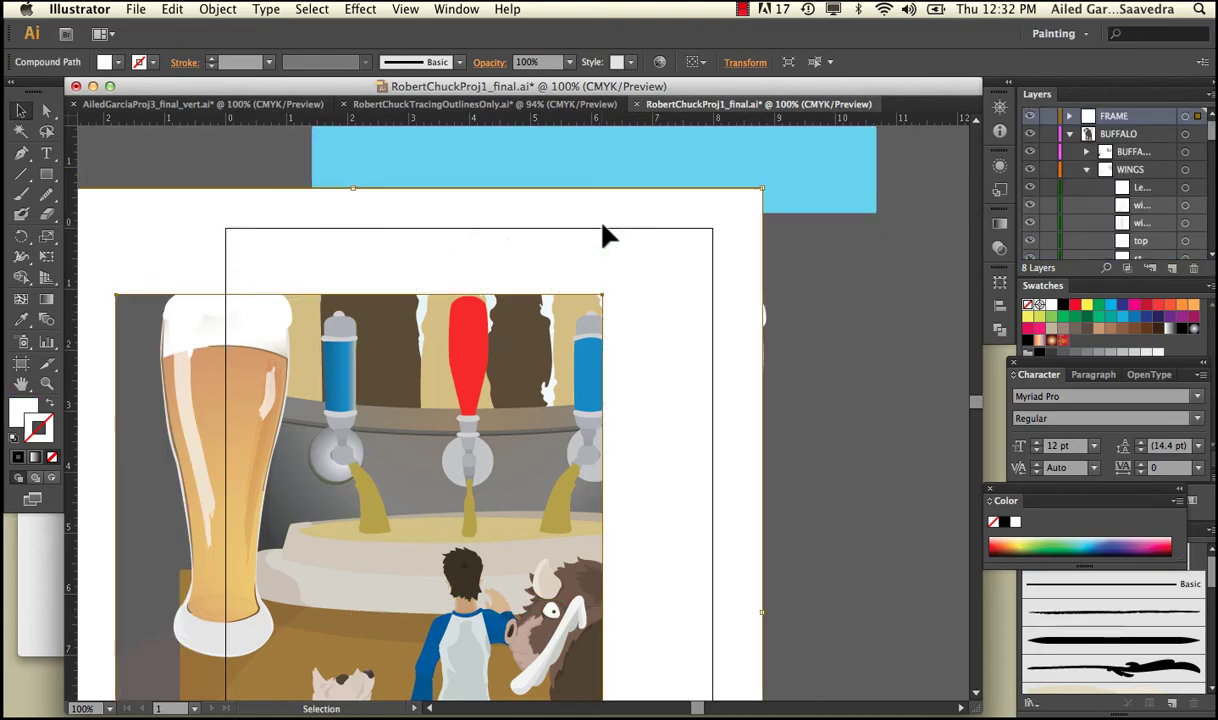
key(super+z)
click(1031, 118)
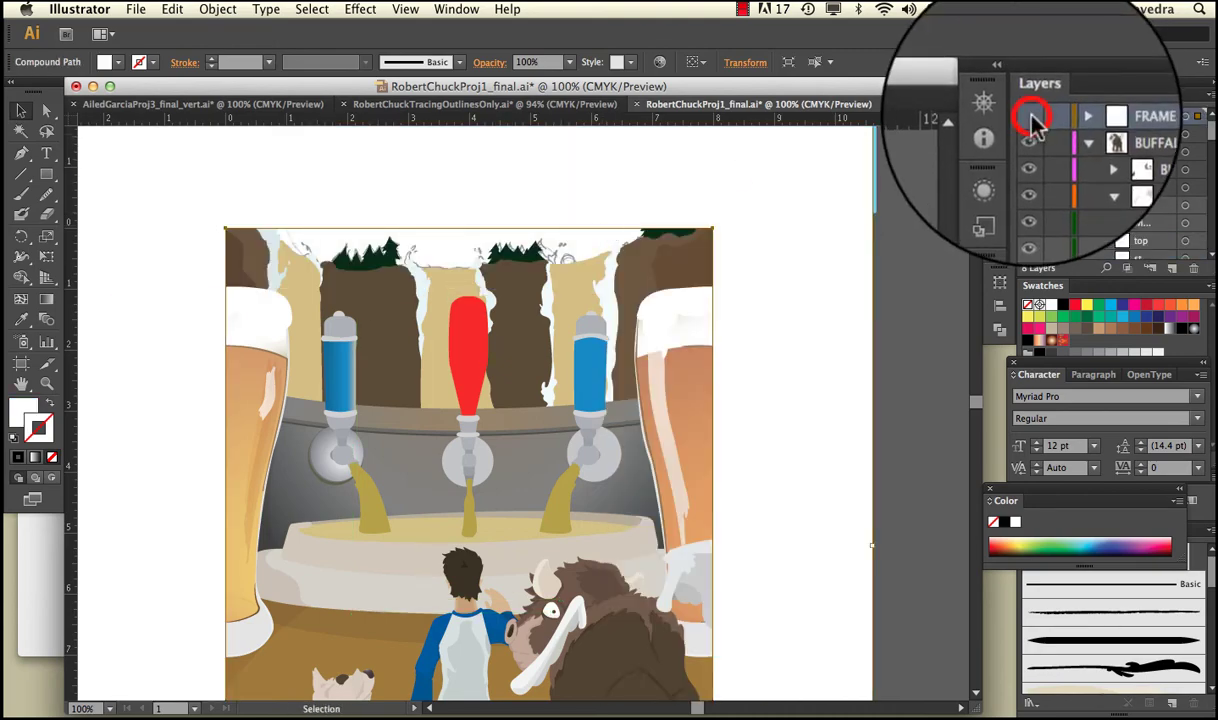
drag(681, 178, 566, 244)
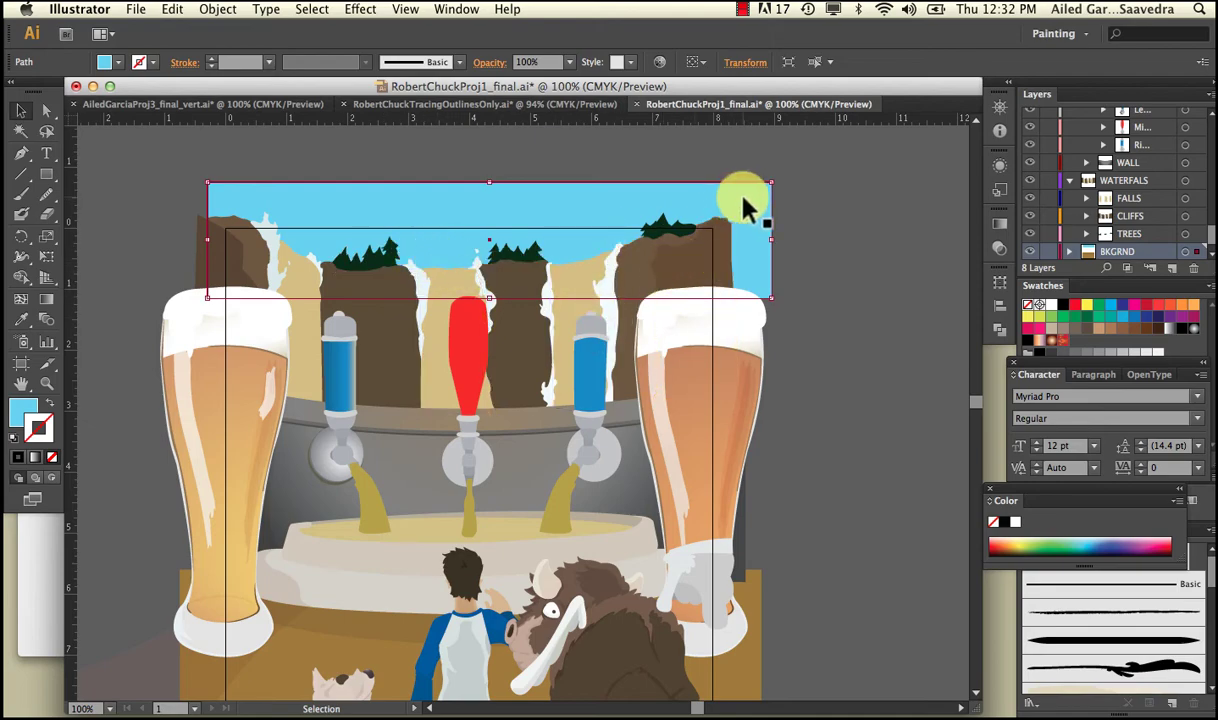
drag(745, 207, 729, 196)
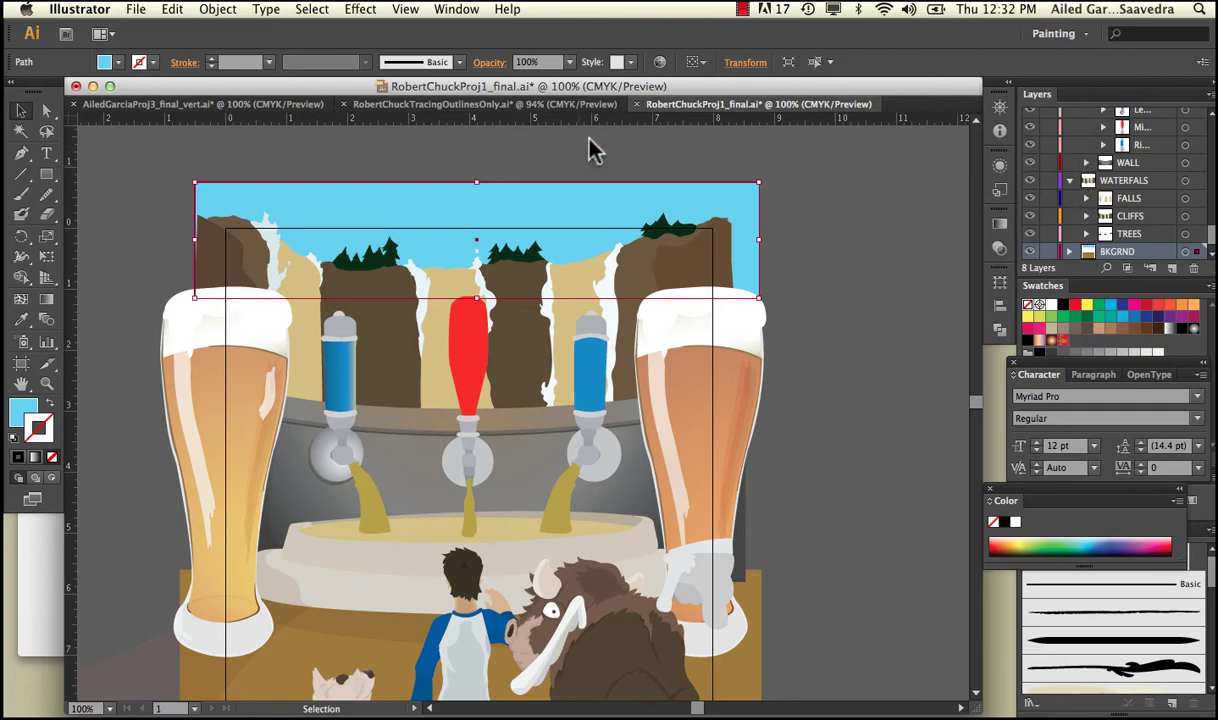
Collapse the WATERFALS layer and the DOG layer along with its body group.
scroll(840, 236, down, 2)
right_click(840, 248)
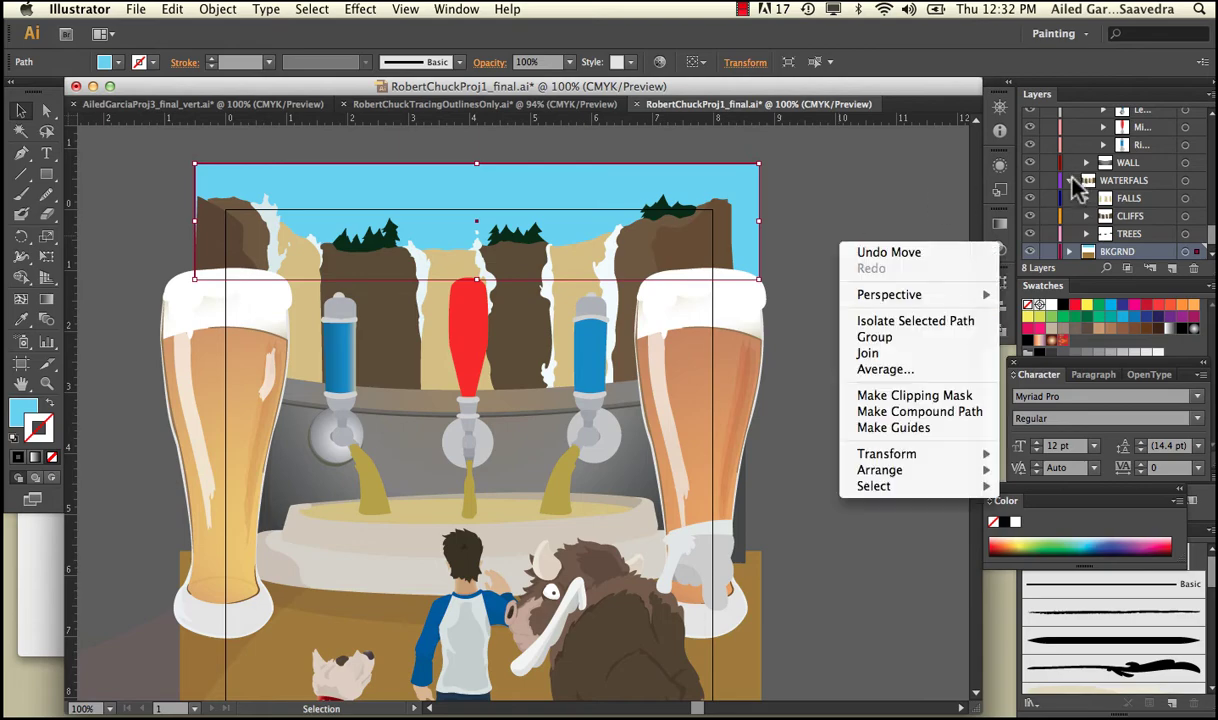
click(1073, 178)
click(1071, 180)
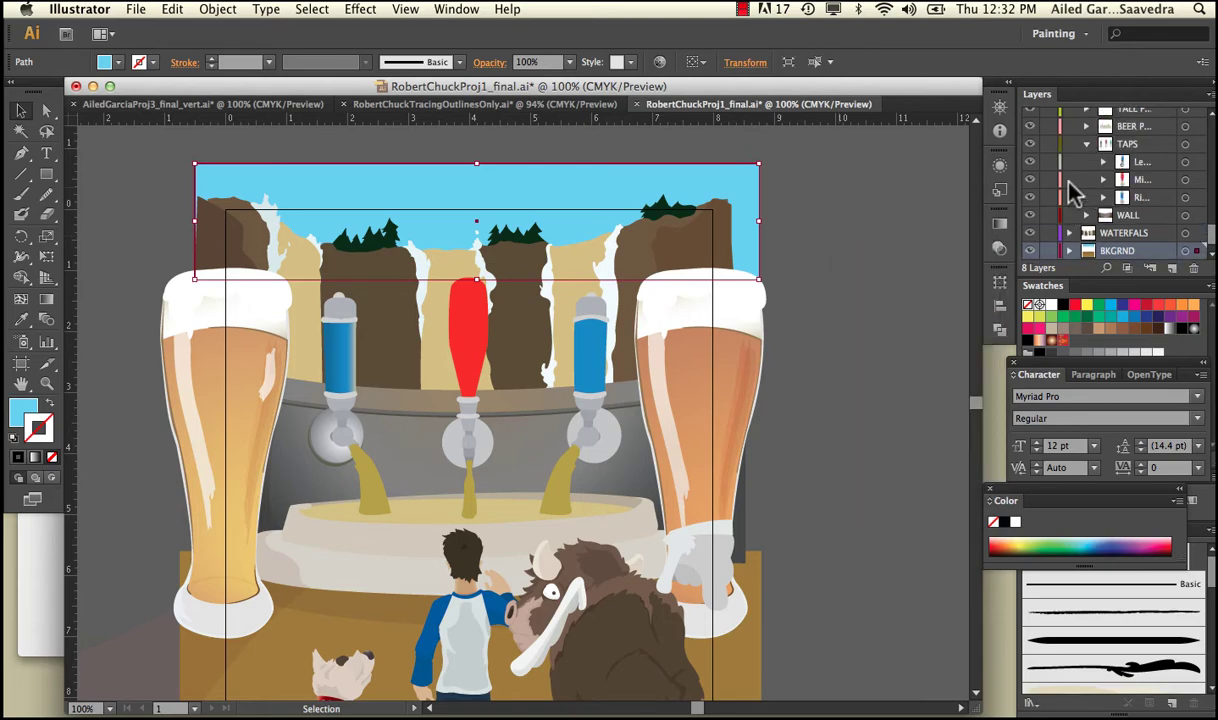
scroll(1078, 135, up, 10)
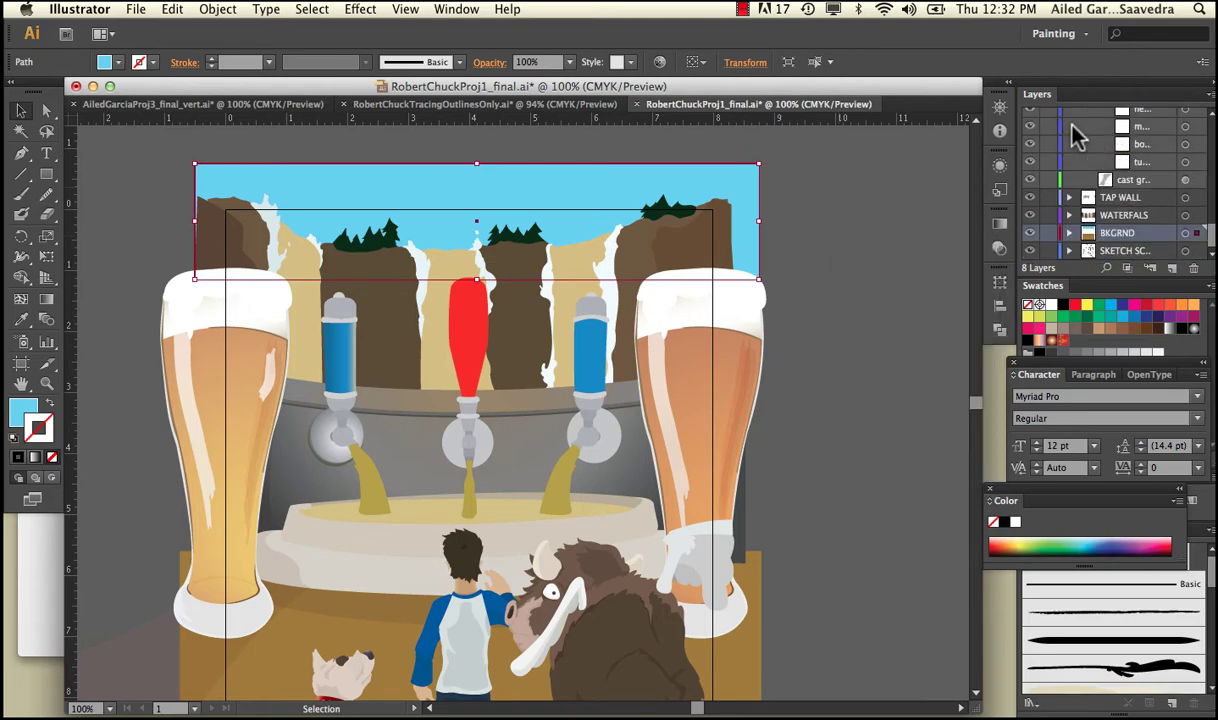
scroll(1078, 138, up, 1)
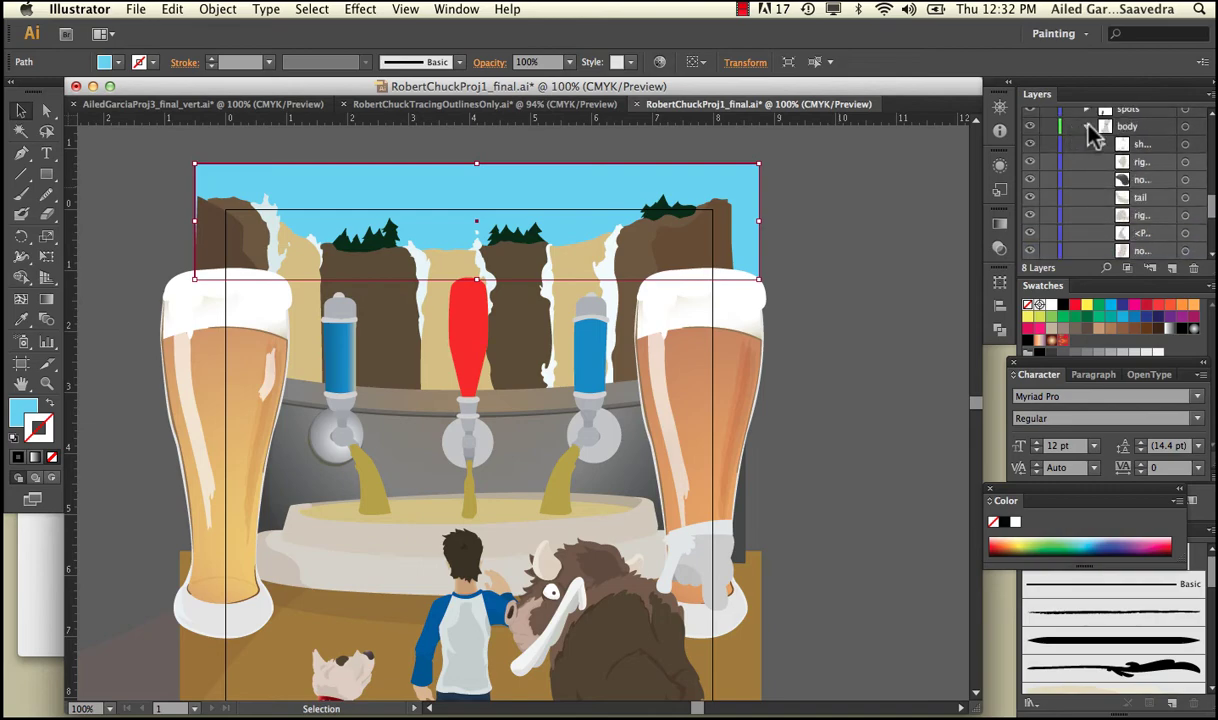
click(1088, 127)
click(1071, 129)
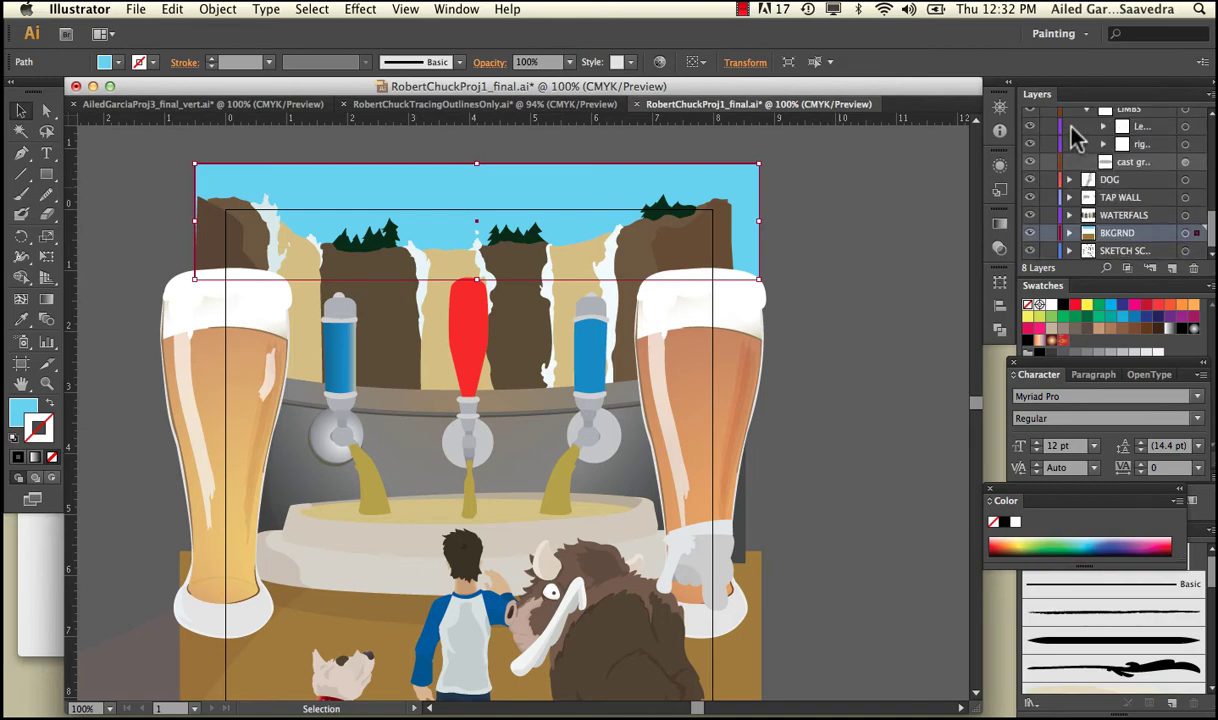
Collapse CHUCK, the WINGS sub-layer and BUFFALO, then deselect the sky object.
scroll(1093, 147, up, 4)
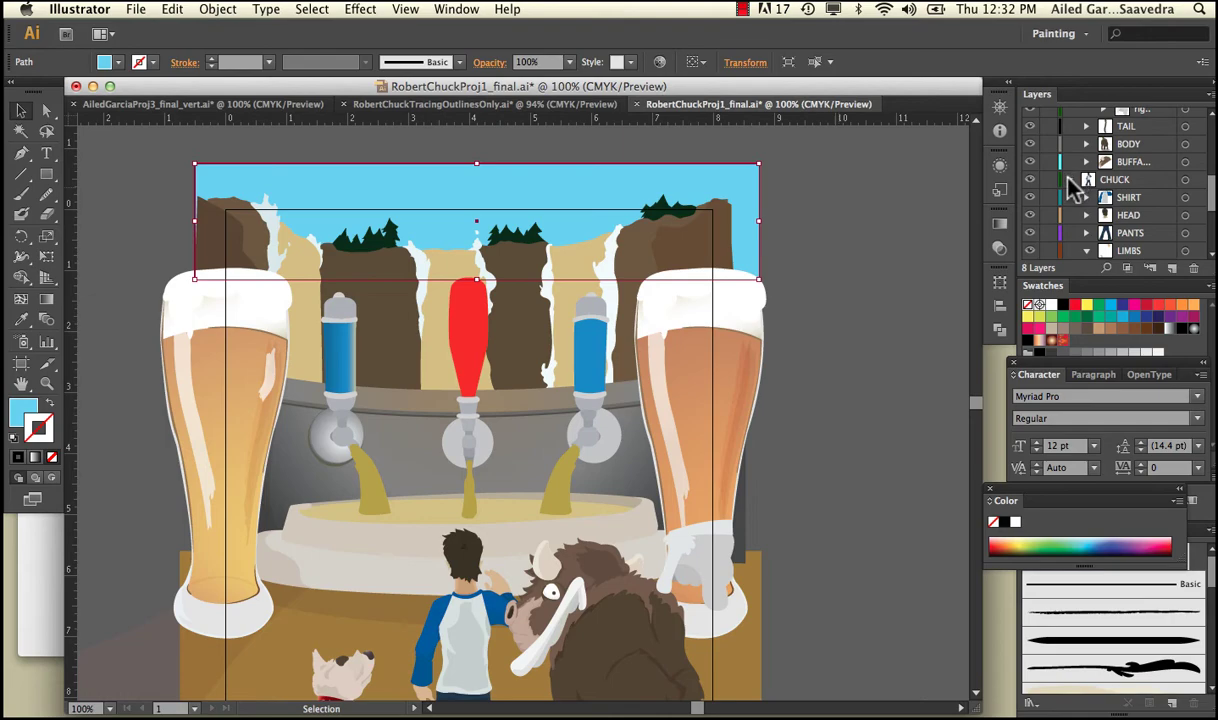
click(1071, 179)
scroll(1090, 138, up, 5)
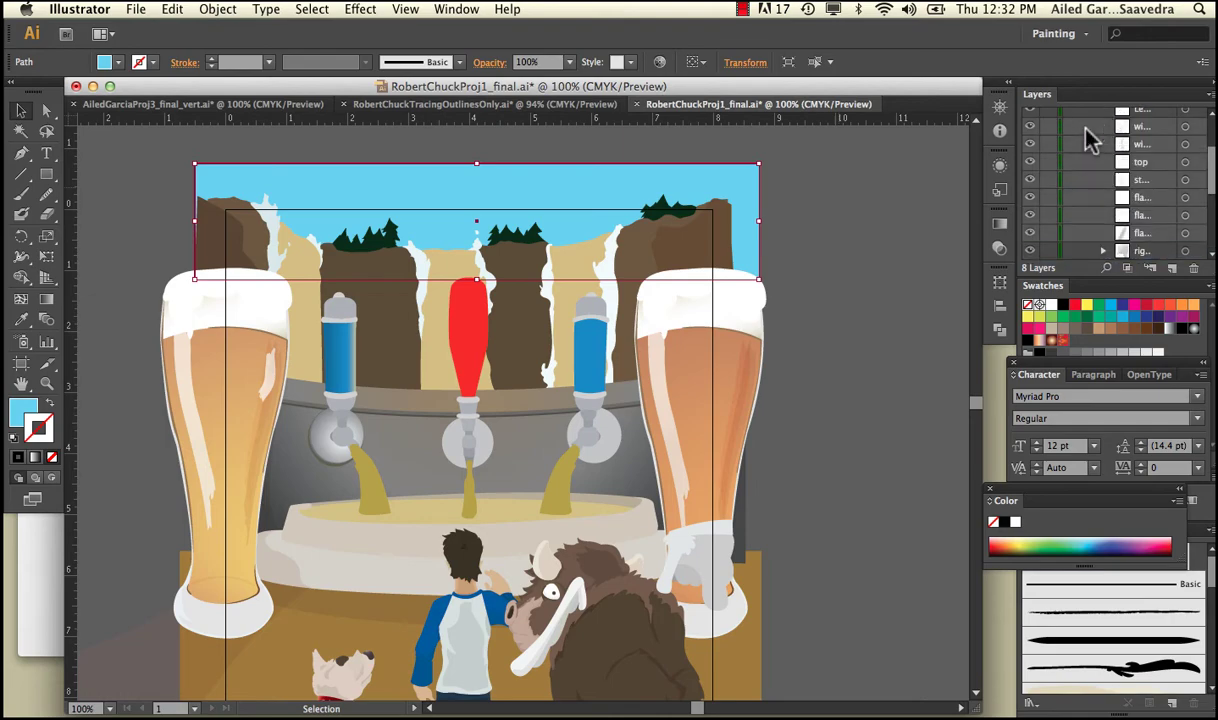
click(1087, 172)
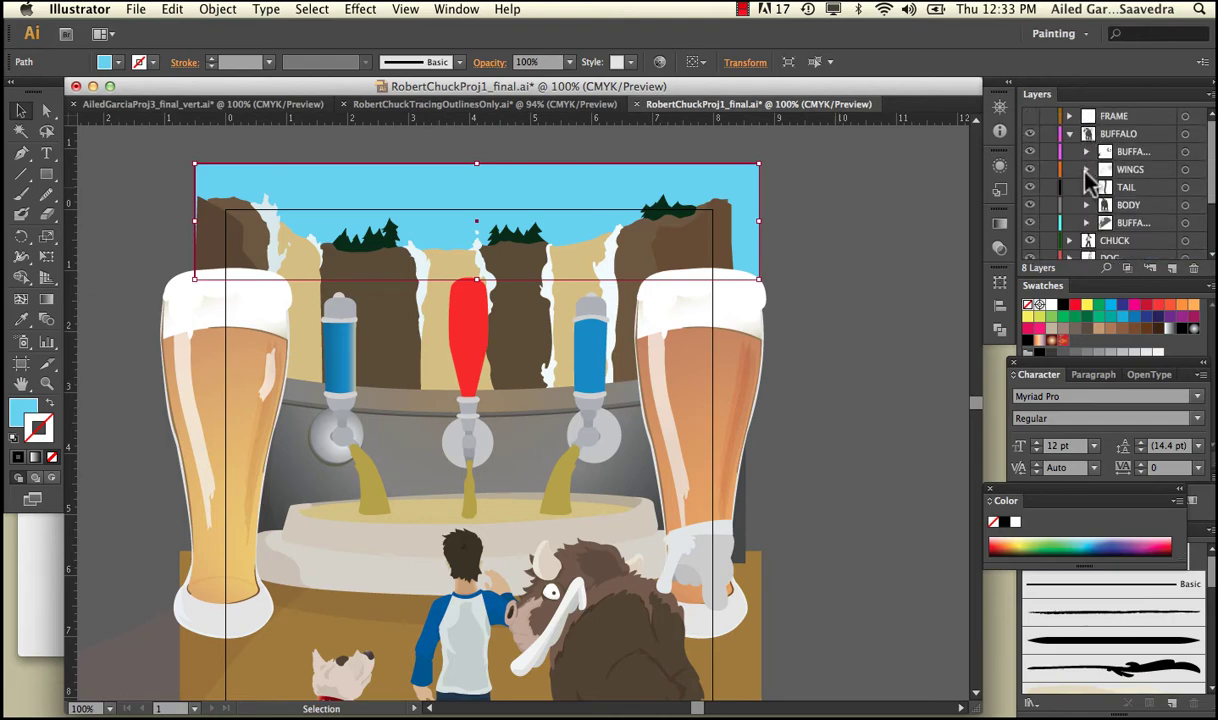
click(1069, 134)
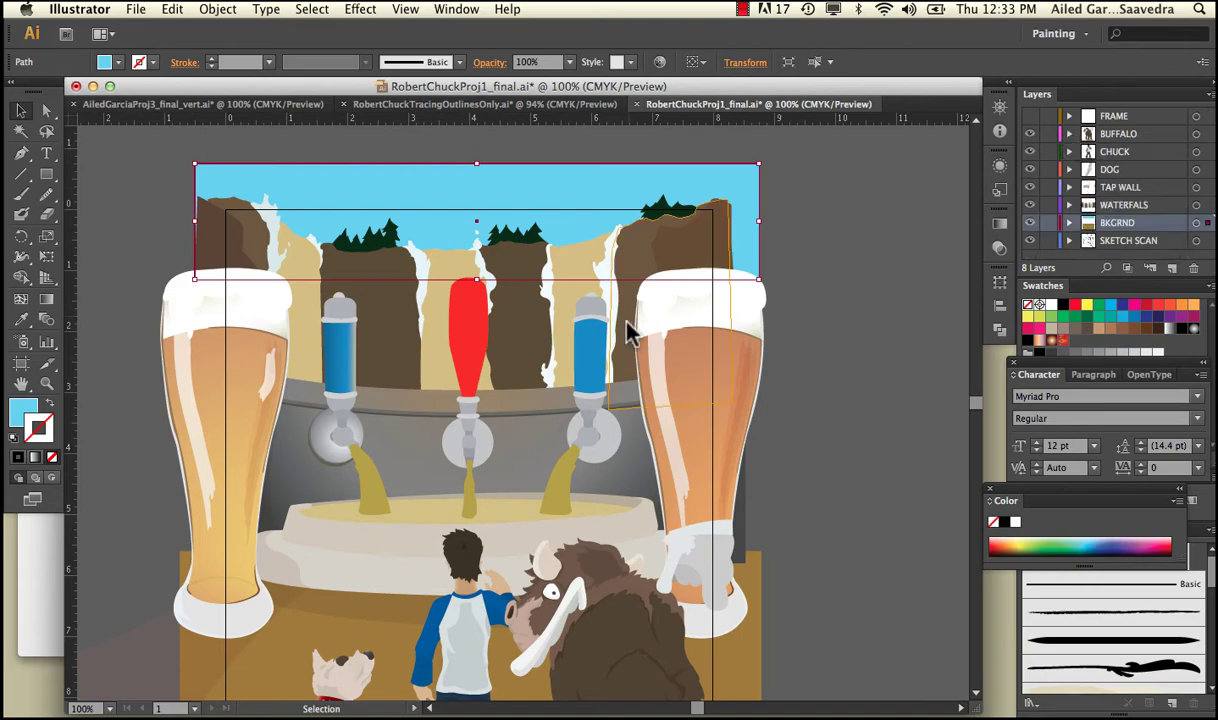
click(535, 320)
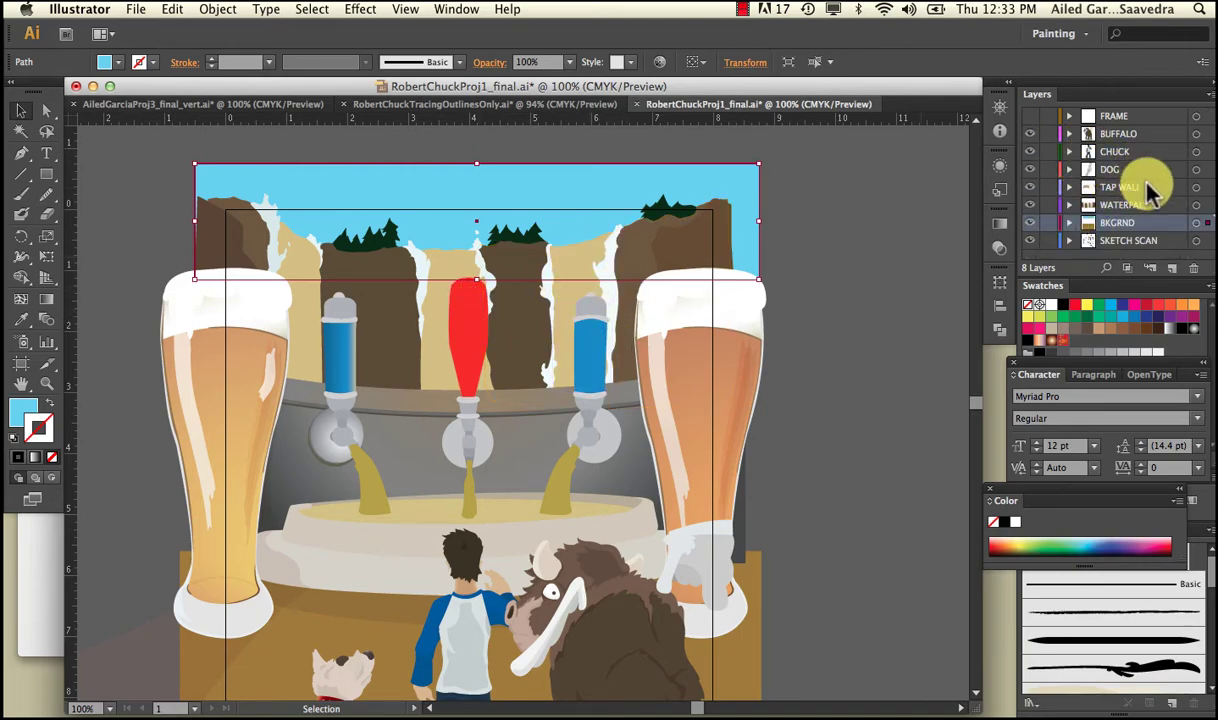
click(808, 200)
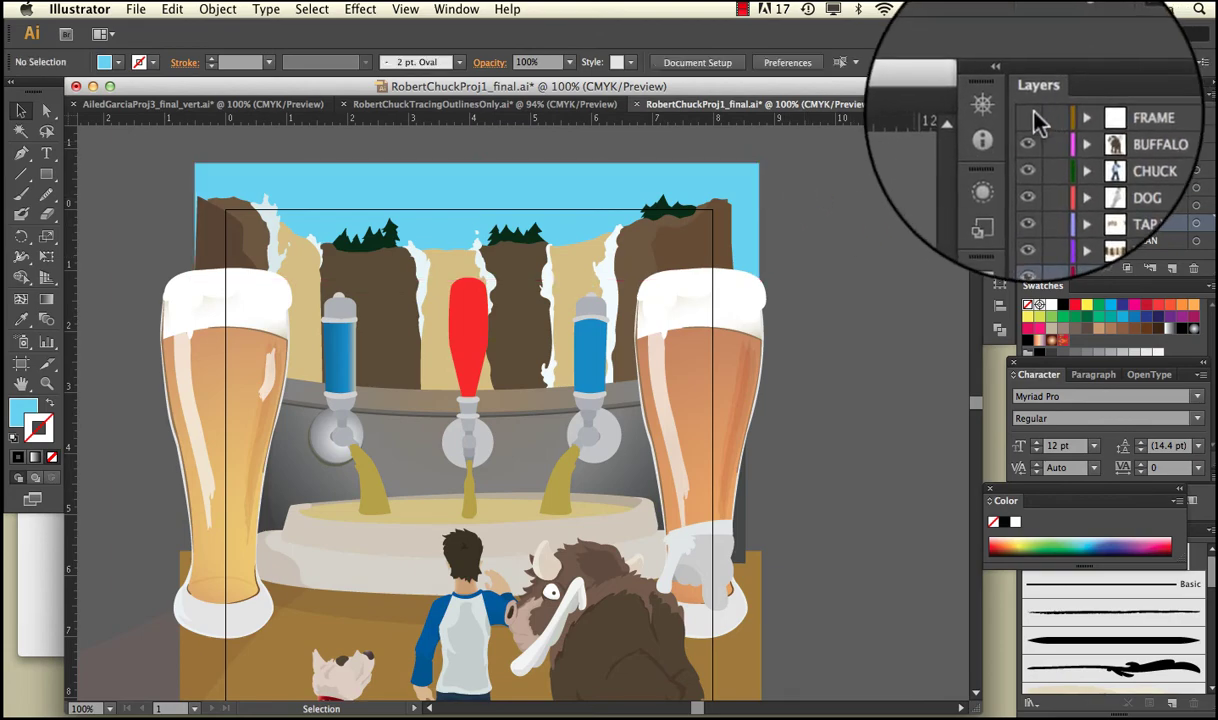
Toggle the FRAME layer off to see art beyond the artboard, checking the tall beer glass.
click(1030, 119)
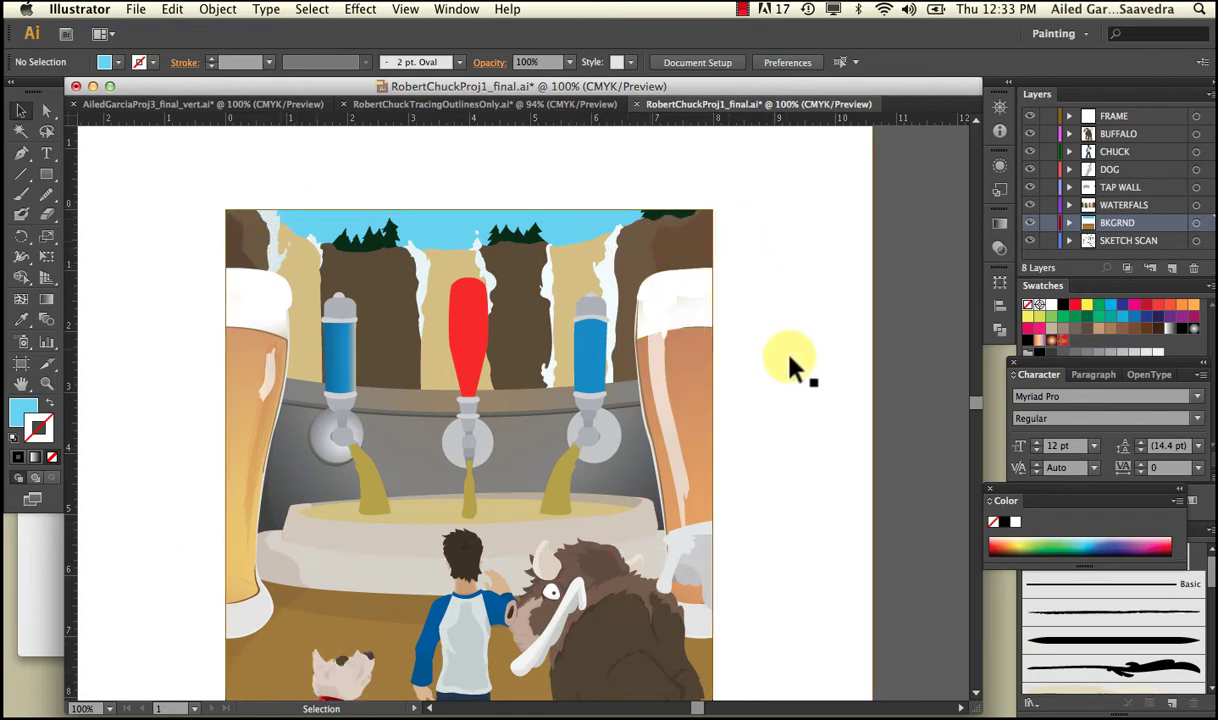
click(1031, 118)
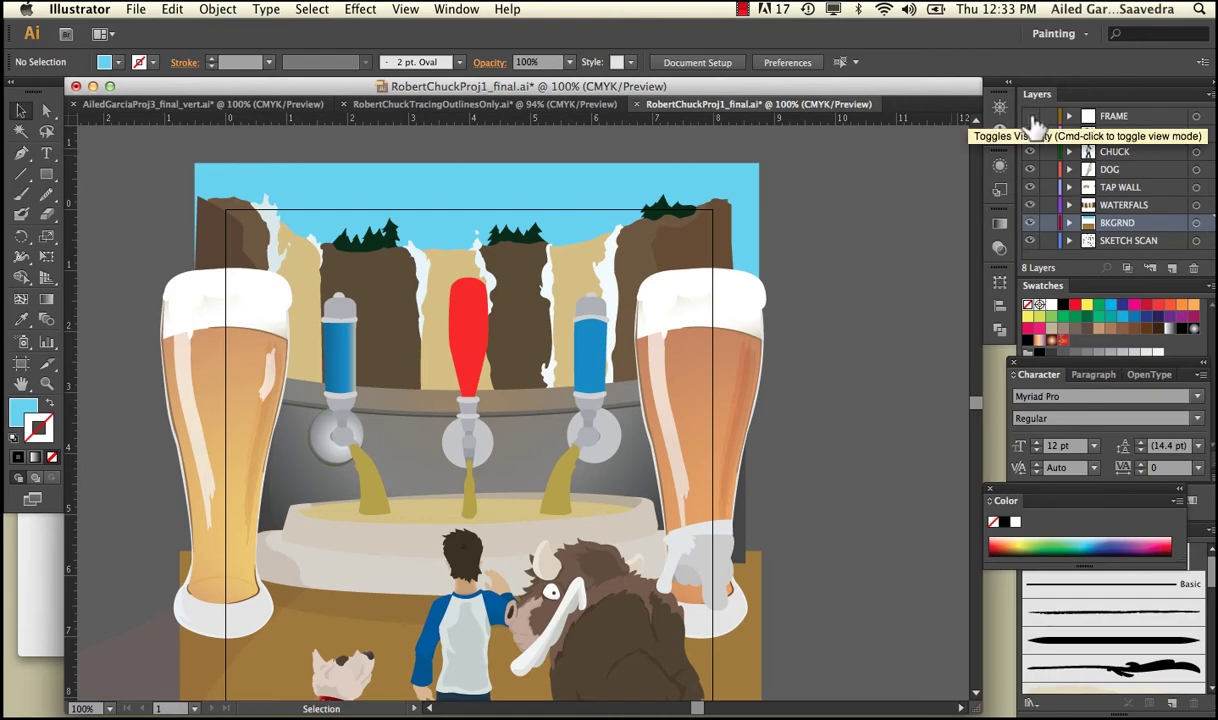
scroll(816, 218, down, 5)
click(742, 313)
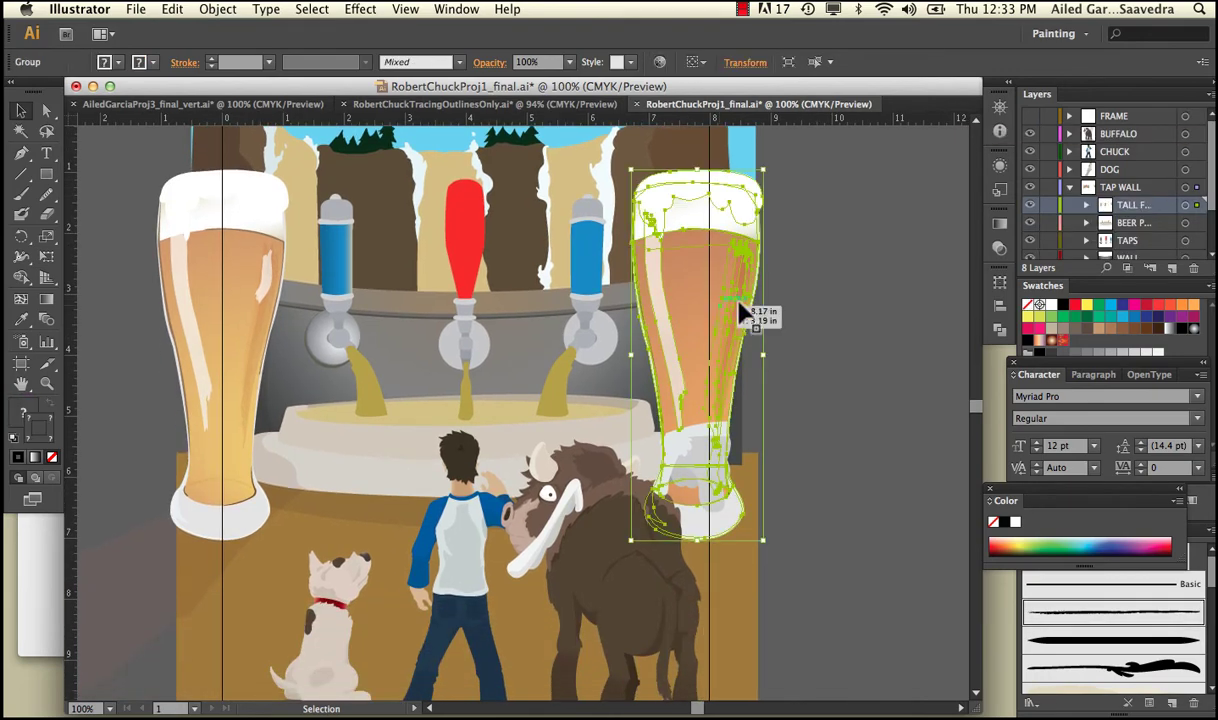
click(810, 312)
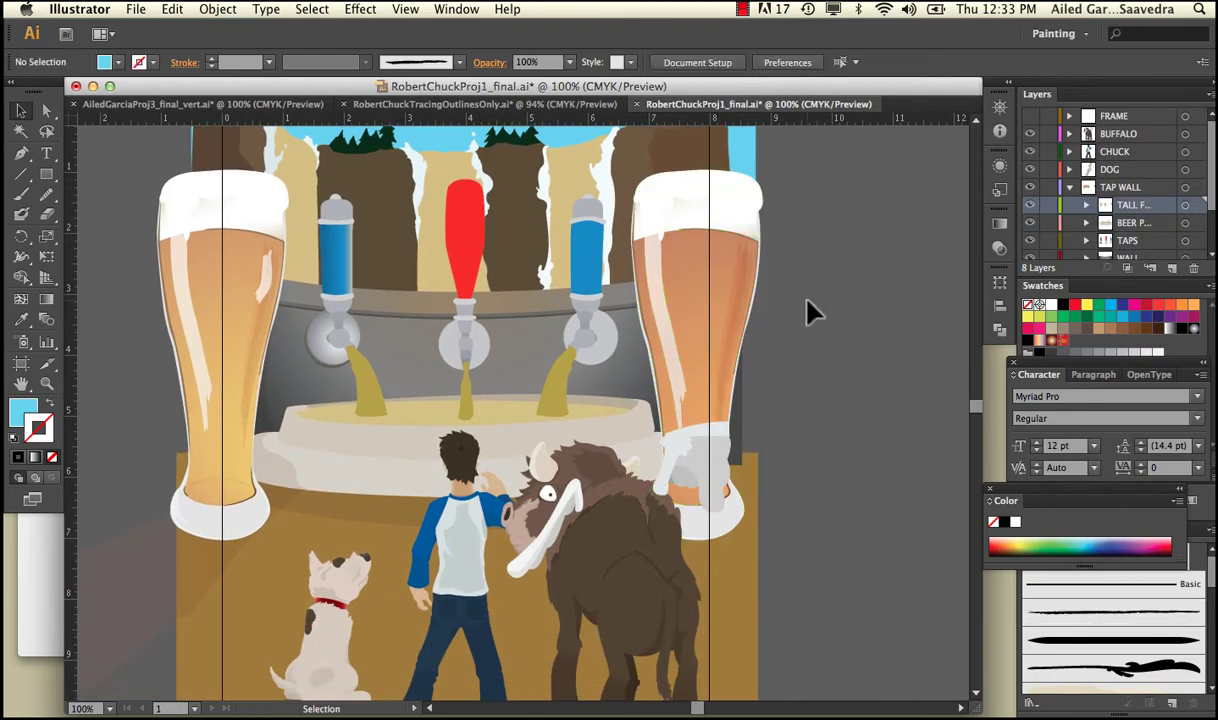
Collapse TAP WALL, then lock the SKETCH SCAN layer and expand it to show its linked image.
click(1069, 188)
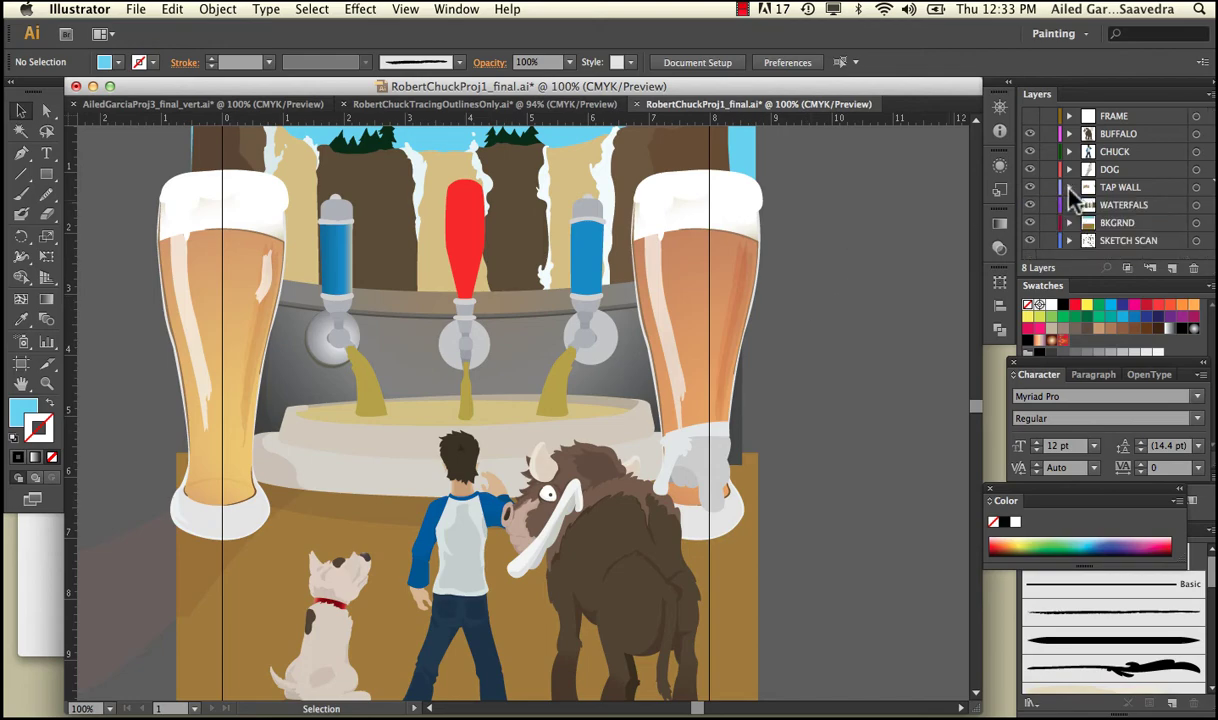
click(1047, 242)
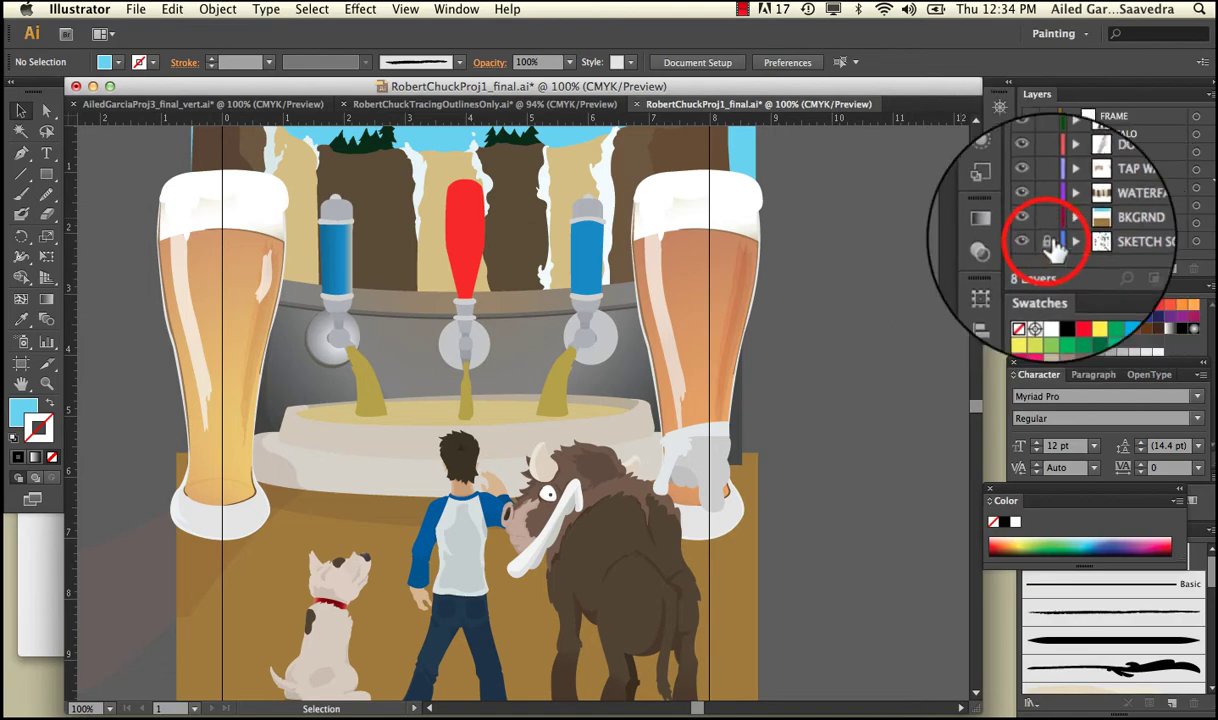
click(1070, 241)
scroll(1093, 182, down, 1)
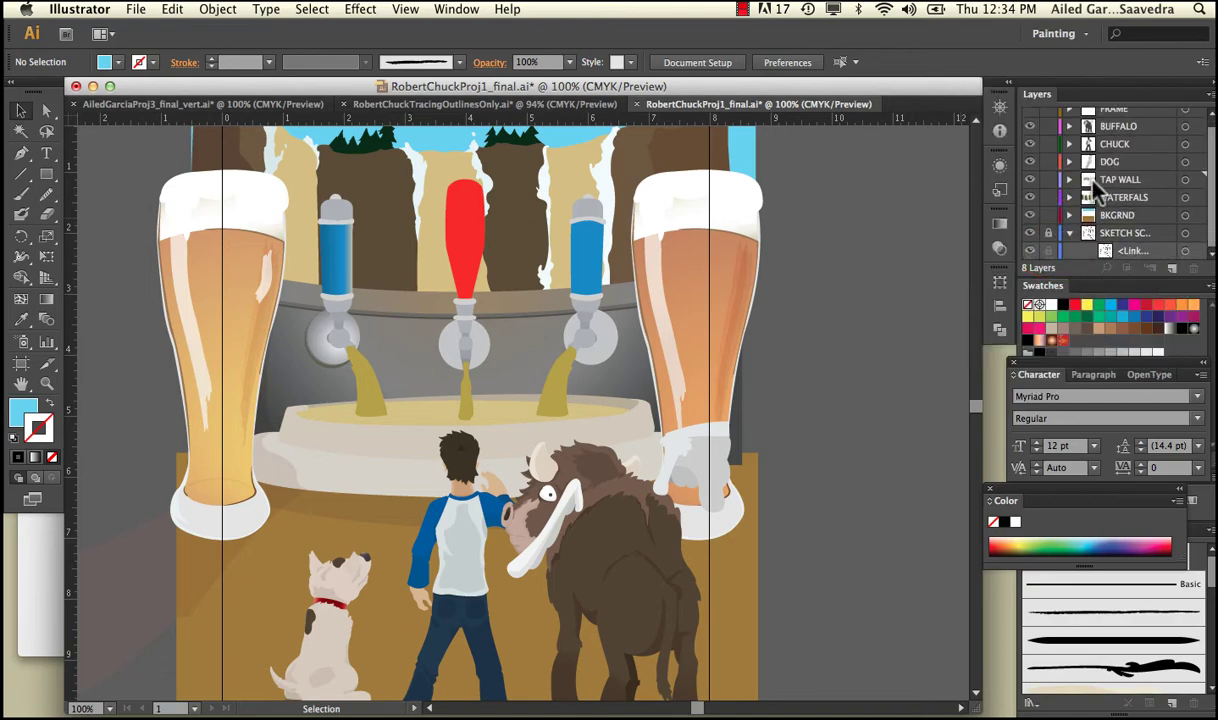
In RobertChuckTracingOutlinesOnly.ai, collapse WATERFALS, then unlock and expand the SKETCH SCAN layer.
click(616, 106)
scroll(740, 298, down, 2)
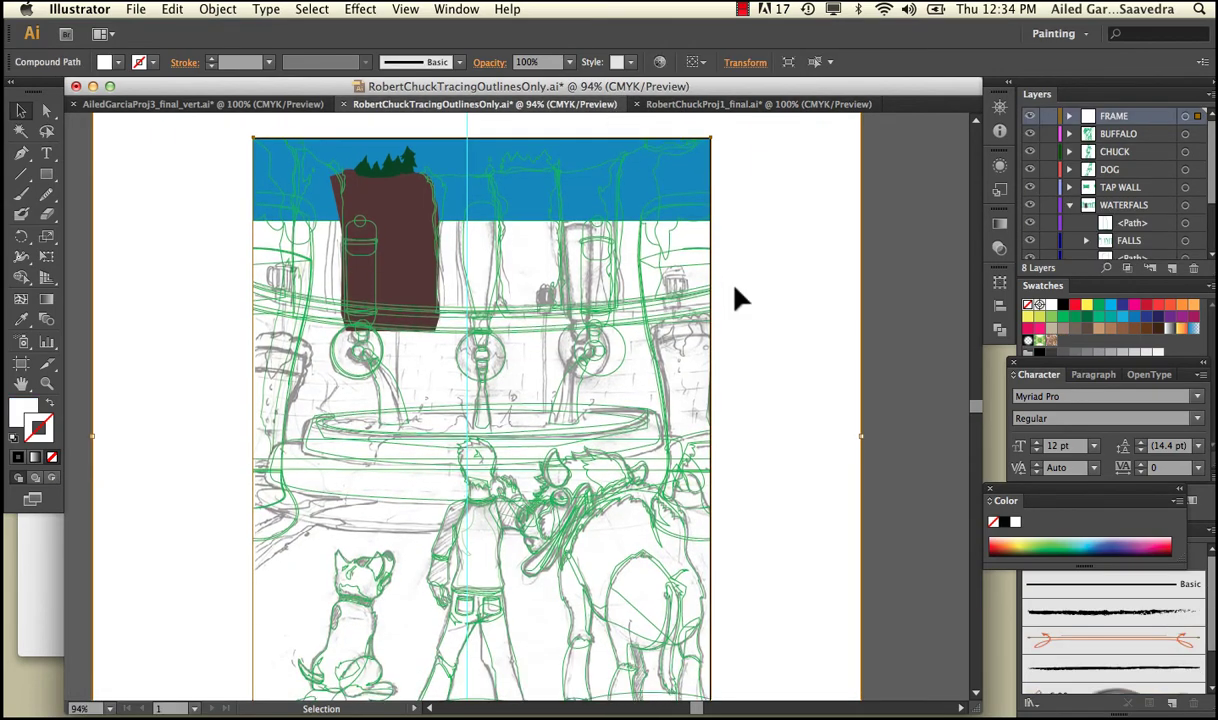
click(1069, 205)
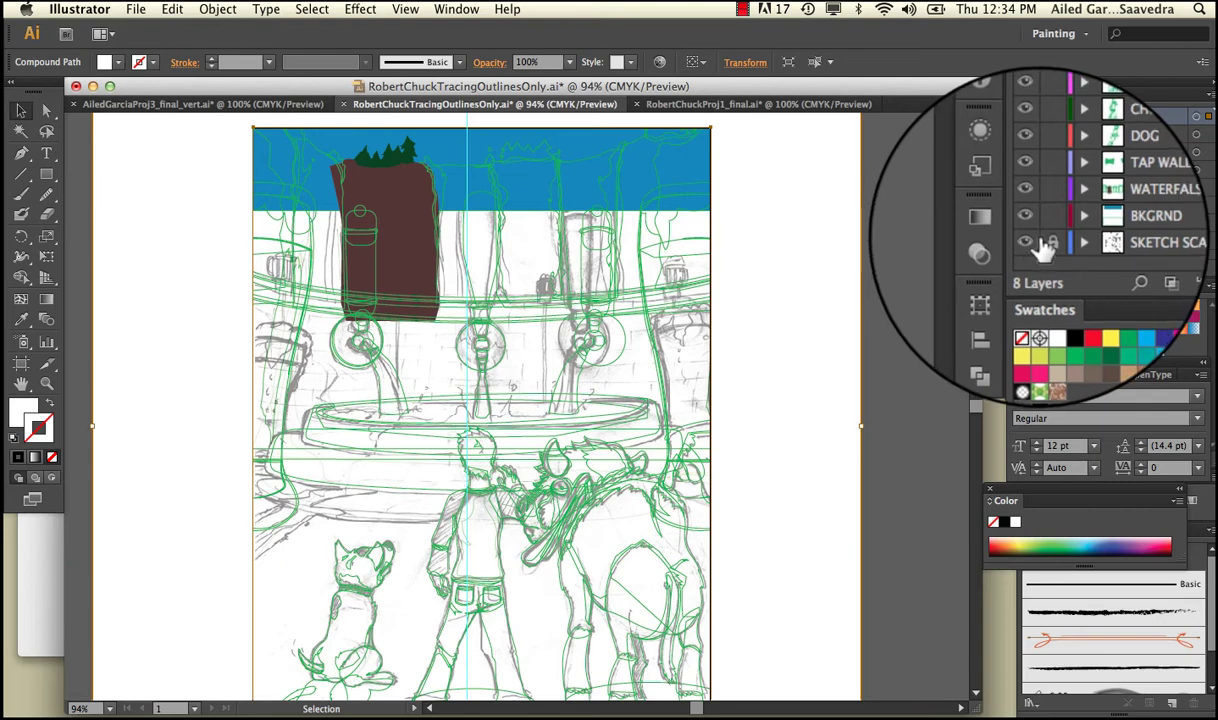
click(1052, 244)
click(1070, 244)
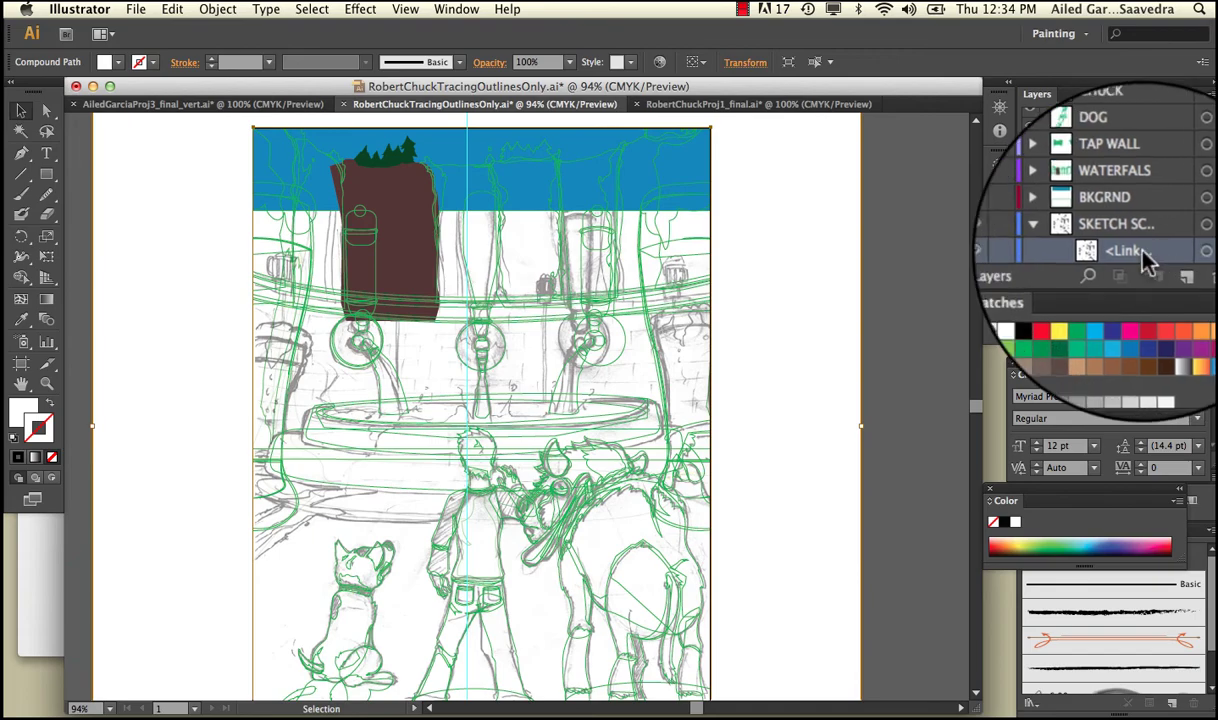
Open the Links panel from the Window menu and dock it beside the Layers panel.
click(460, 9)
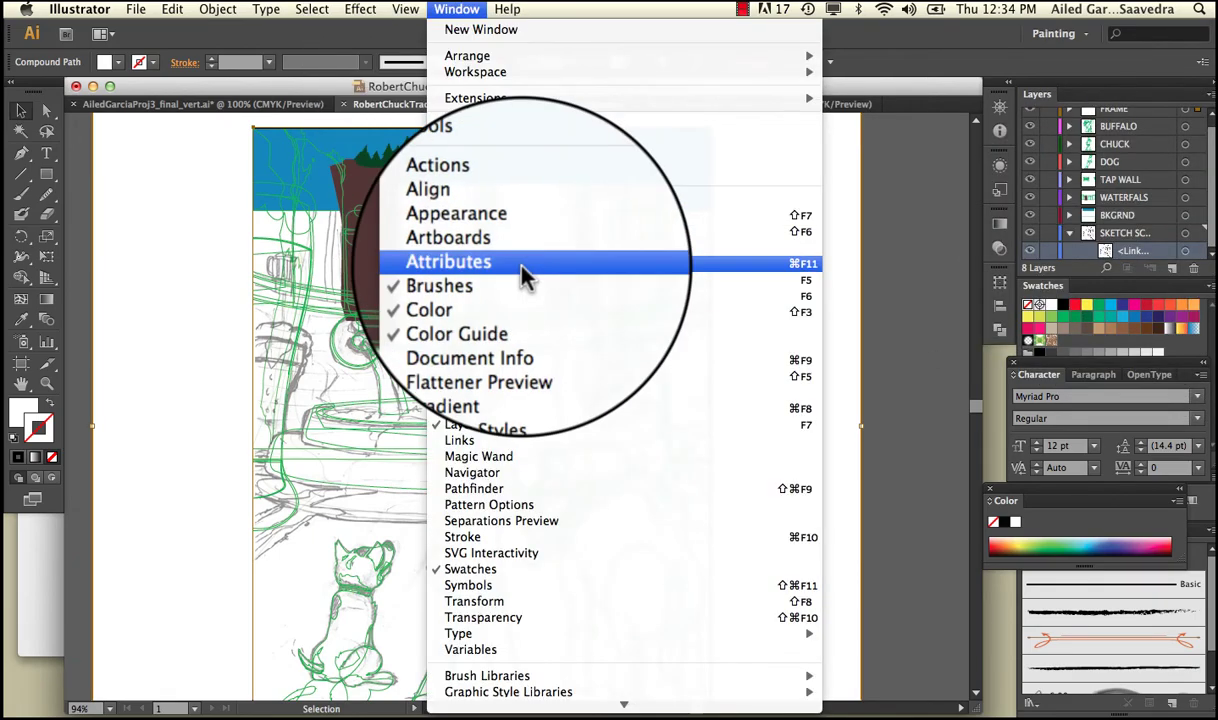
click(530, 440)
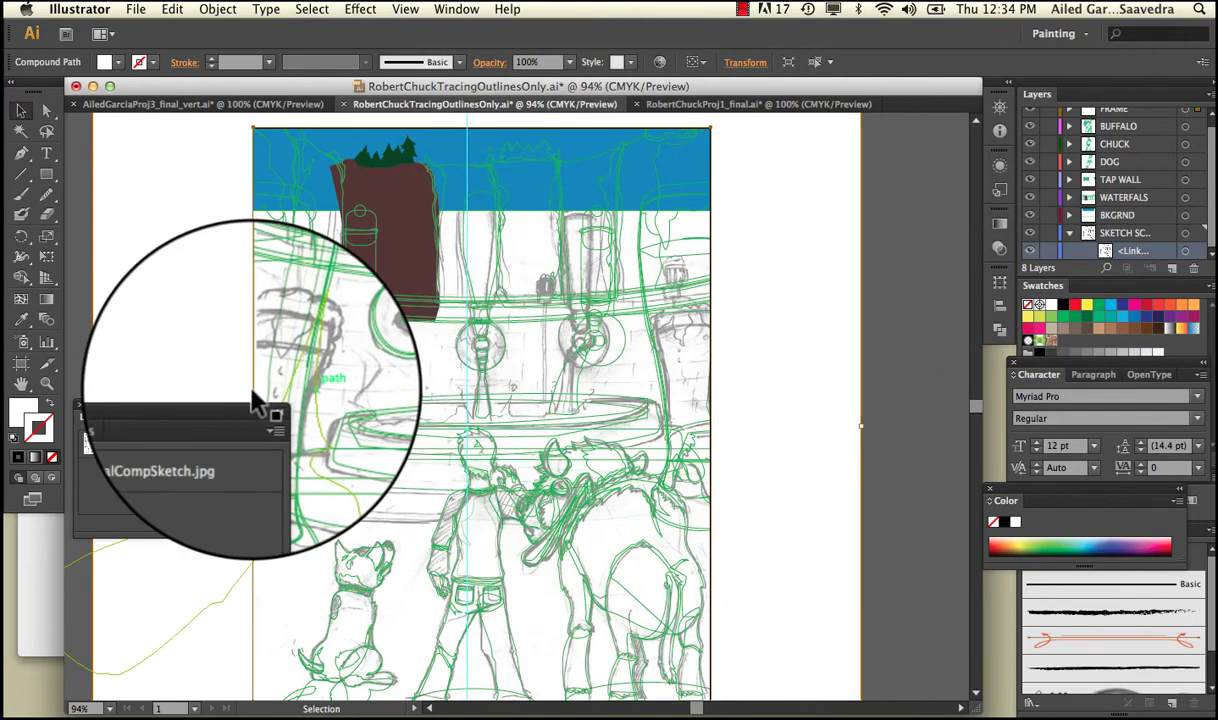
drag(239, 411, 862, 158)
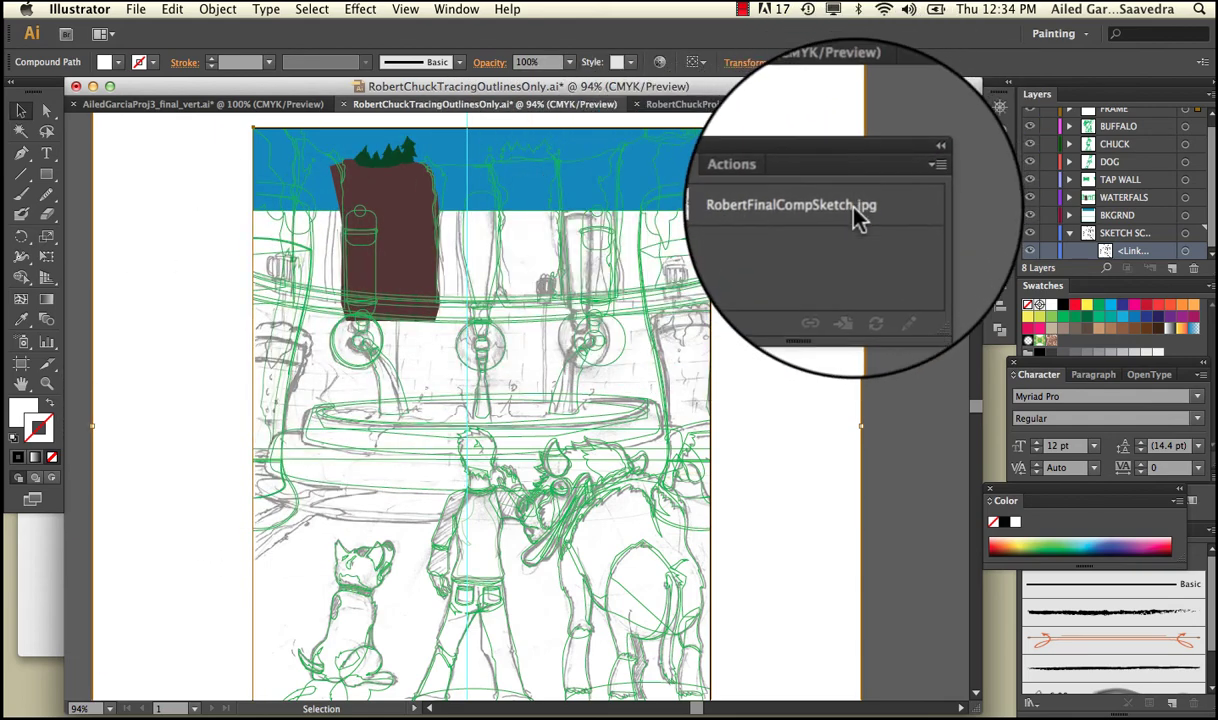
Embed RobertFinalCompSketch.jpg using the Links panel menu's Embed Image, then deselect it.
click(855, 212)
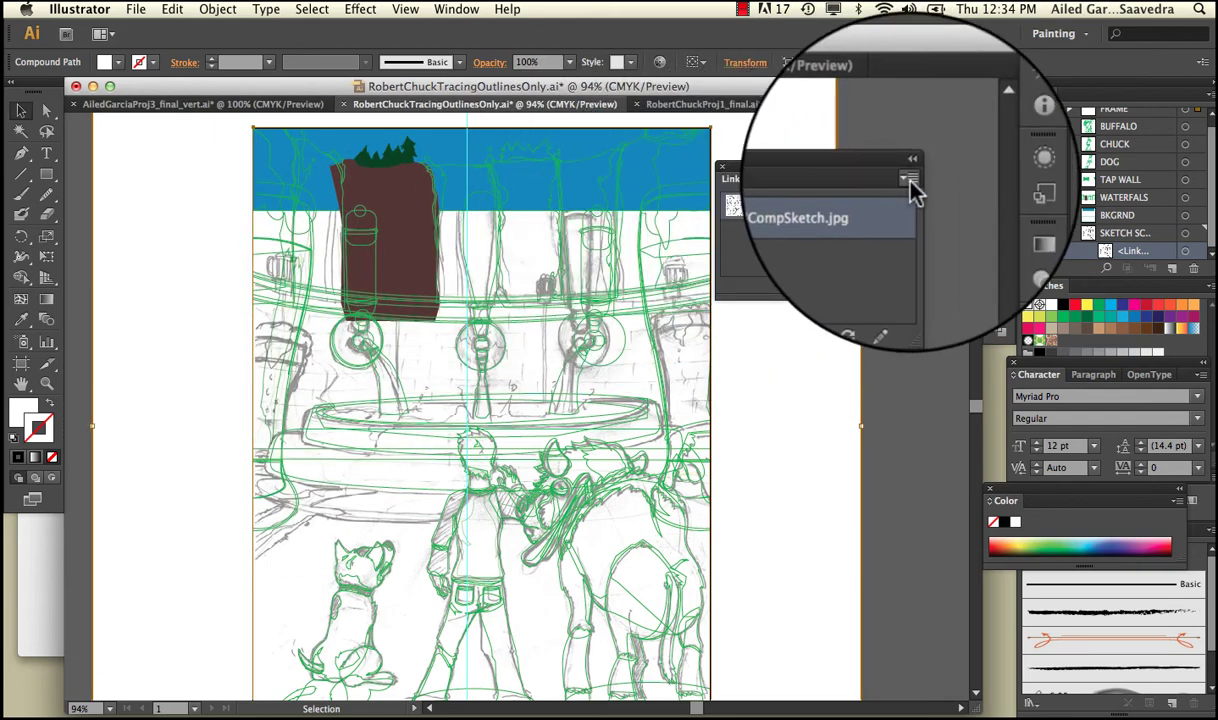
click(866, 172)
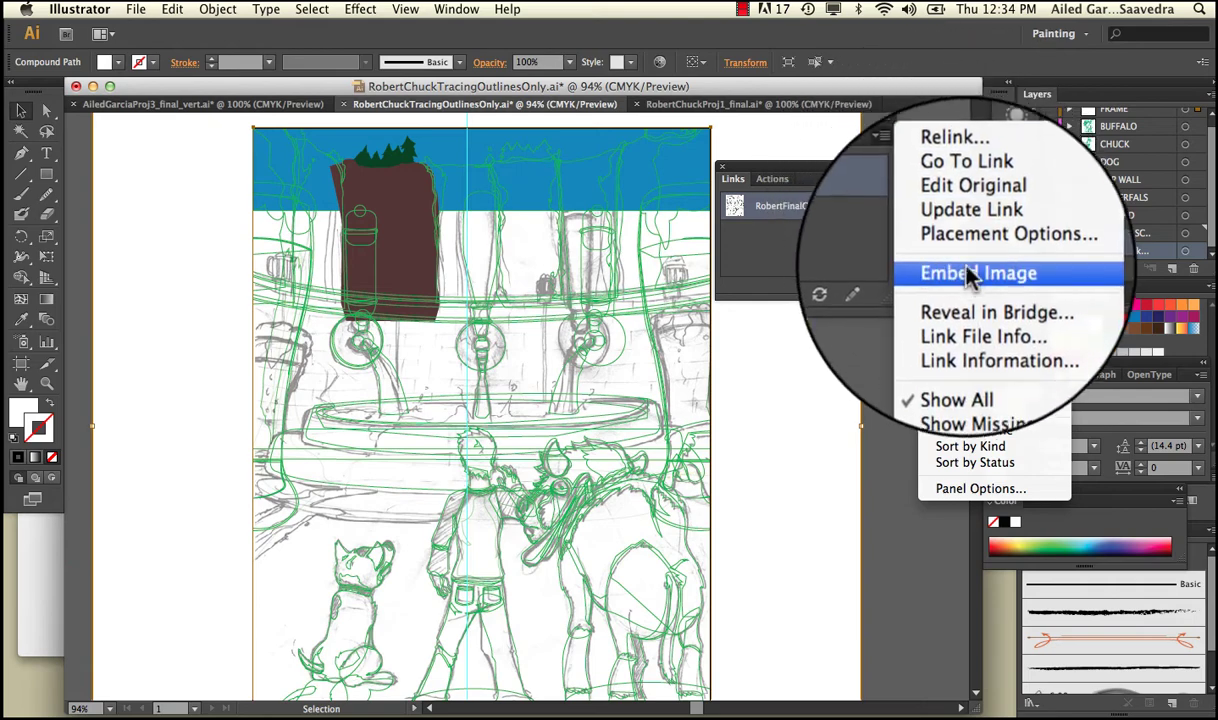
click(968, 276)
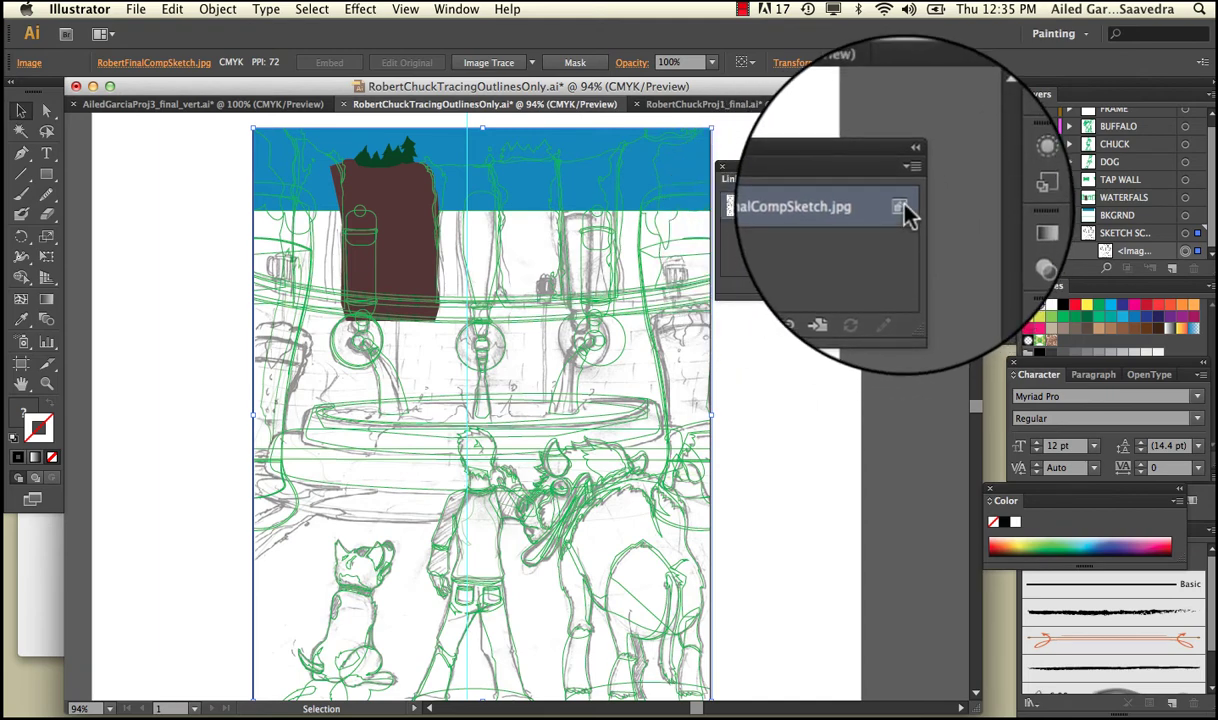
click(935, 183)
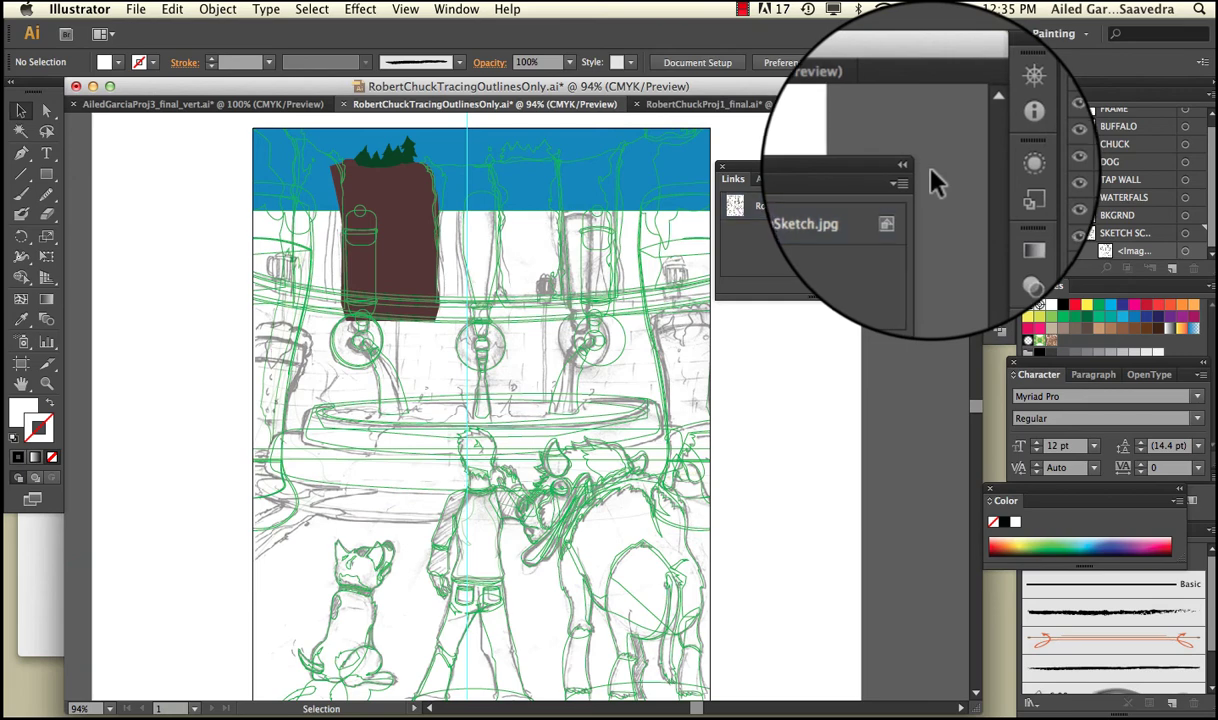
click(135, 9)
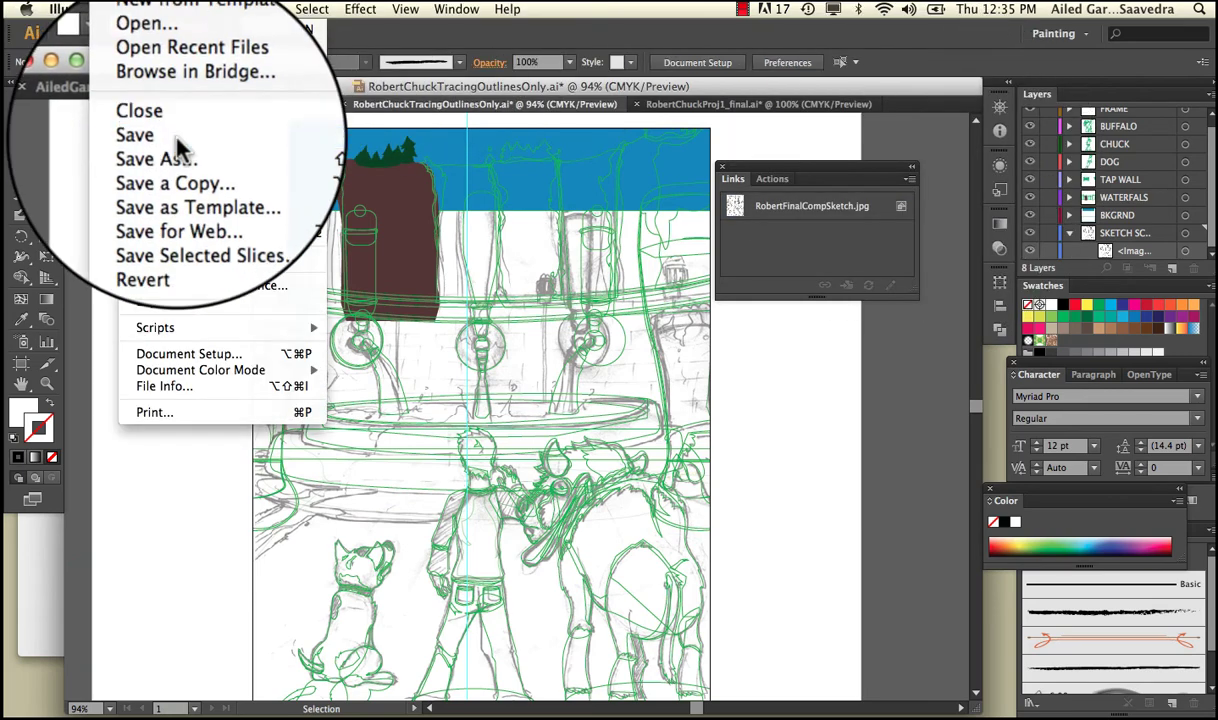
Save the tracing document and collapse the SKETCH SCAN layer in the Layers panel.
click(167, 139)
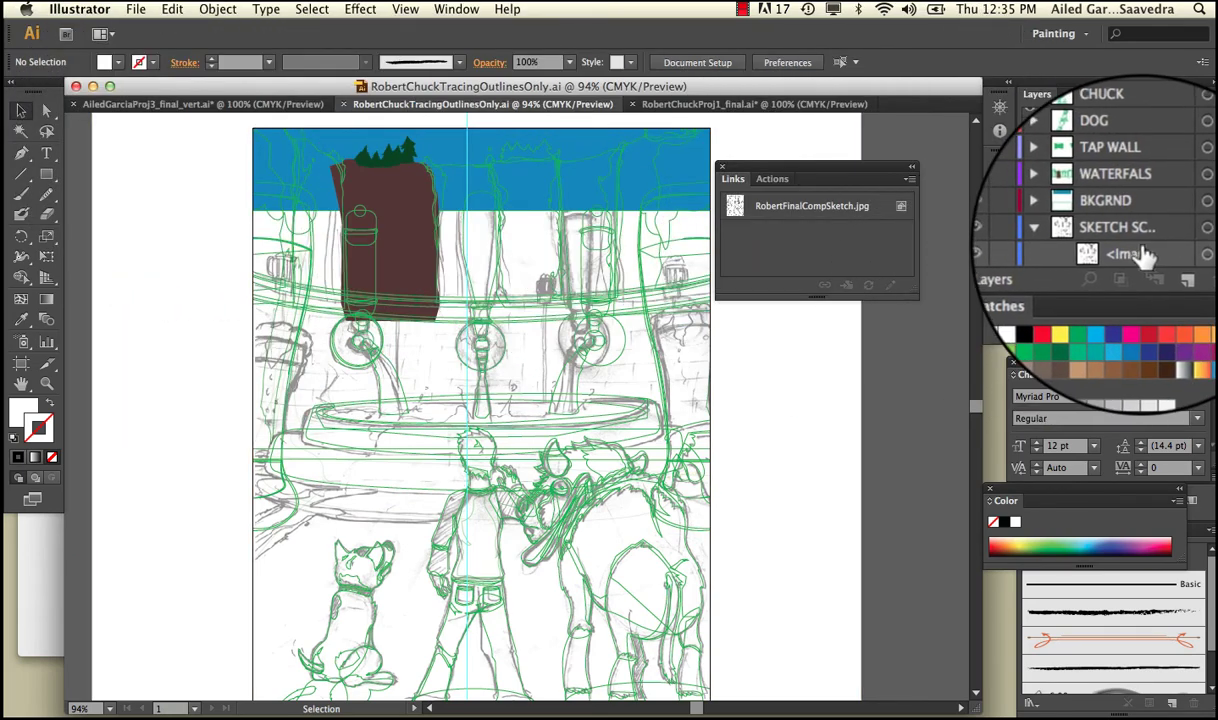
click(1068, 240)
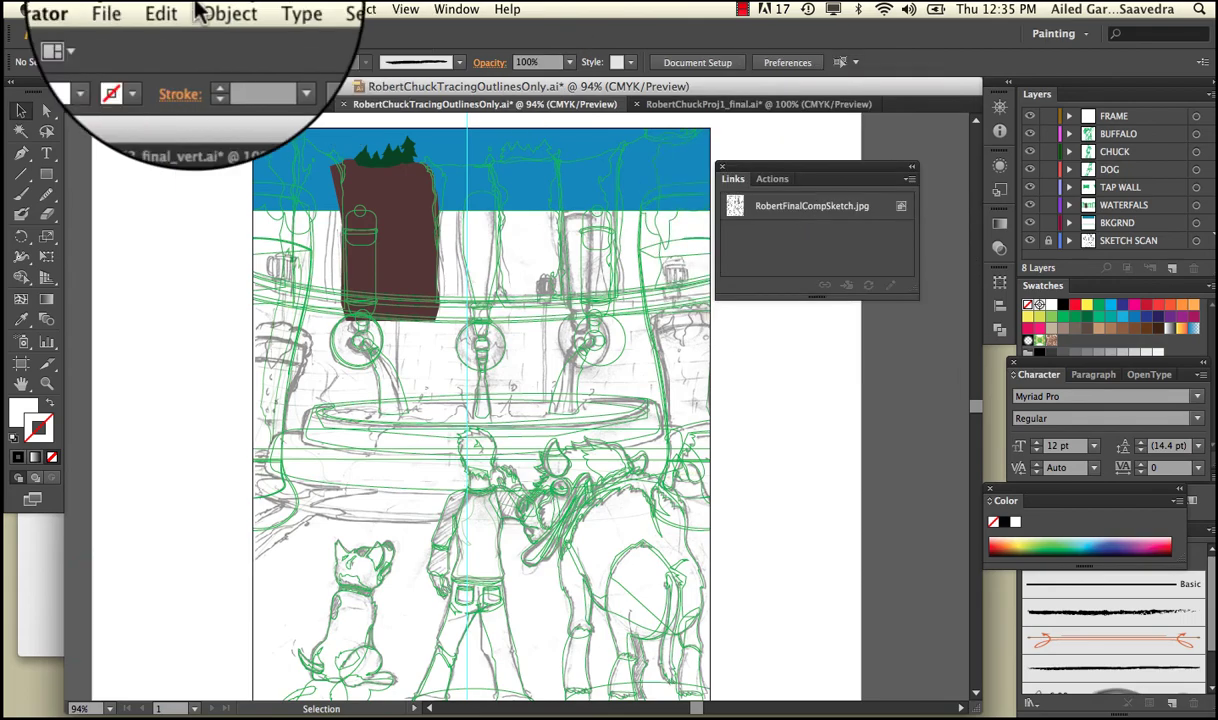
click(135, 9)
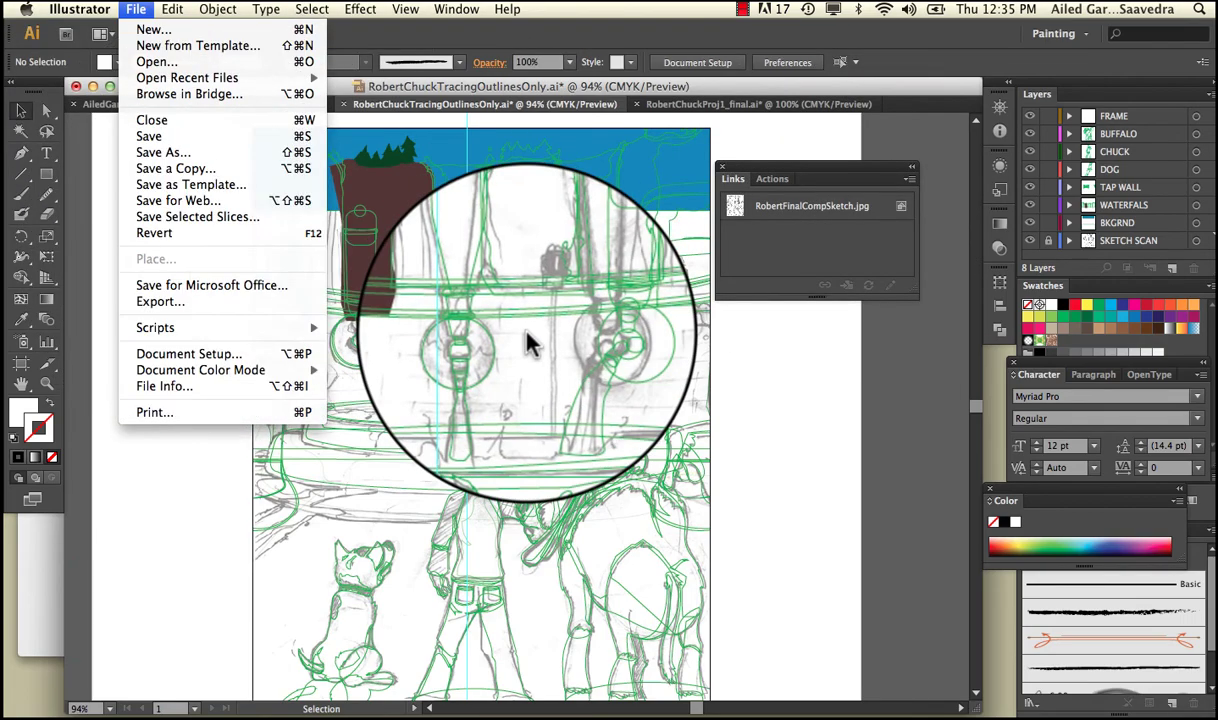
click(525, 340)
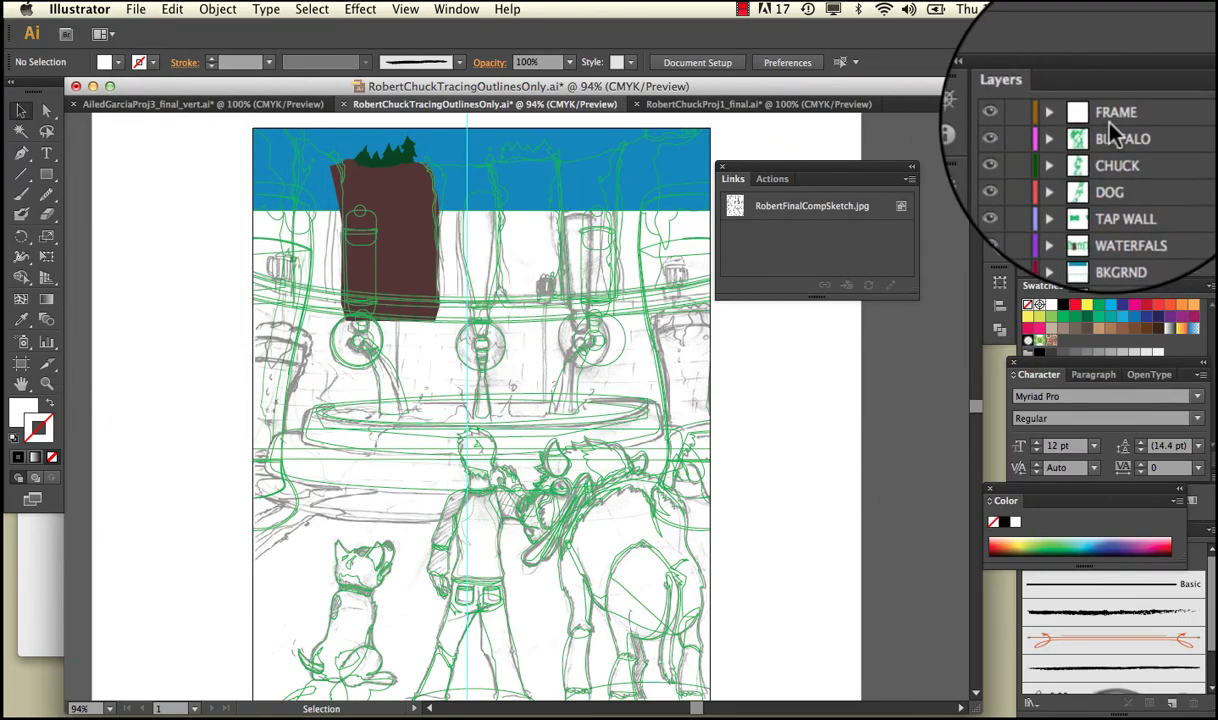
Select the FRAME layer and open File > Place.
click(1108, 116)
click(135, 9)
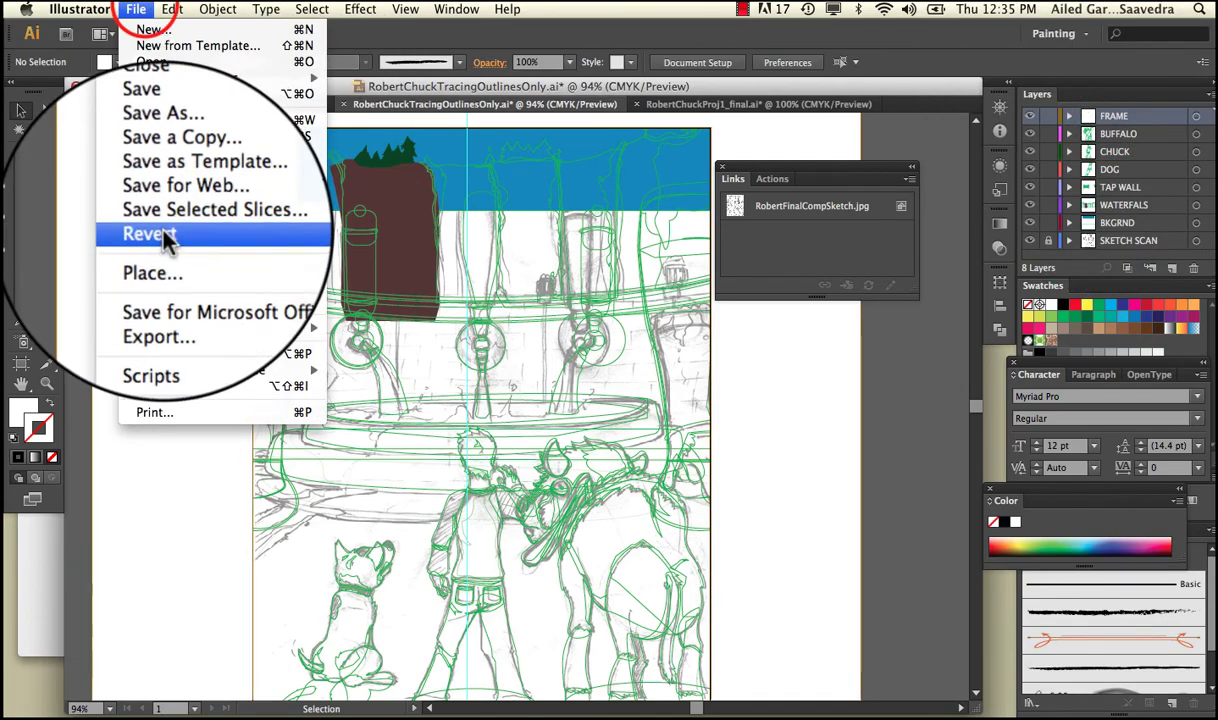
click(162, 242)
click(140, 10)
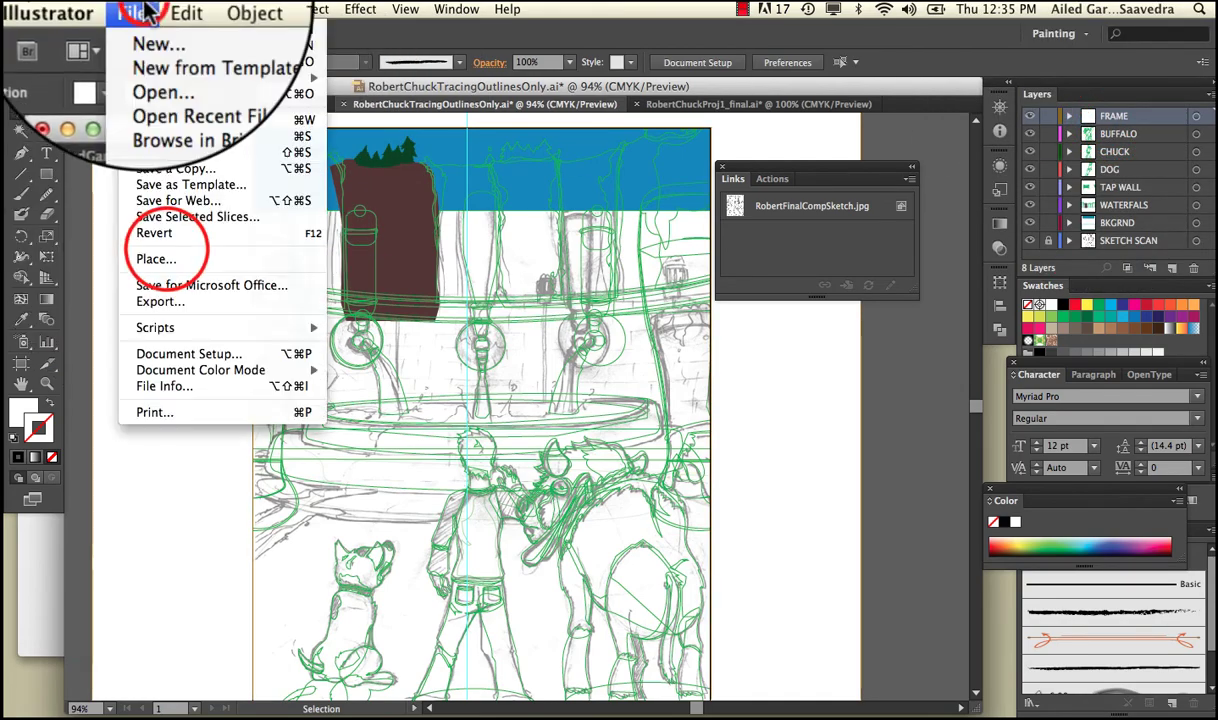
click(207, 260)
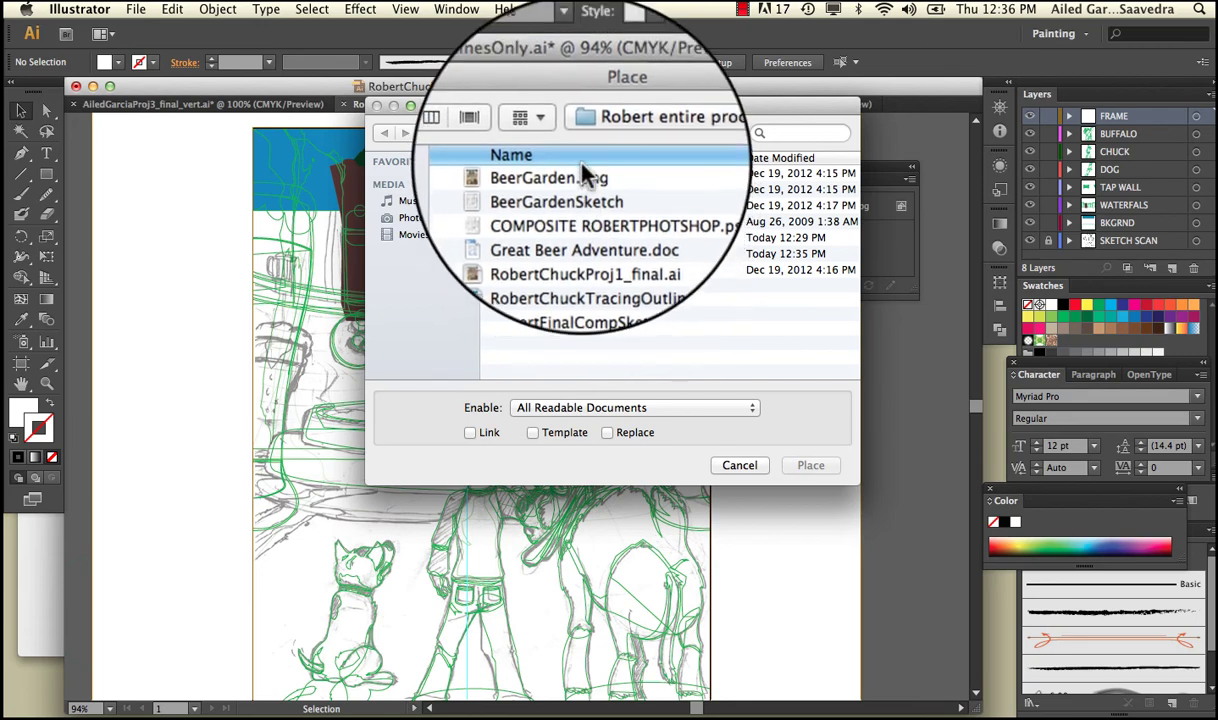
Select BeerGarden.png, turn Link on then off again, and cancel without placing it.
click(576, 175)
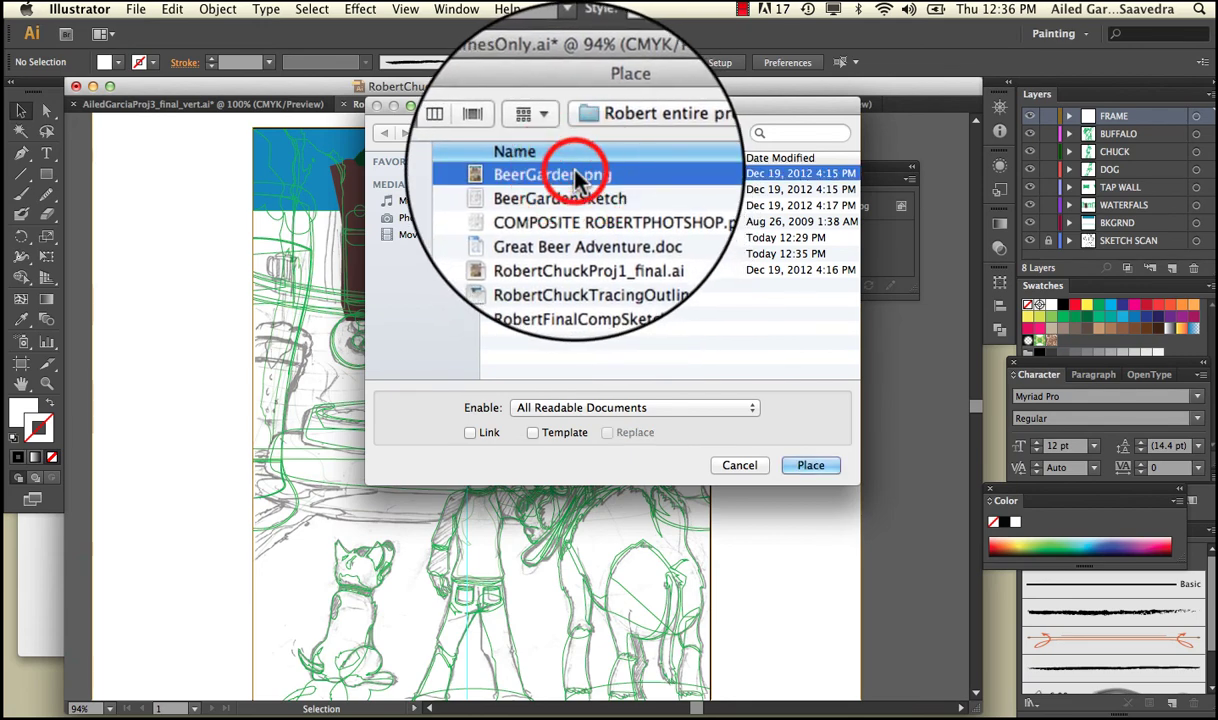
click(478, 434)
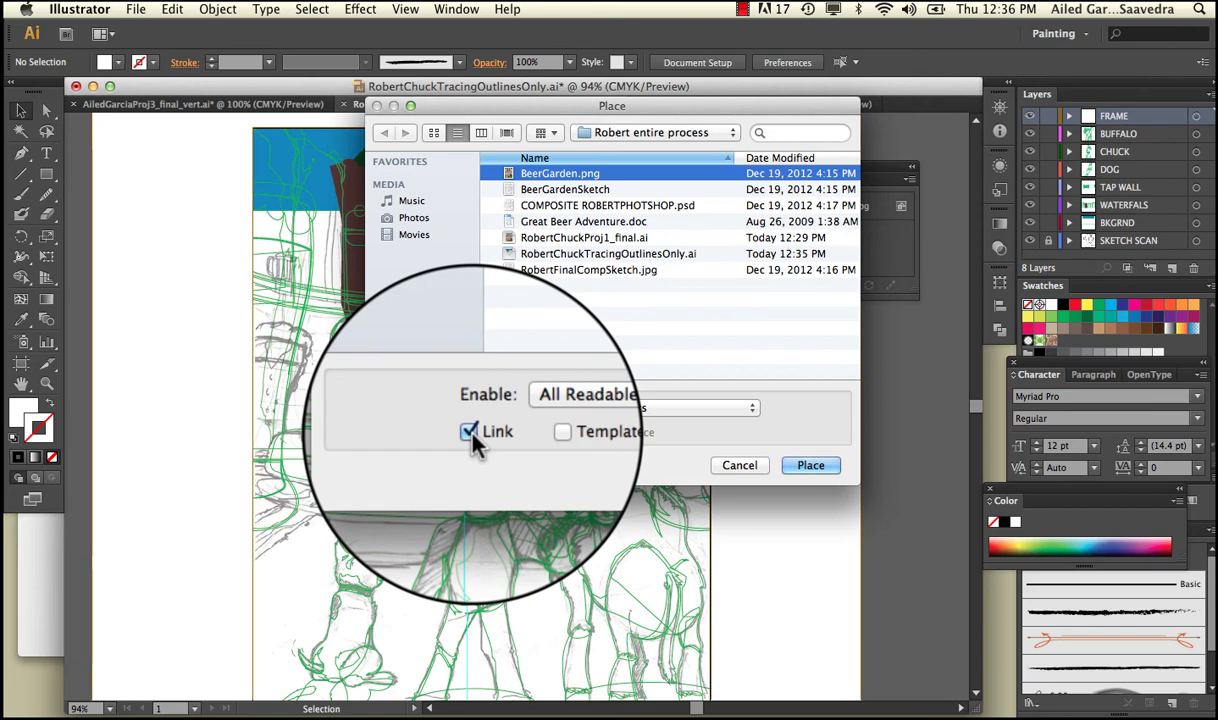
click(470, 433)
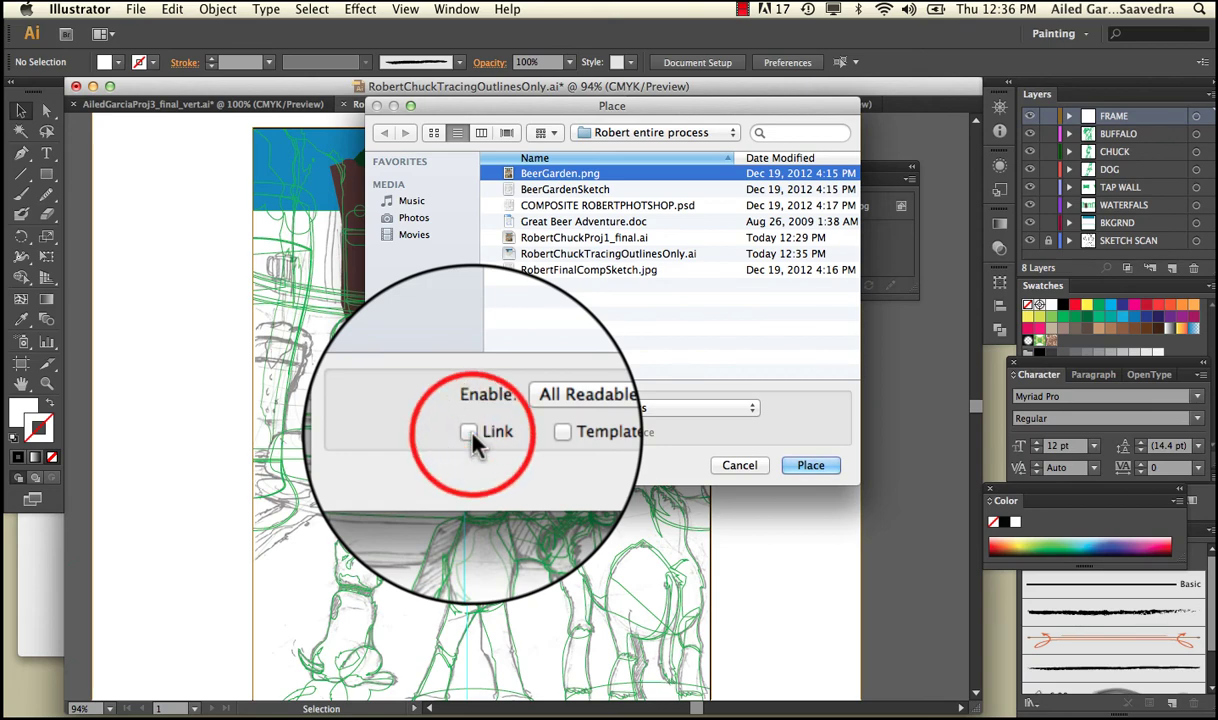
click(748, 468)
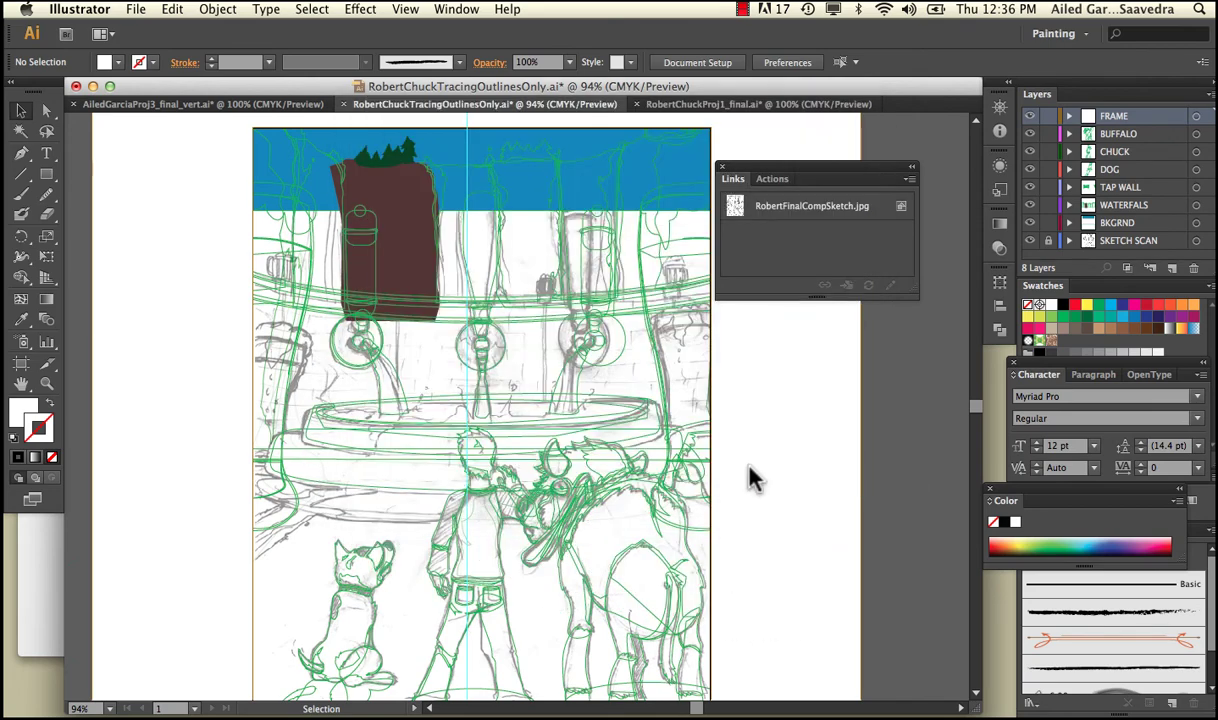